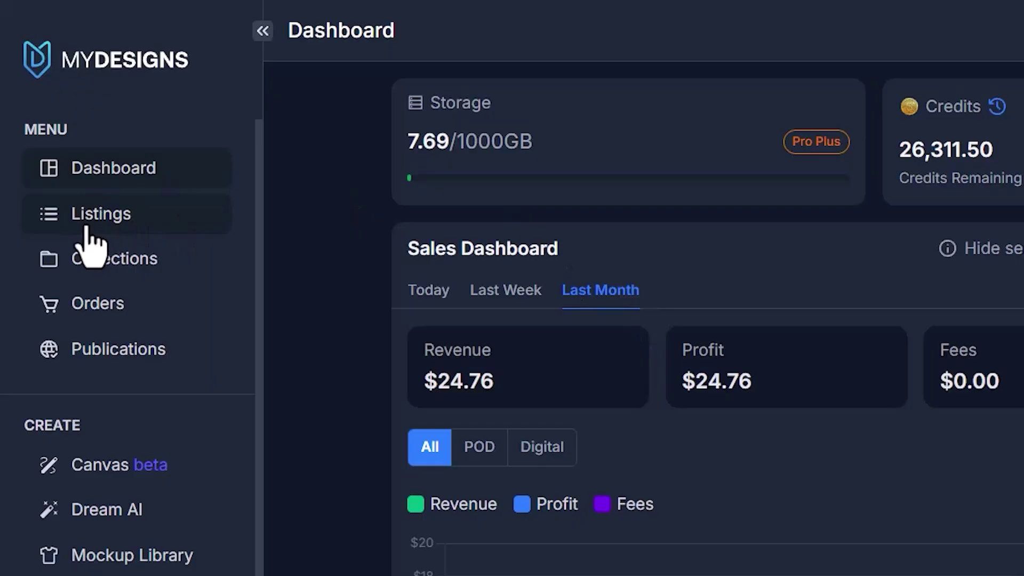
# Open the empty Listings page of the Home > YOUTUBE > MOCKUPS VIDEO folder and bring up the Upload options
pyautogui.click(81, 223)
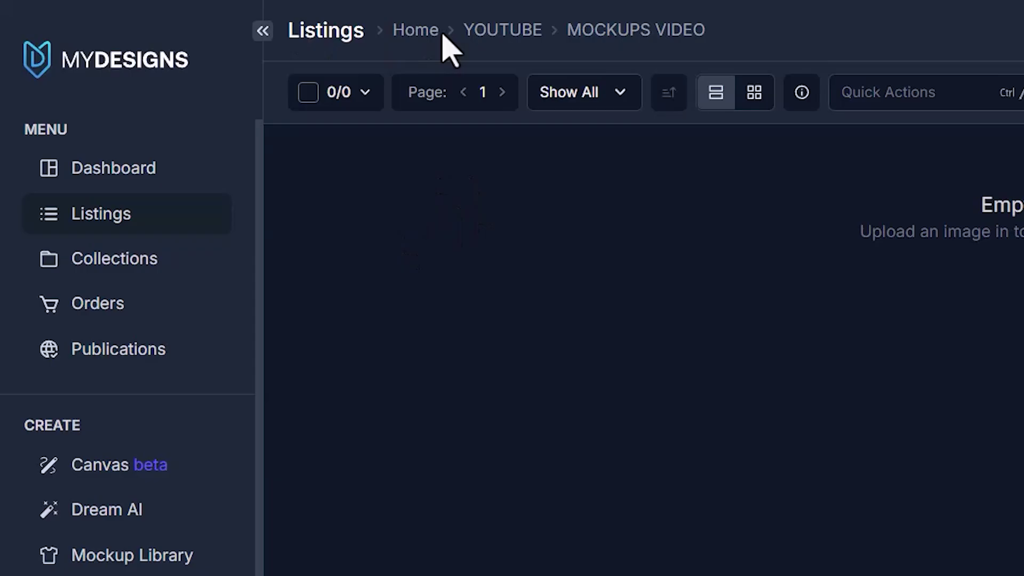
pyautogui.moveTo(296, 42); pyautogui.dragTo(368, 33)
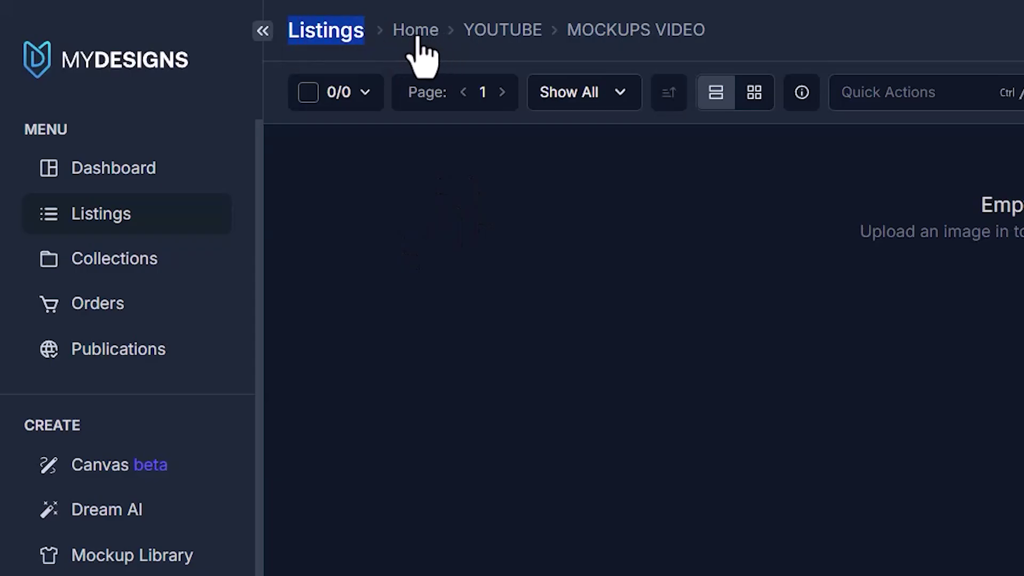
pyautogui.click(418, 37)
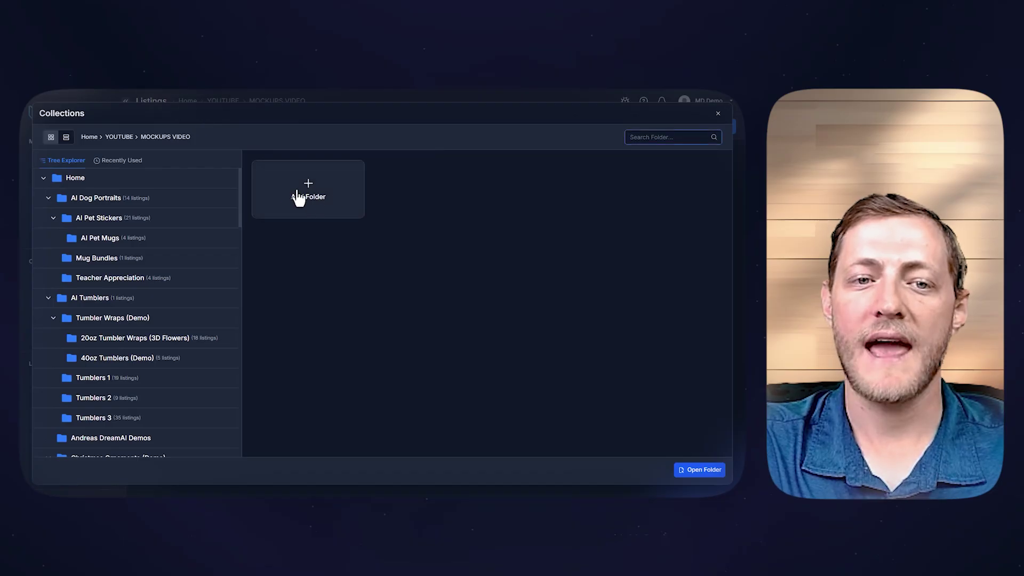
pyautogui.click(718, 114)
pyautogui.moveTo(327, 106); pyautogui.dragTo(254, 100)
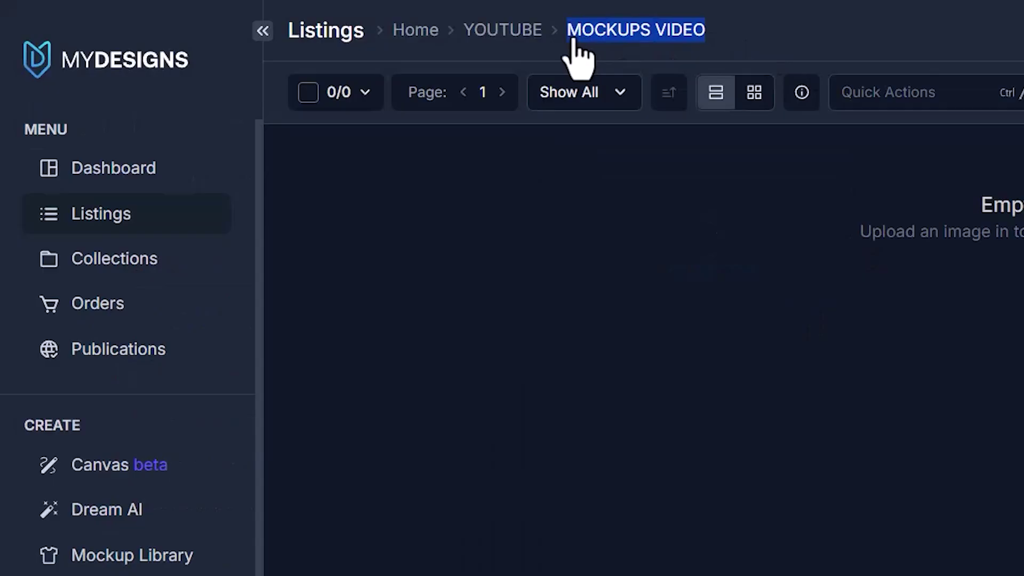
pyautogui.click(866, 265)
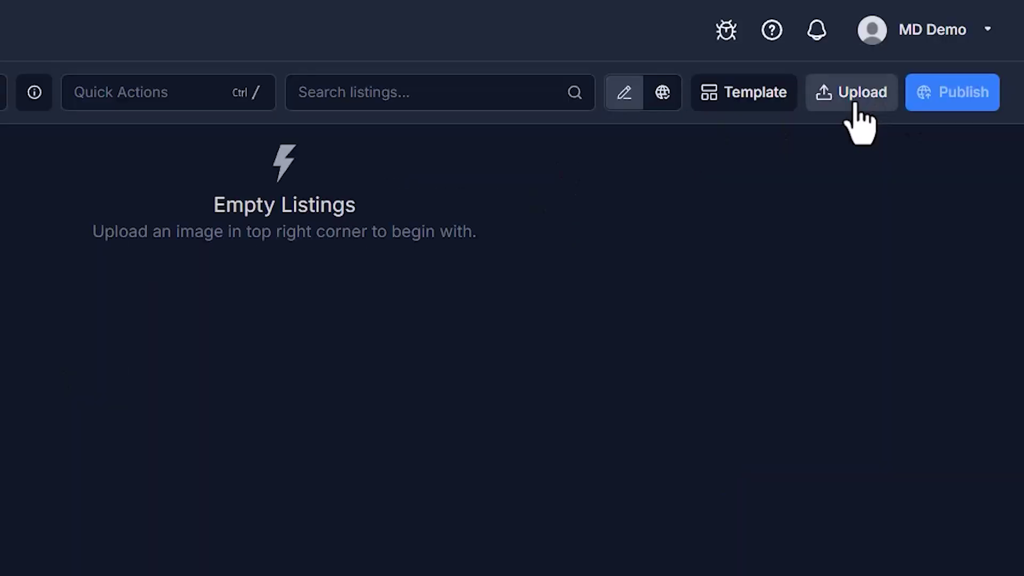
# Upload the six camping design PNG files via Upload Files, Upload All and Upload designs
pyautogui.click(676, 129)
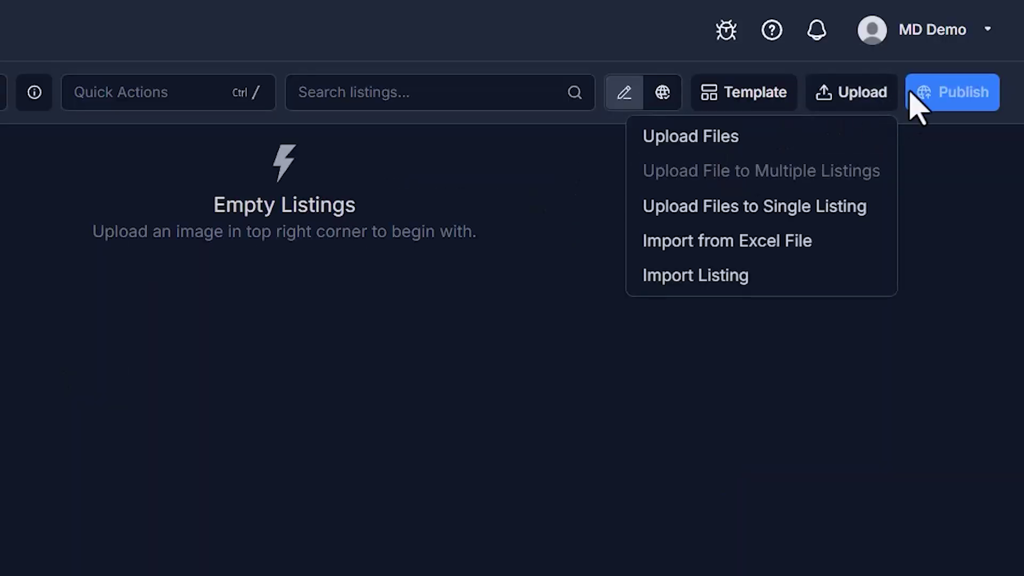
pyautogui.click(764, 140)
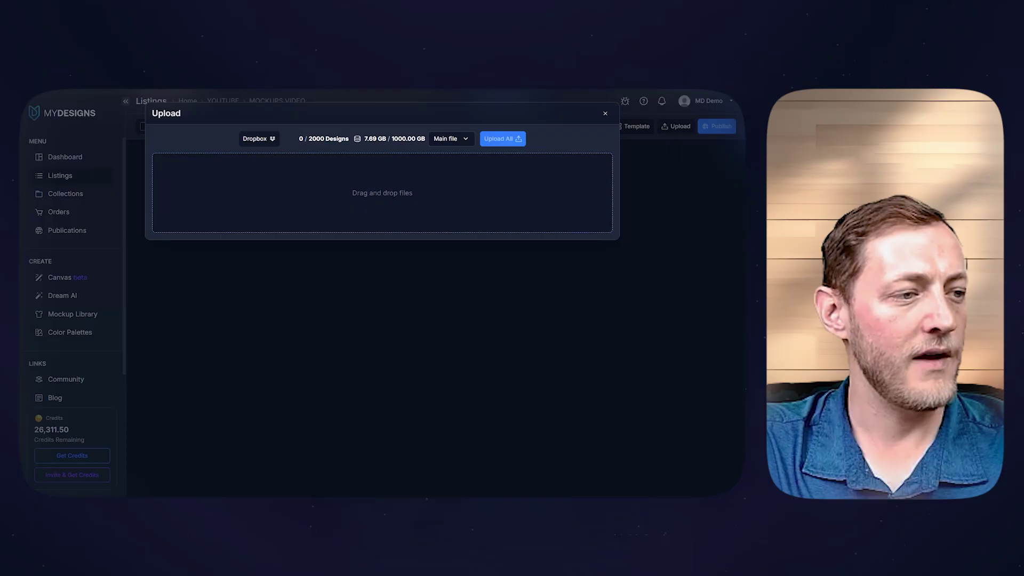
pyautogui.moveTo(343, 199); pyautogui.dragTo(338, 222)
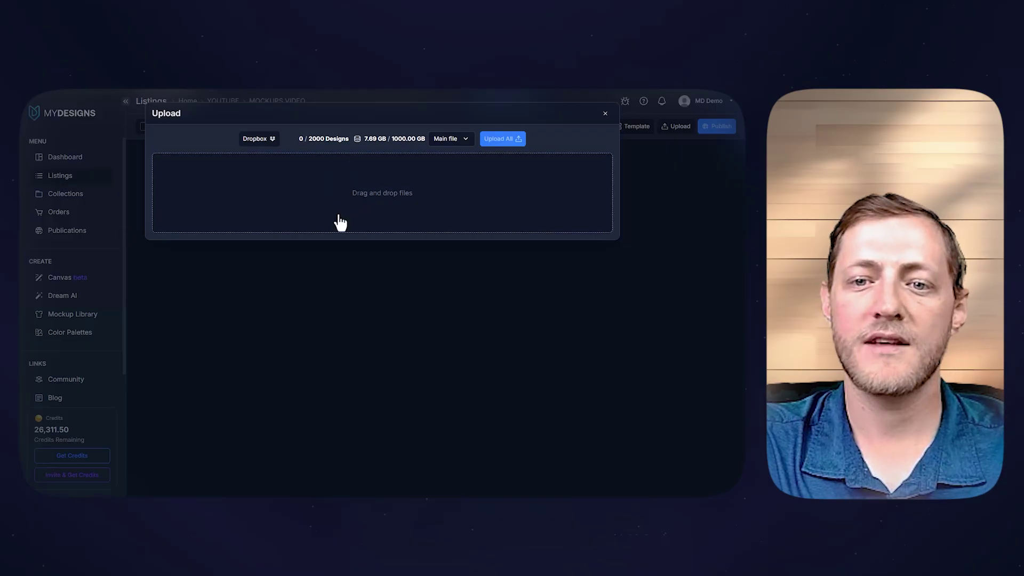
pyautogui.scroll(-5, 414, 273)
pyautogui.scroll(5, 415, 288)
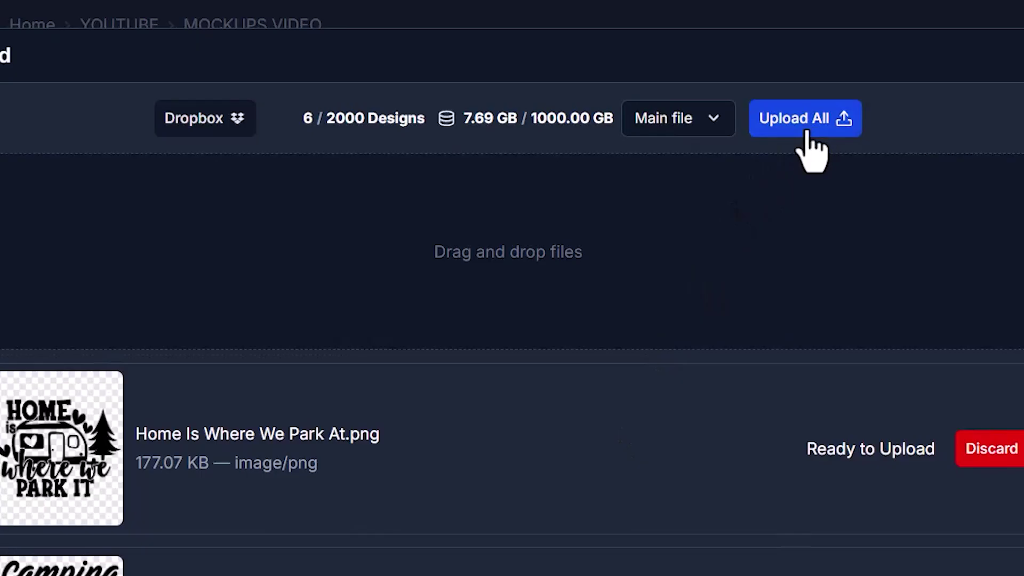
pyautogui.click(505, 141)
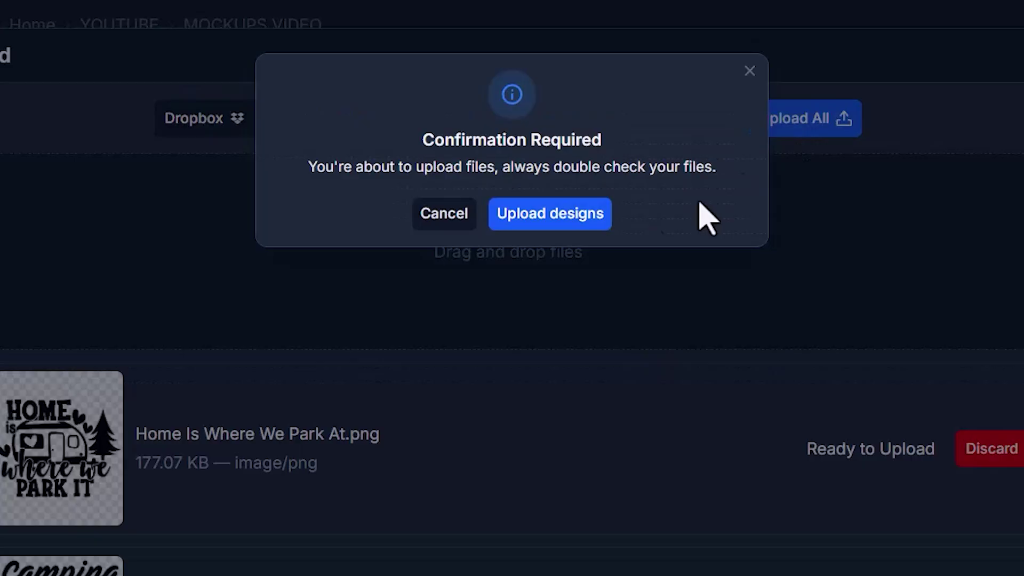
pyautogui.click(564, 224)
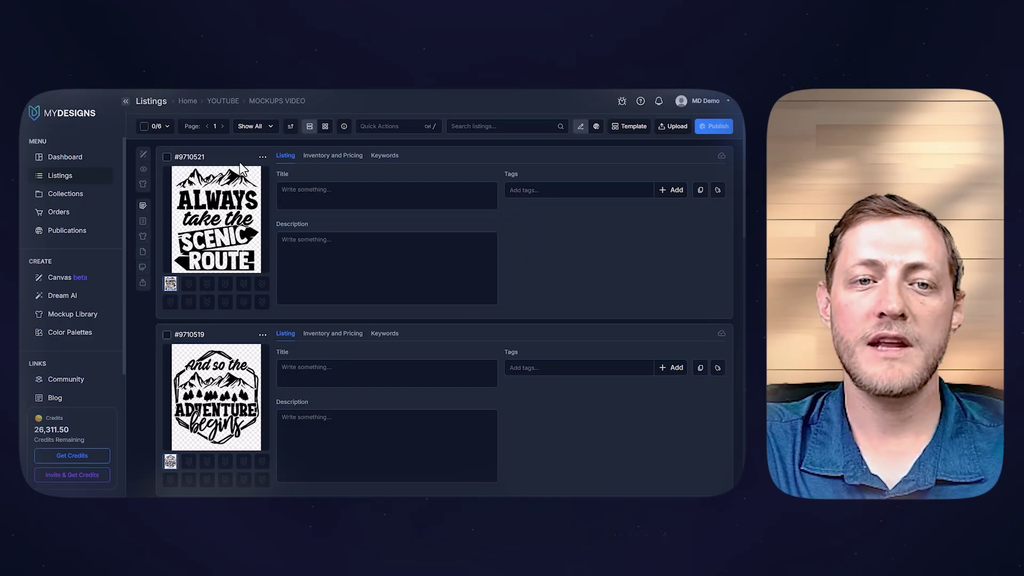
# Look over the six new camping listings and tick select-all so 6/6 are selected
pyautogui.scroll(-8, 239, 164)
pyautogui.scroll(-5, 235, 171)
pyautogui.scroll(8, 235, 209)
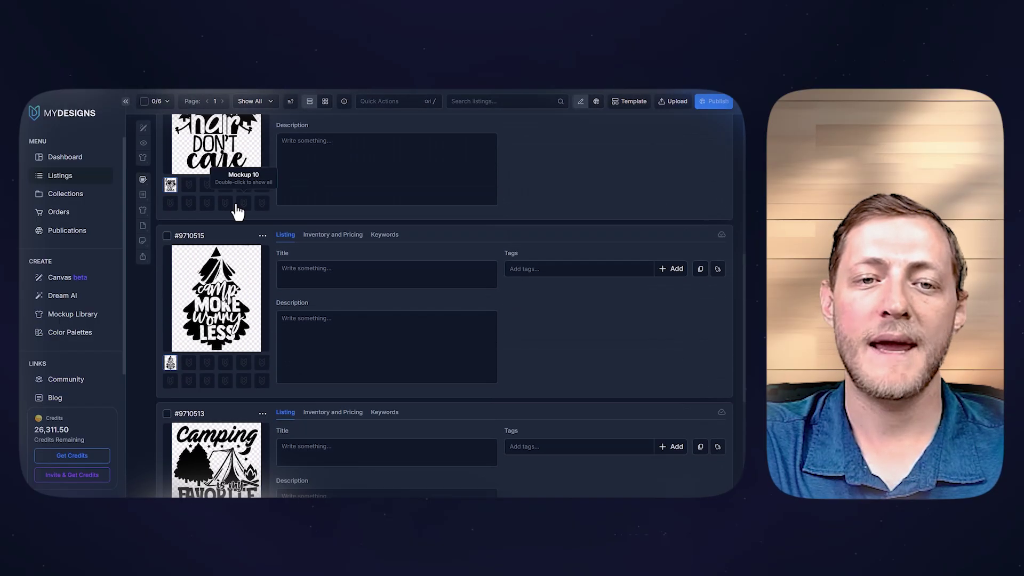
pyautogui.scroll(2, 191, 184)
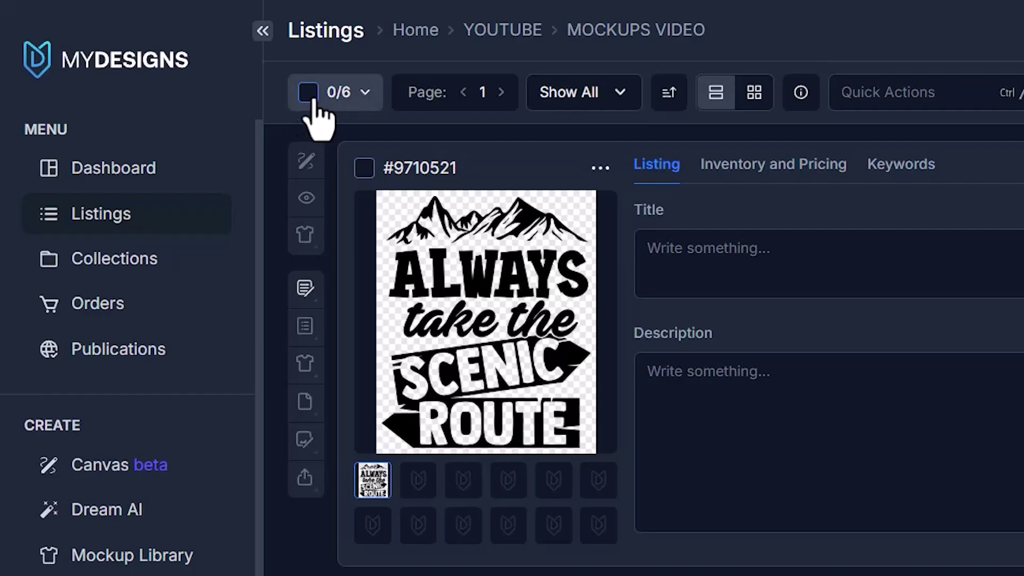
pyautogui.click(144, 127)
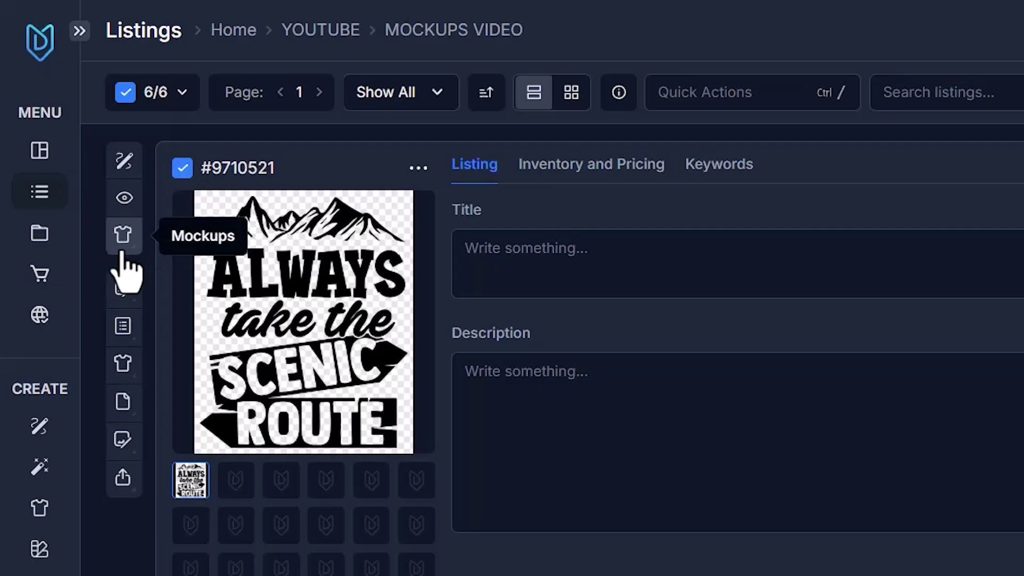
# Open Image Mockups with Multi-mockup on, adding plain necklace, plain heart cuff and heart cuff lifestyle mockups
pyautogui.click(123, 255)
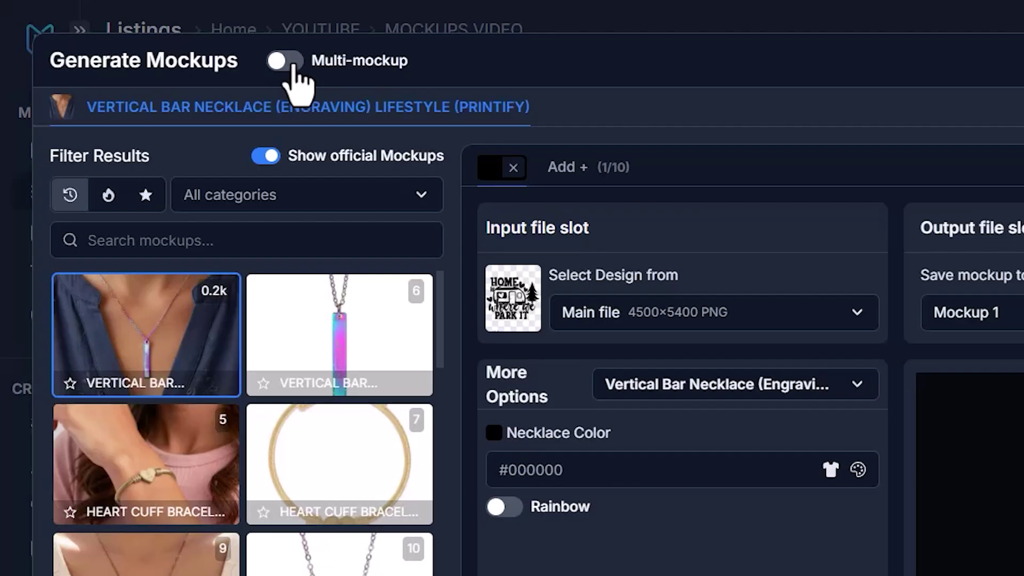
pyautogui.click(135, 115)
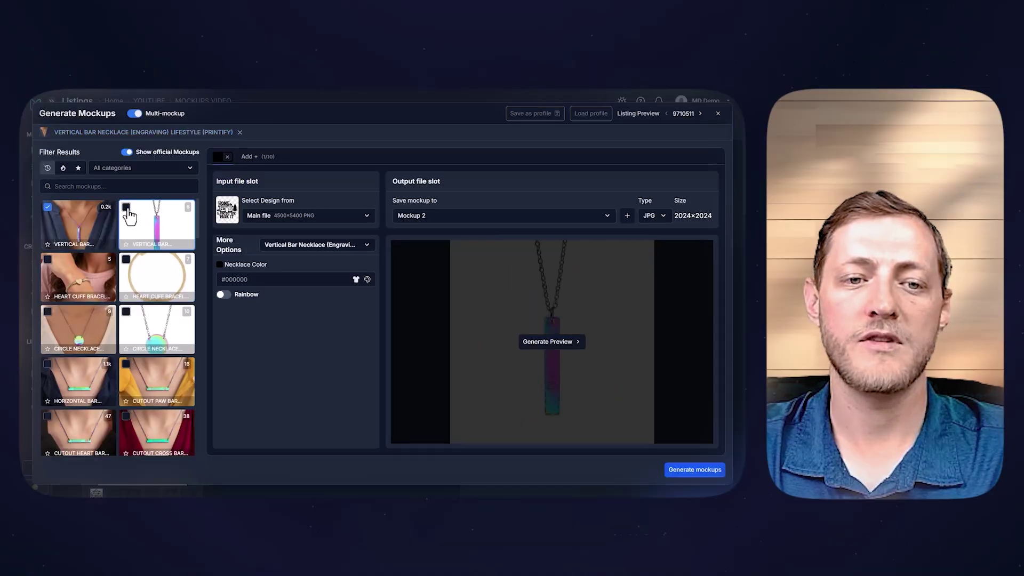
pyautogui.click(126, 206)
pyautogui.click(126, 259)
pyautogui.click(44, 262)
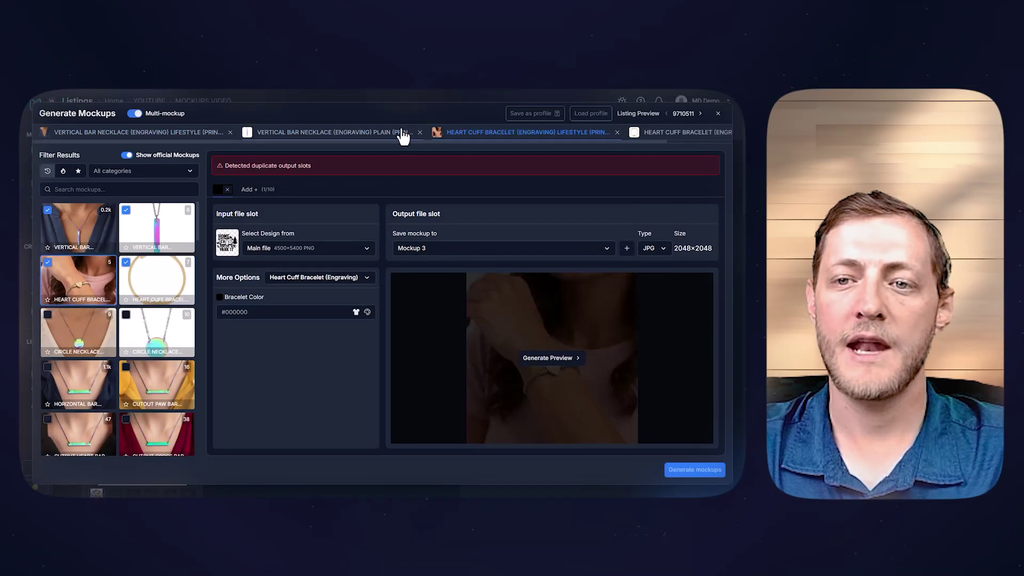
# Remove the plain necklace and both heart cuff bracelet mockups, leaving only the necklace lifestyle mockup
pyautogui.click(420, 133)
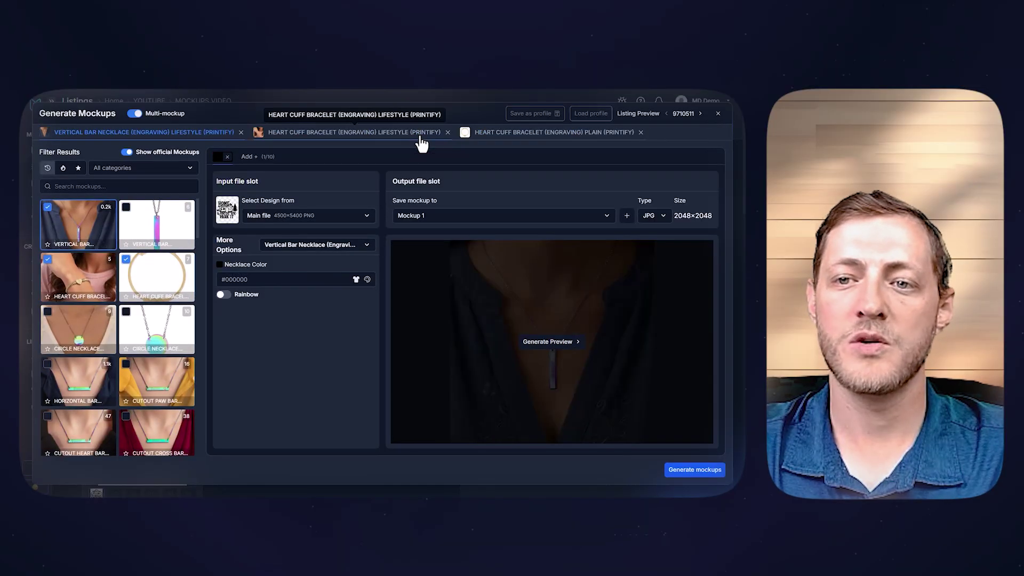
pyautogui.click(448, 133)
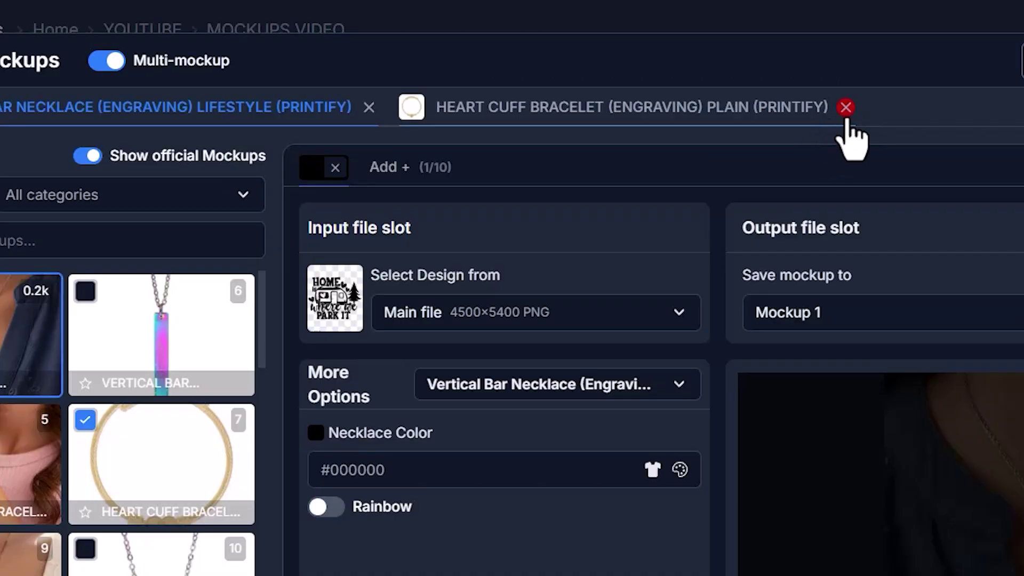
pyautogui.click(435, 133)
pyautogui.click(126, 207)
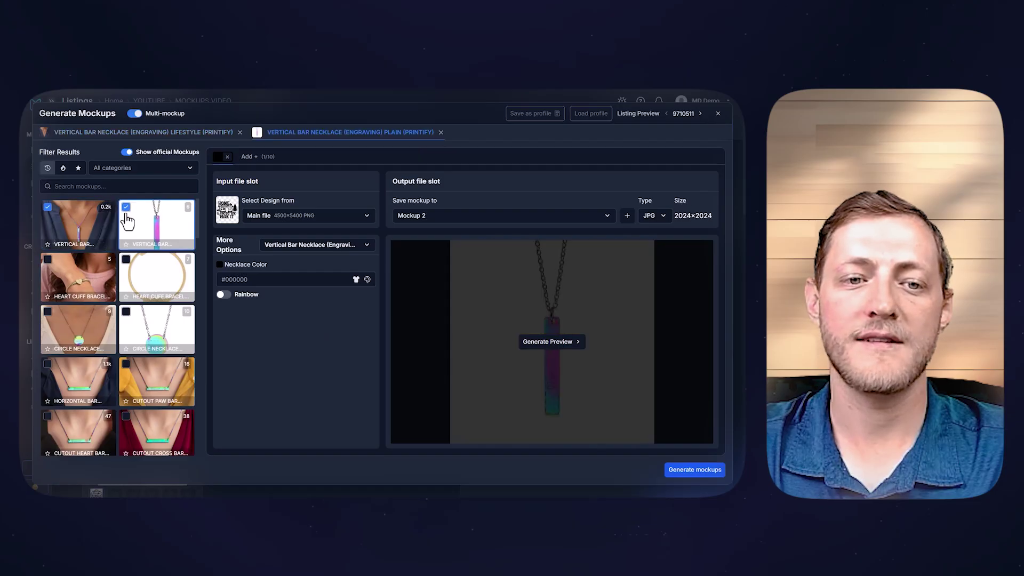
pyautogui.click(127, 209)
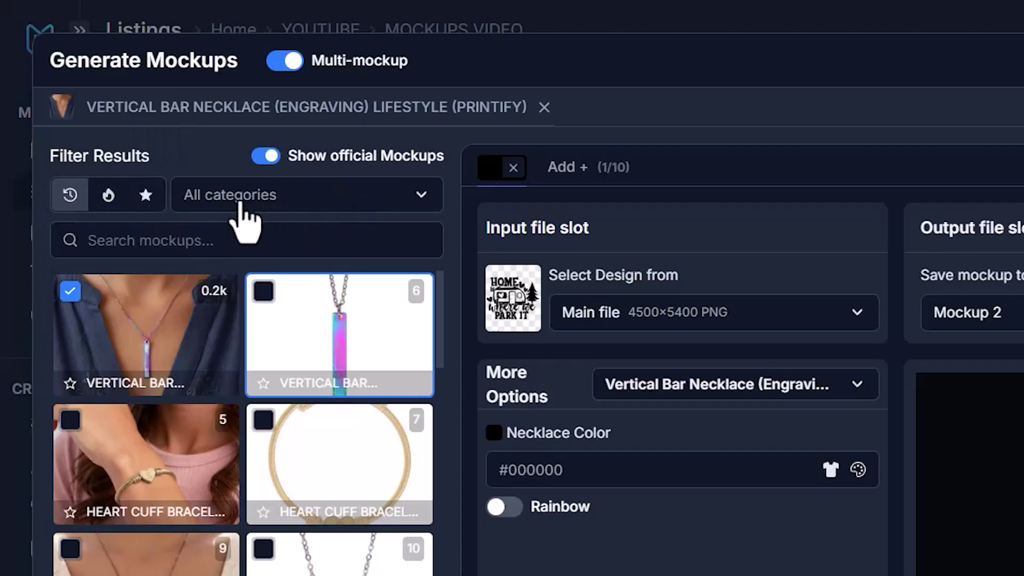
# Filter the mockup library to Clothing, search 'Be' for Bella 3001 shirts, and sort by most used
pyautogui.click(101, 171)
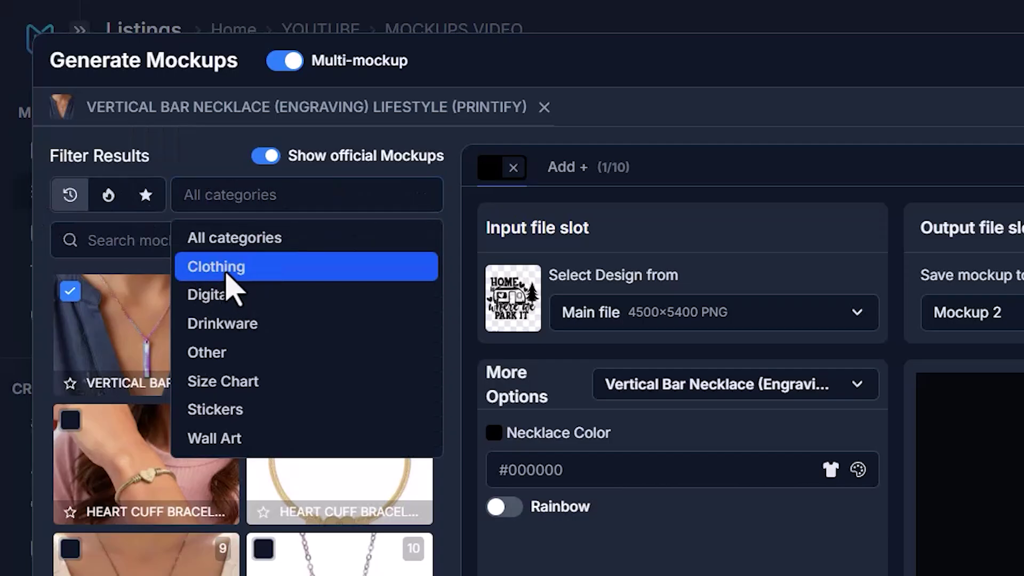
pyautogui.click(217, 267)
pyautogui.click(165, 236)
pyautogui.write('Bella 3001')
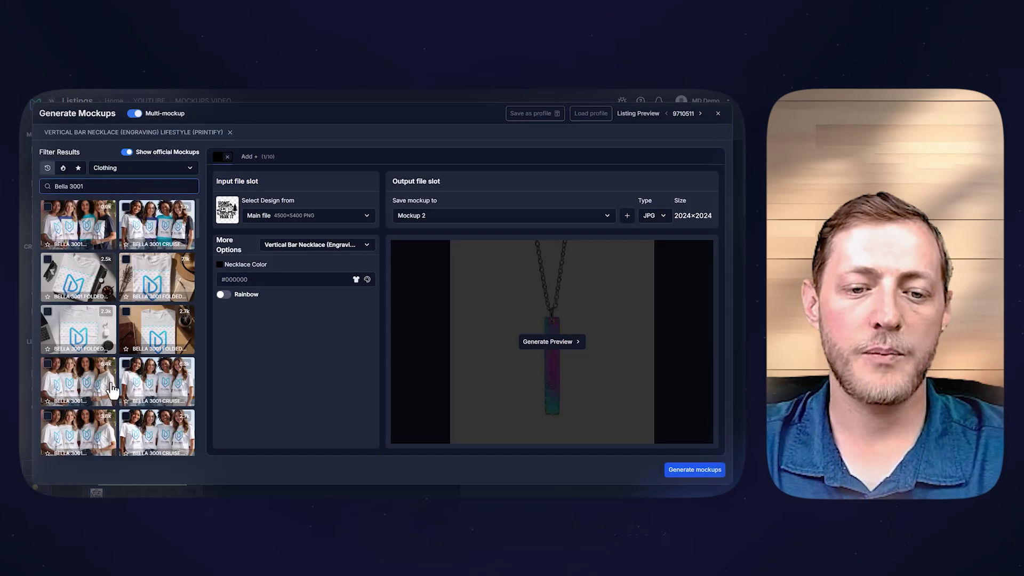
pyautogui.scroll(-15, 112, 389)
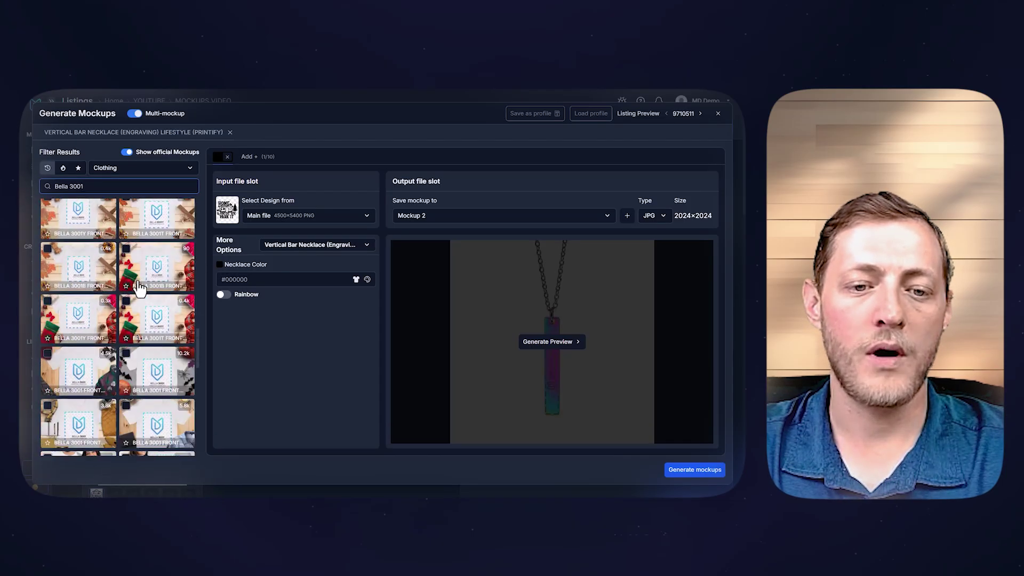
pyautogui.scroll(10, 139, 288)
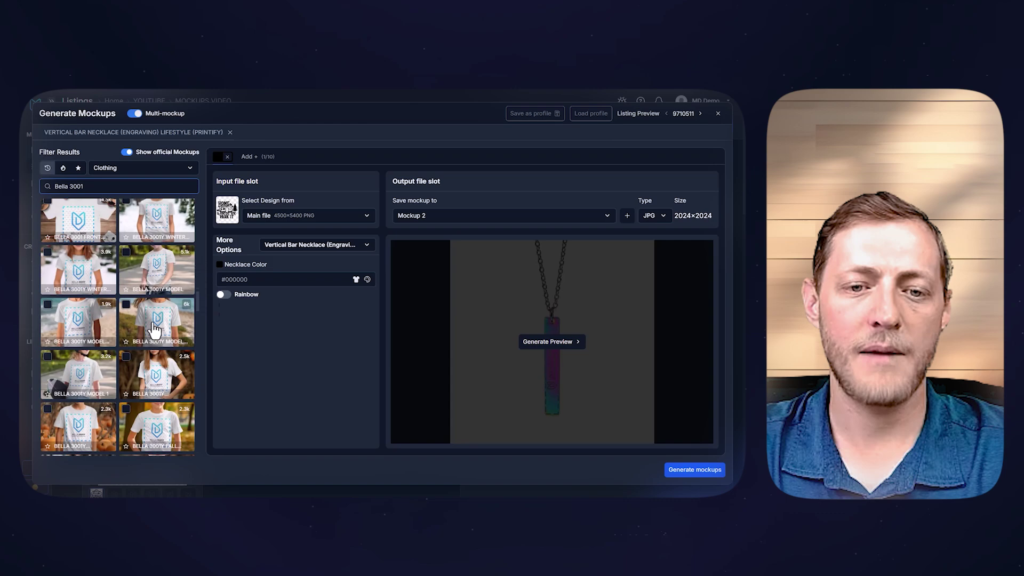
pyautogui.scroll(10, 154, 329)
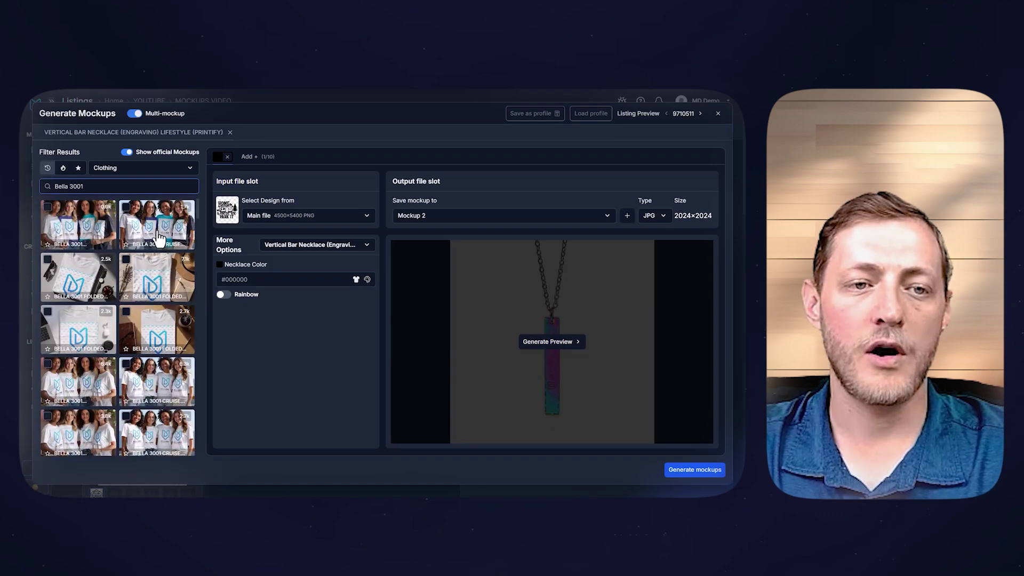
pyautogui.moveTo(80, 152); pyautogui.dragTo(37, 152)
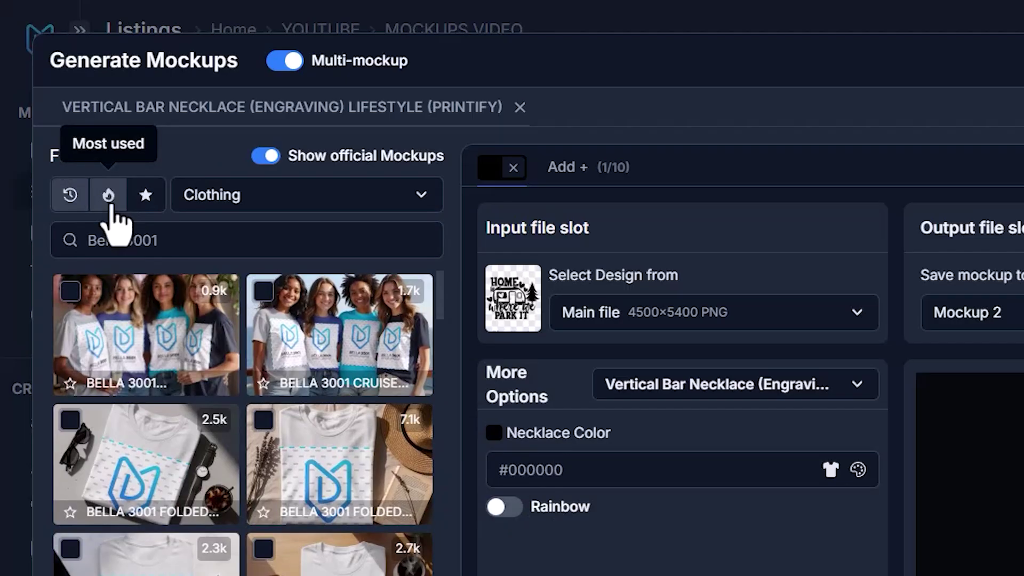
pyautogui.click(109, 198)
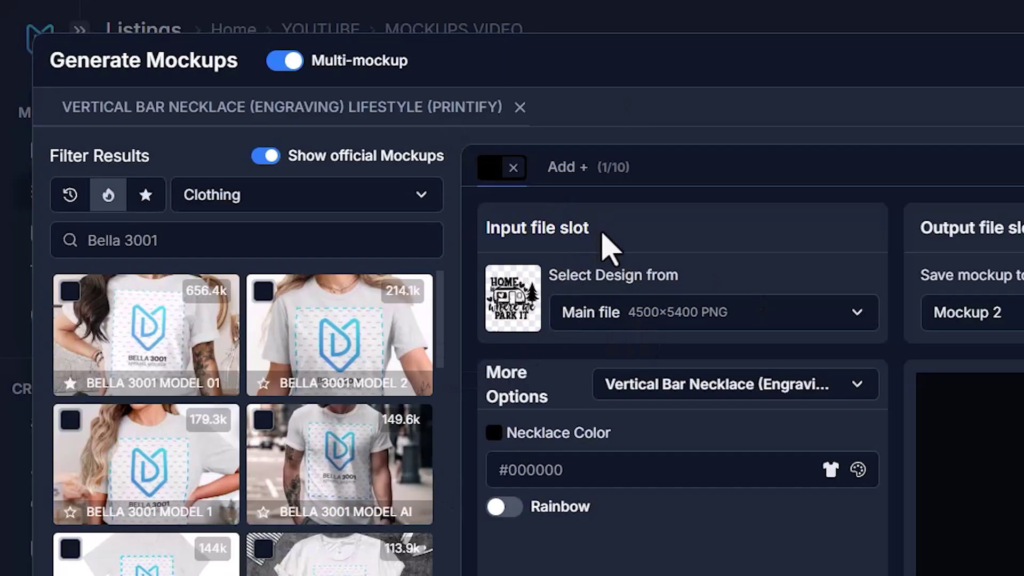
# Set the necklace lifestyle mockup to save into Mockup 1 instead of Mockup 2
pyautogui.moveTo(263, 182); pyautogui.dragTo(216, 183)
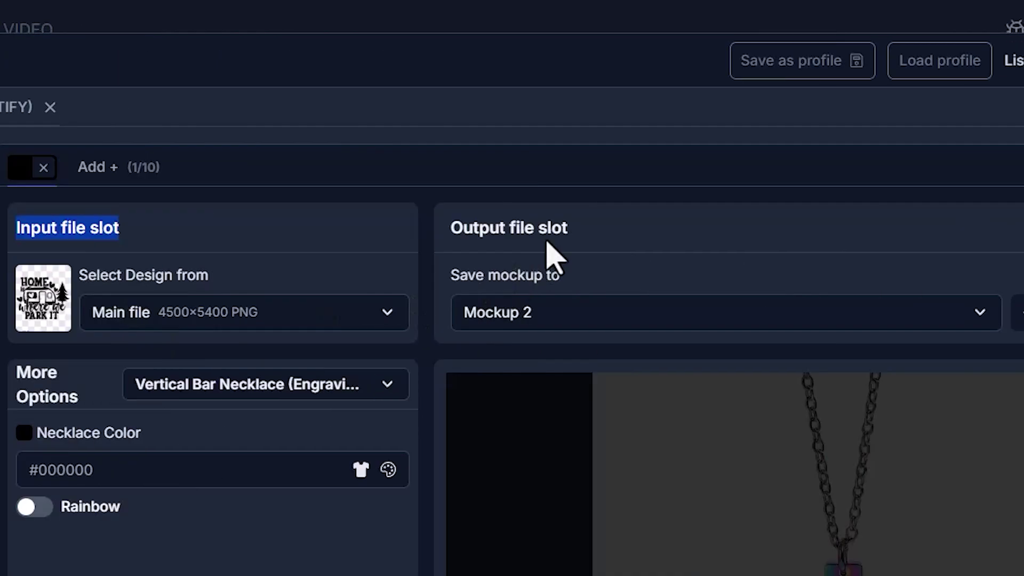
pyautogui.moveTo(534, 240); pyautogui.dragTo(446, 263)
pyautogui.click(534, 313)
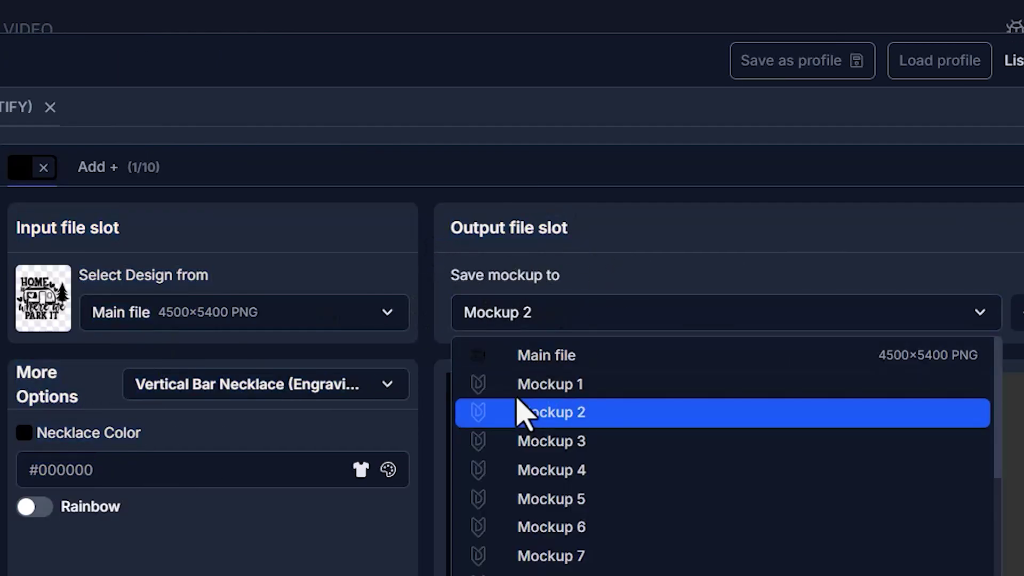
pyautogui.click(550, 388)
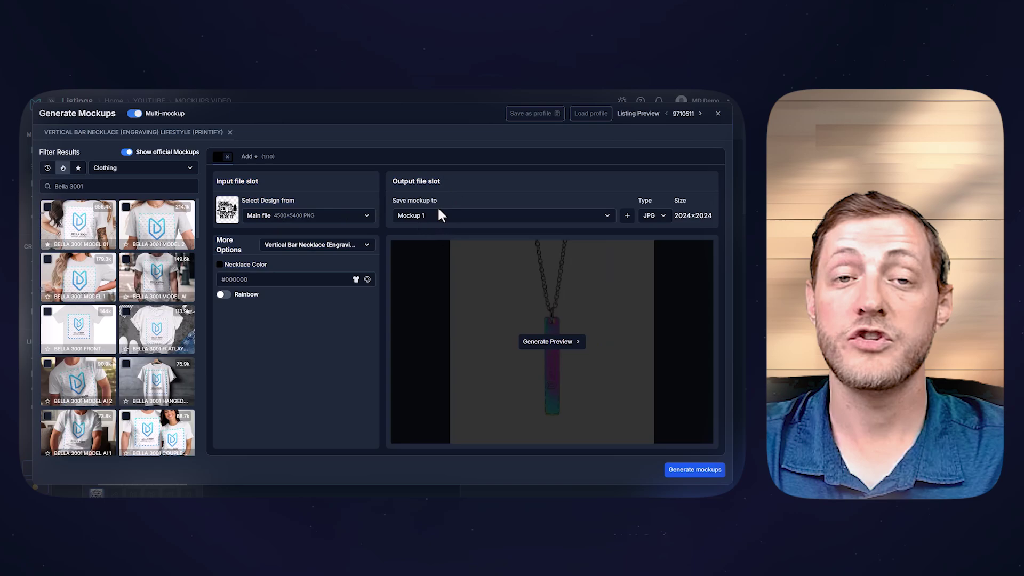
pyautogui.click(439, 217)
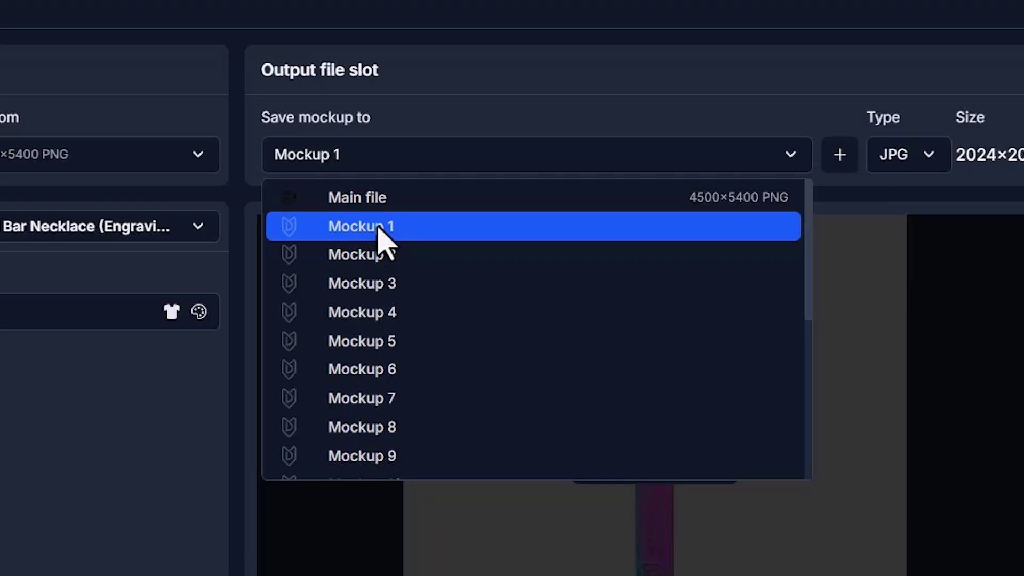
pyautogui.scroll(-6, 384, 238)
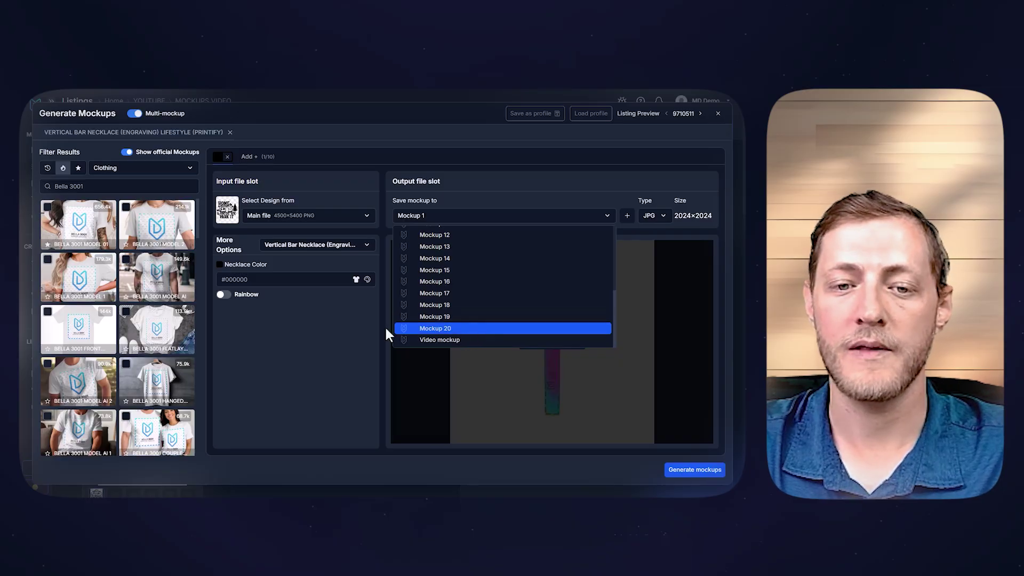
pyautogui.click(348, 326)
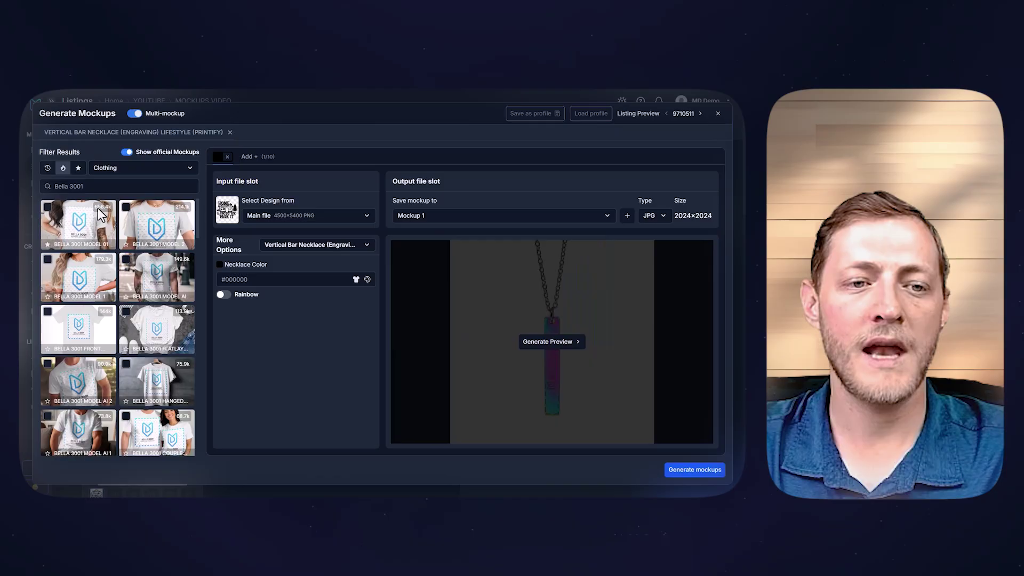
# Add the Bella 3001 Model 01, Model 2, Model 1, Model AI and light colour chart mockups
pyautogui.click(48, 207)
pyautogui.click(126, 207)
pyautogui.click(48, 259)
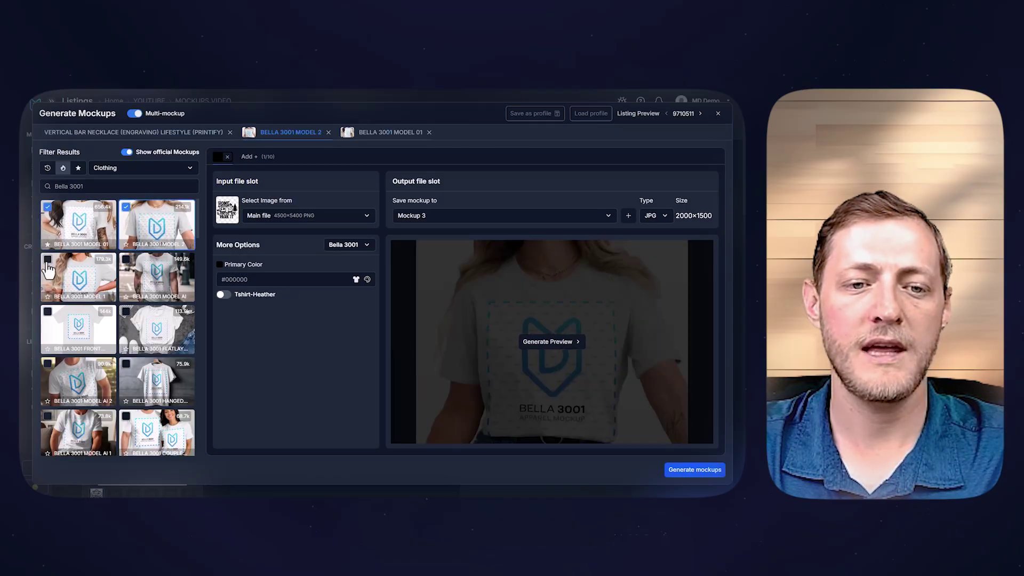
pyautogui.click(137, 272)
pyautogui.scroll(-2, 151, 243)
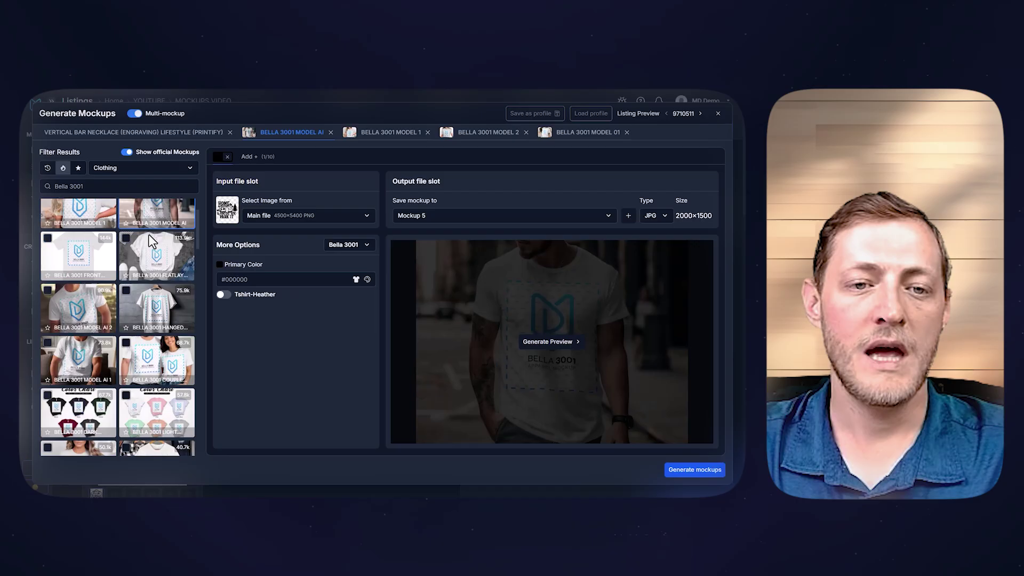
pyautogui.scroll(-1, 160, 254)
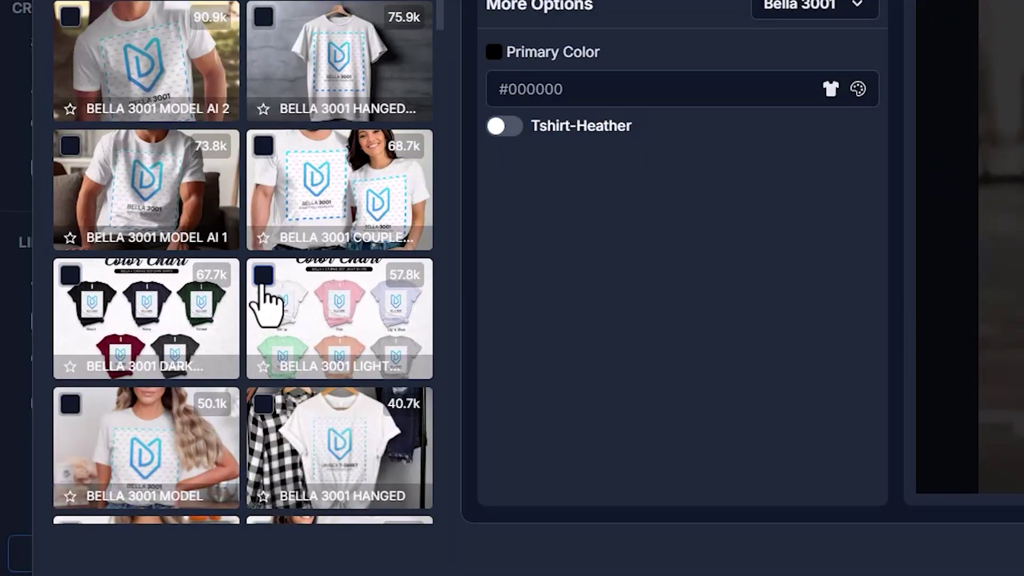
pyautogui.click(263, 282)
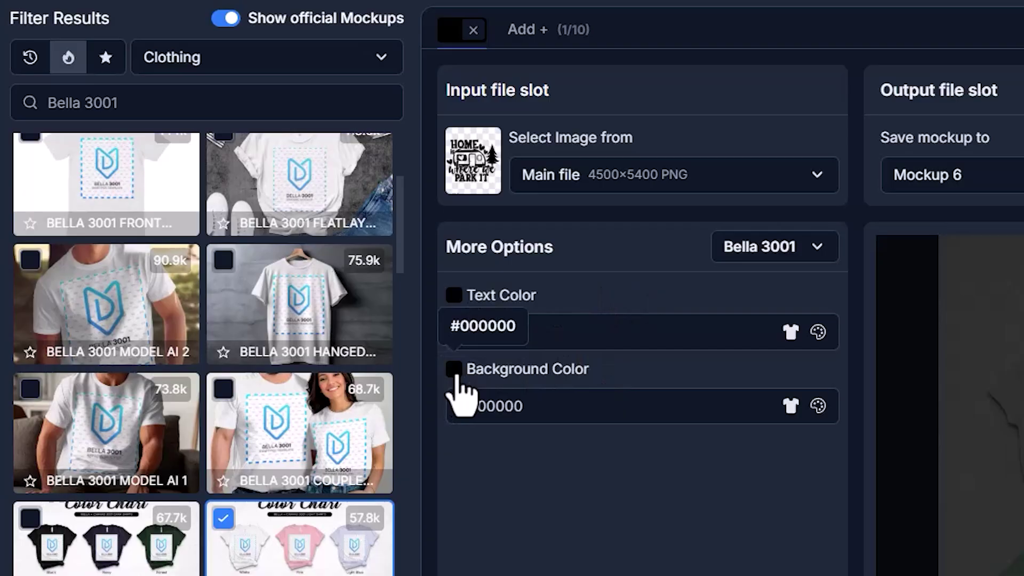
# Set the colour chart background to white, preview it, and drop the necklace mockup from the batch
pyautogui.click(454, 369)
pyautogui.click(758, 481)
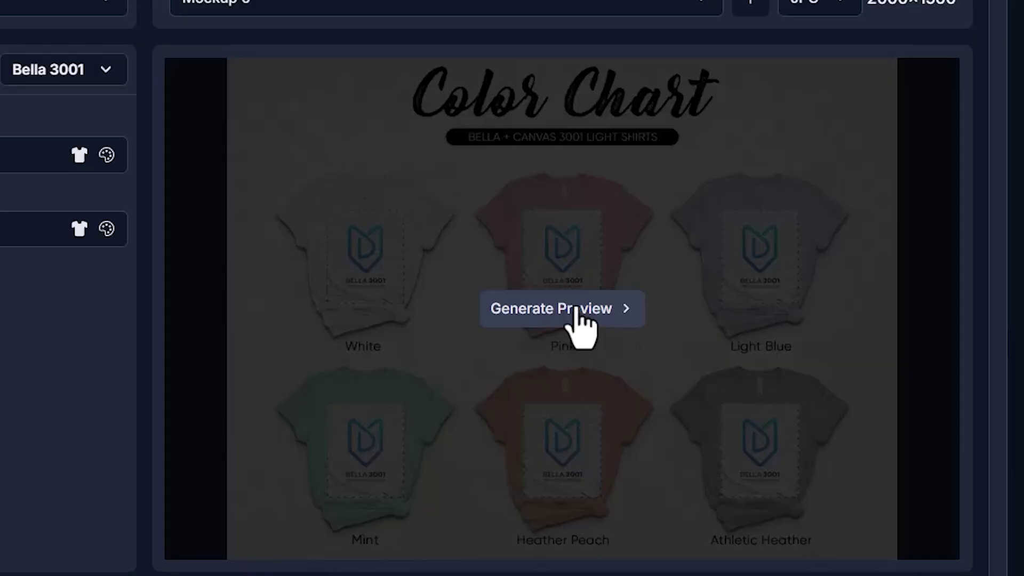
pyautogui.click(554, 345)
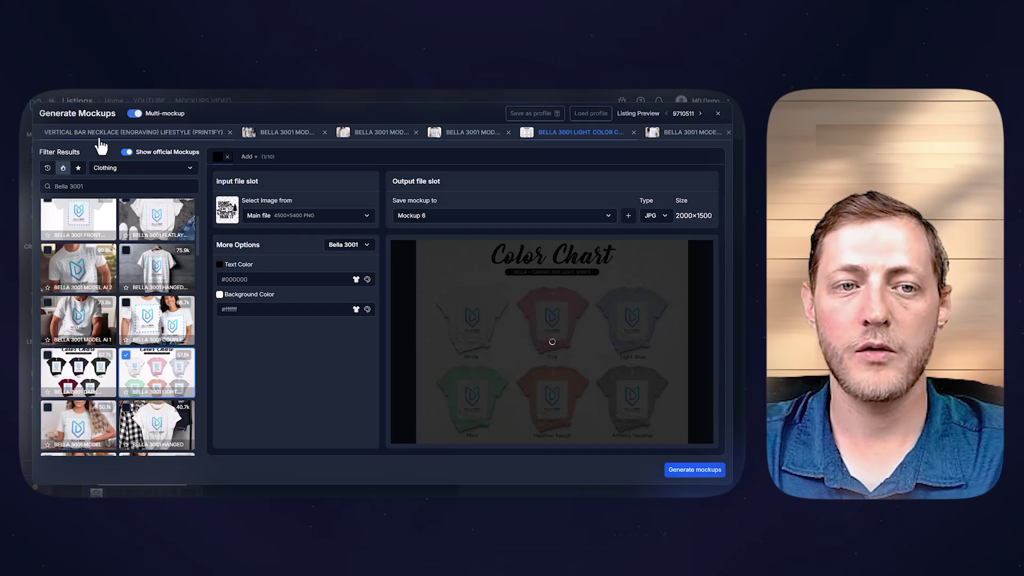
pyautogui.click(230, 132)
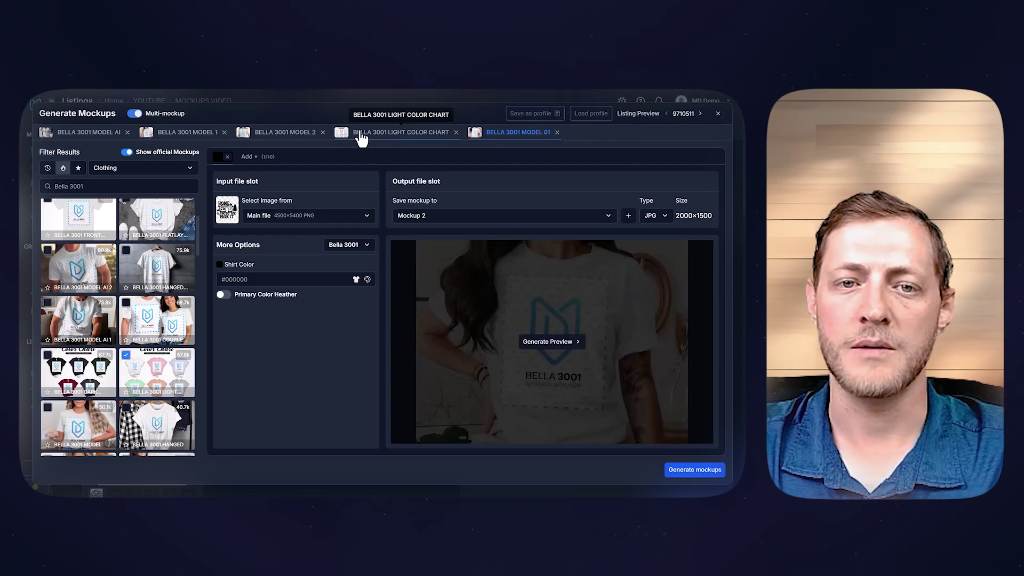
# Make the shirt colour white for the Bella 3001 Model AI and Model 1 mockups
pyautogui.click(85, 132)
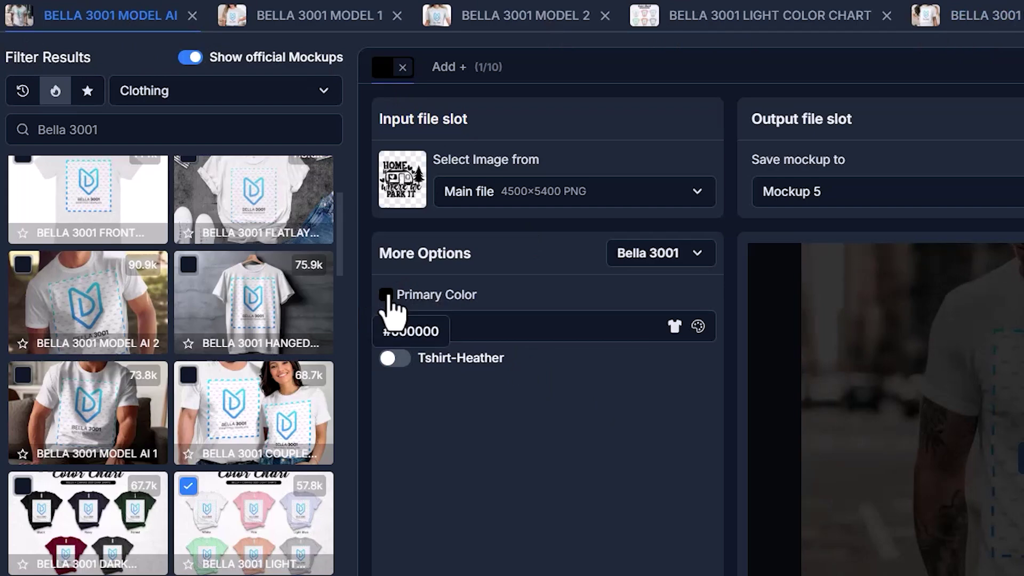
pyautogui.click(386, 295)
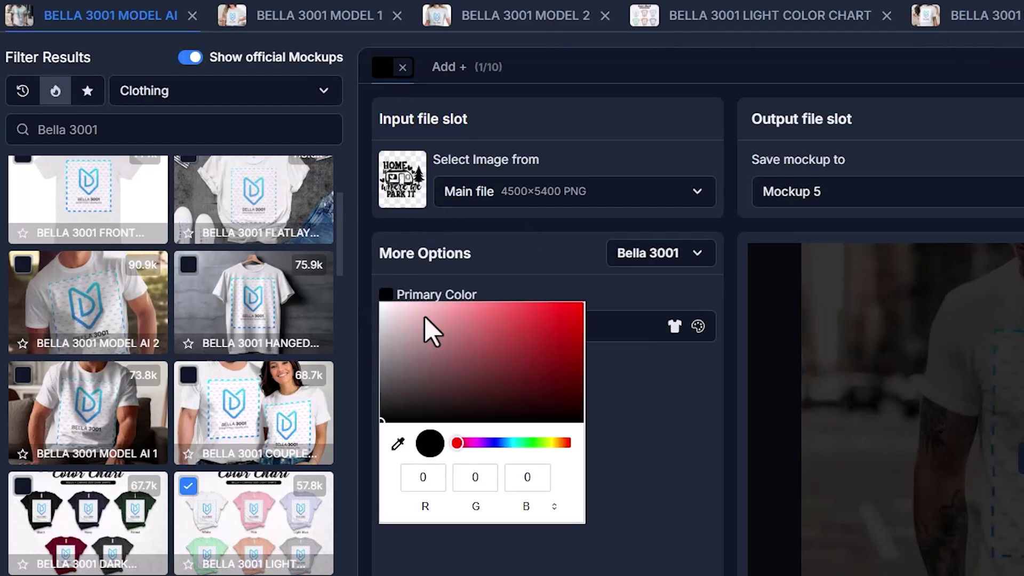
pyautogui.moveTo(427, 331); pyautogui.dragTo(370, 290)
pyautogui.click(307, 21)
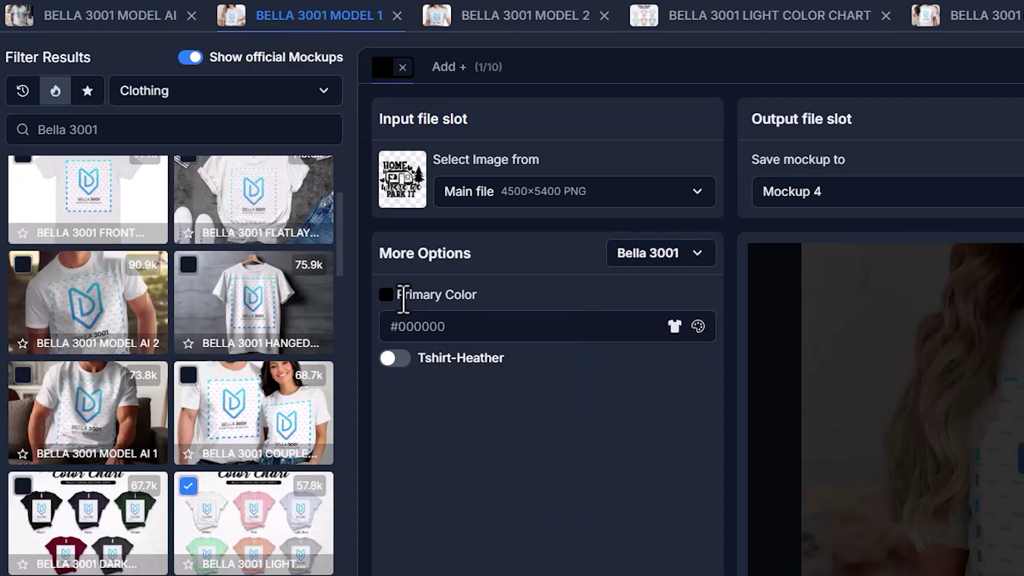
pyautogui.click(398, 295)
pyautogui.moveTo(407, 331); pyautogui.dragTo(380, 302)
# After trying red and navy, set the Model 2 shirt to white, then check the colour chart preview
pyautogui.click(498, 27)
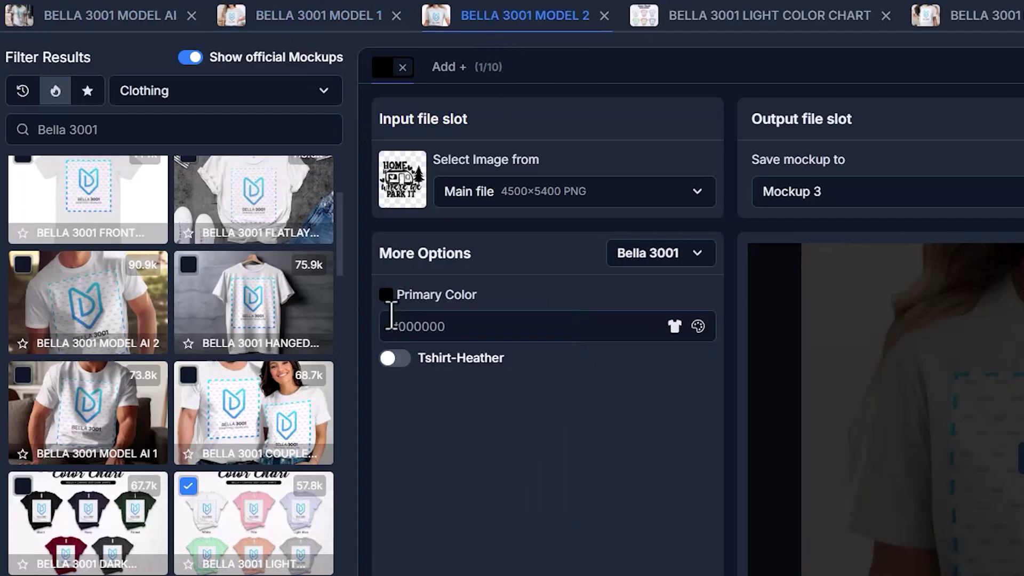
pyautogui.click(388, 299)
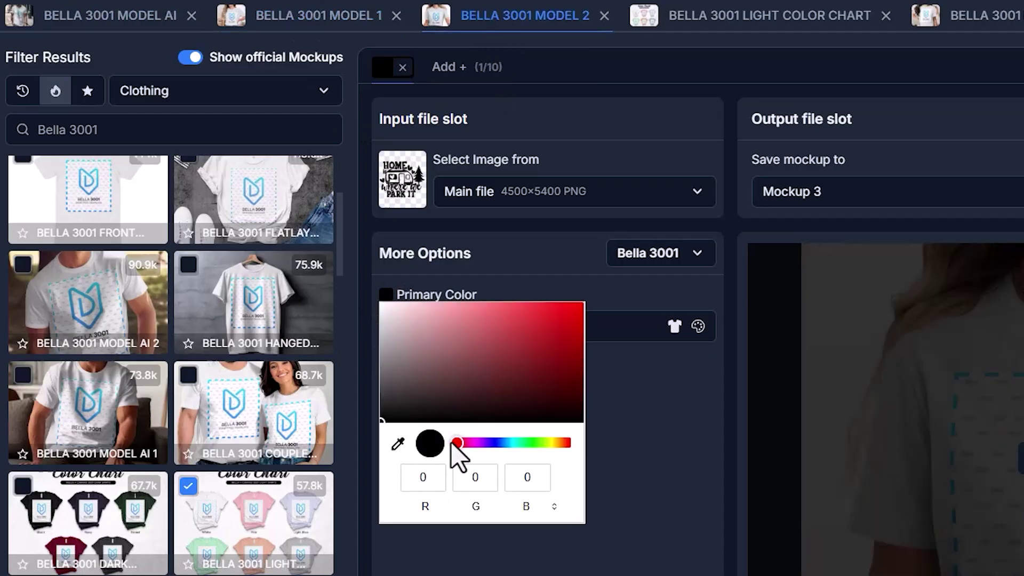
pyautogui.moveTo(558, 330); pyautogui.dragTo(558, 323)
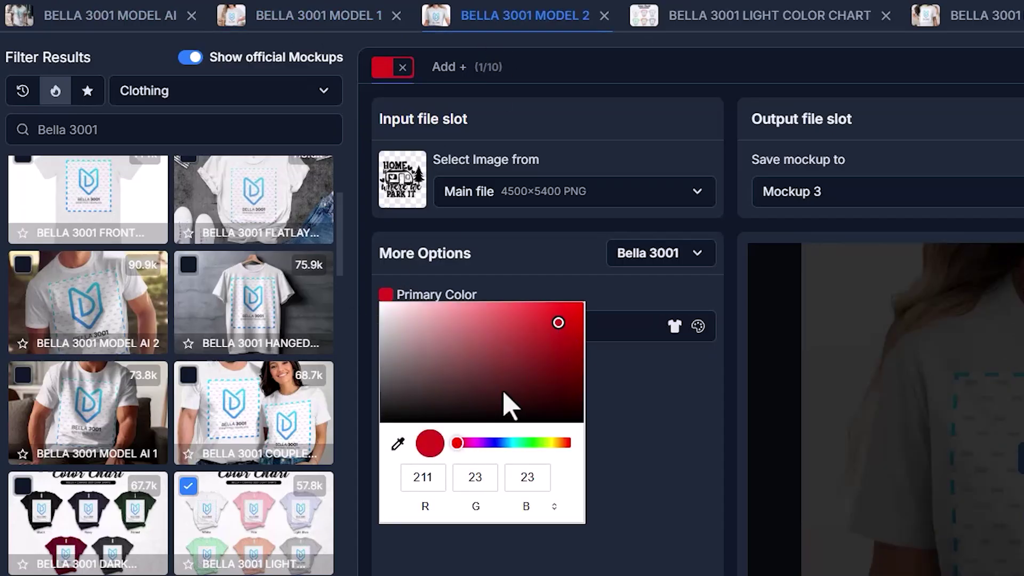
pyautogui.click(399, 447)
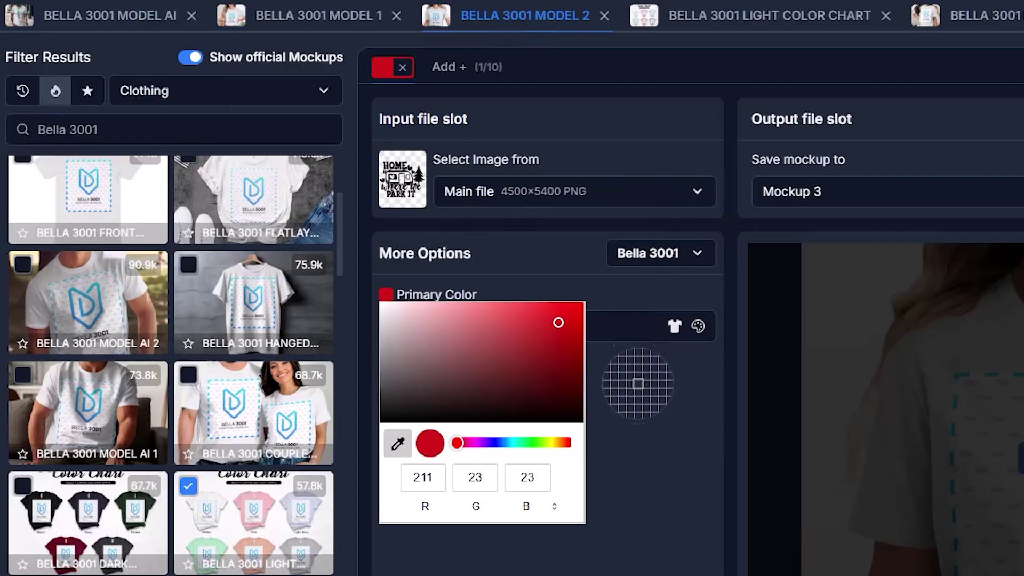
pyautogui.click(647, 411)
pyautogui.click(647, 421)
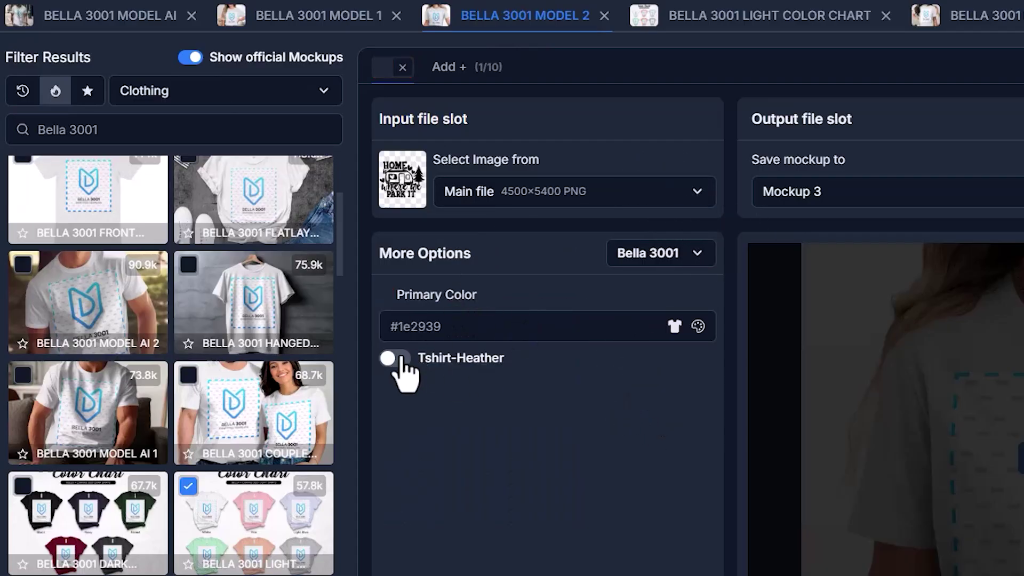
pyautogui.click(674, 326)
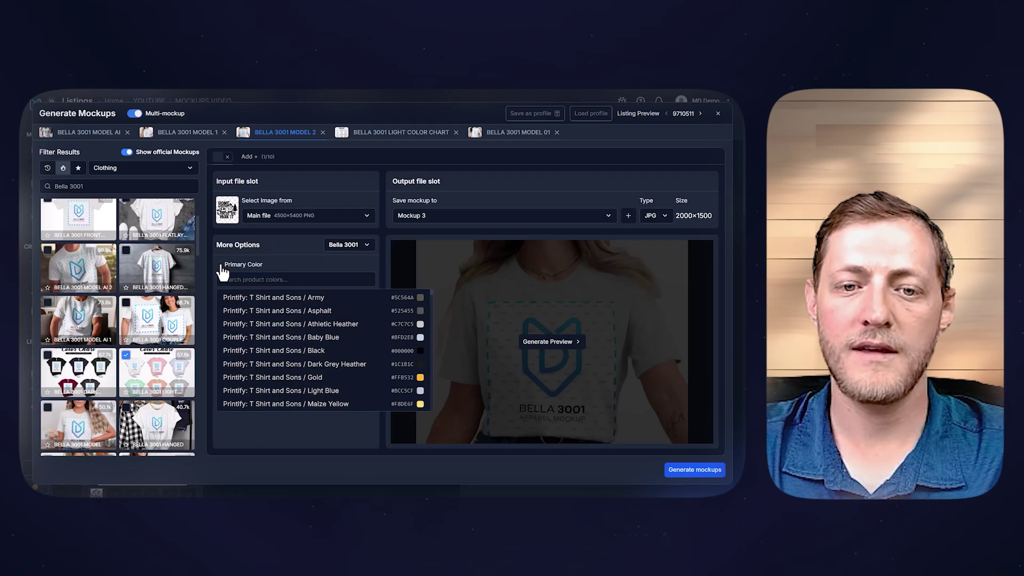
pyautogui.click(222, 272)
pyautogui.click(277, 279)
pyautogui.click(371, 265)
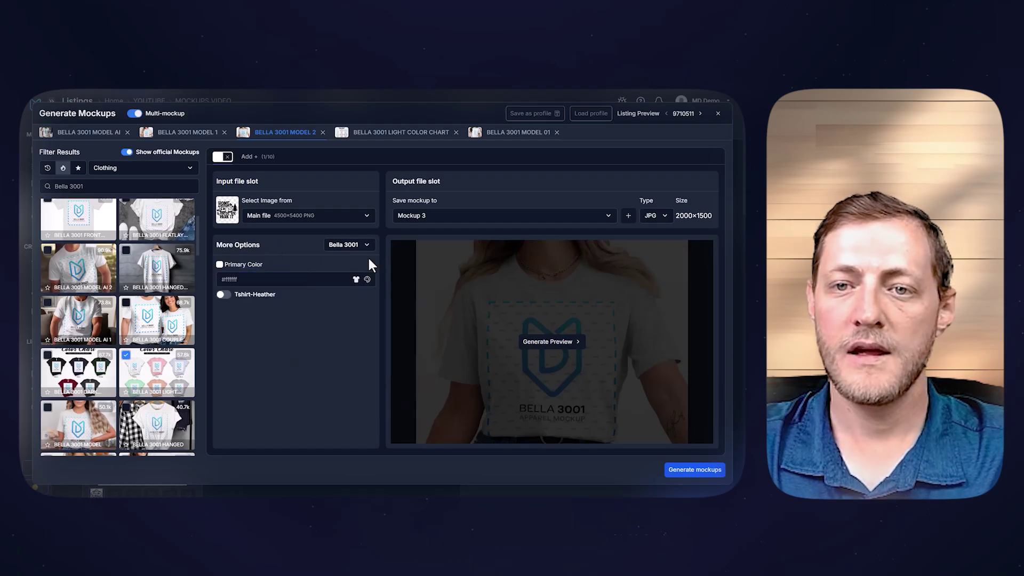
pyautogui.click(400, 133)
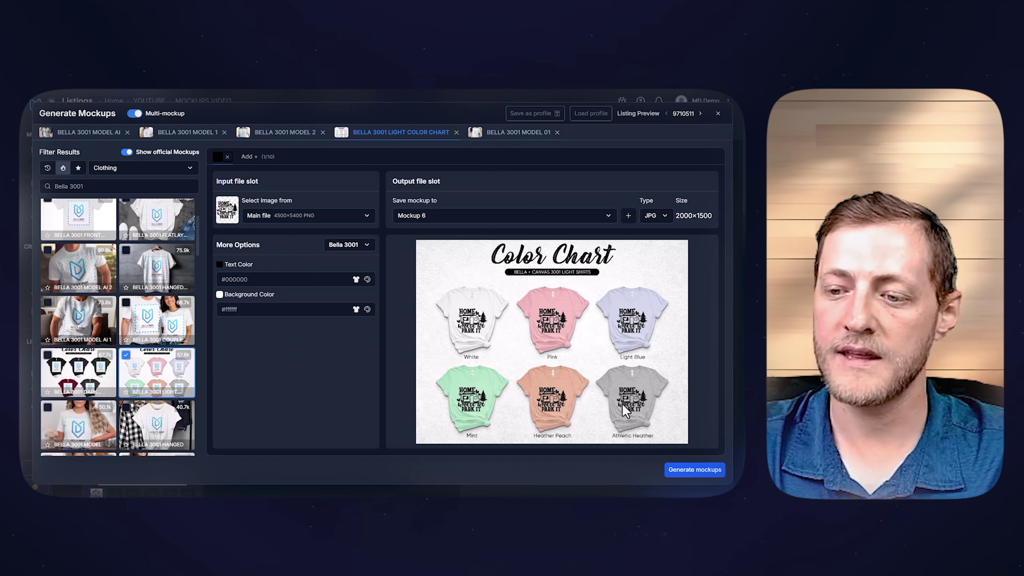
# Set the Bella 3001 Model 01 shirt colour to white (#ffffff)
pyautogui.click(517, 134)
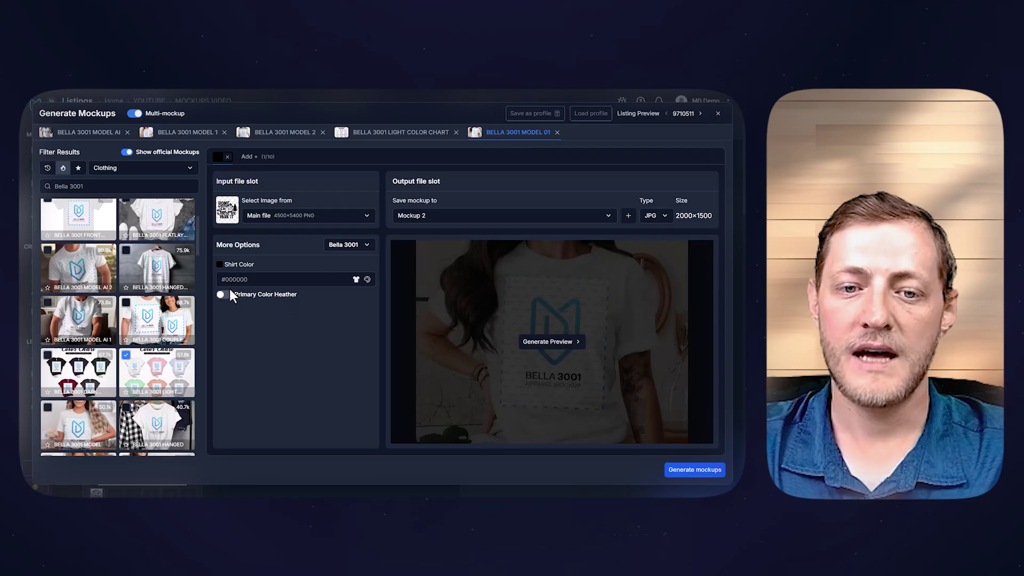
pyautogui.click(219, 267)
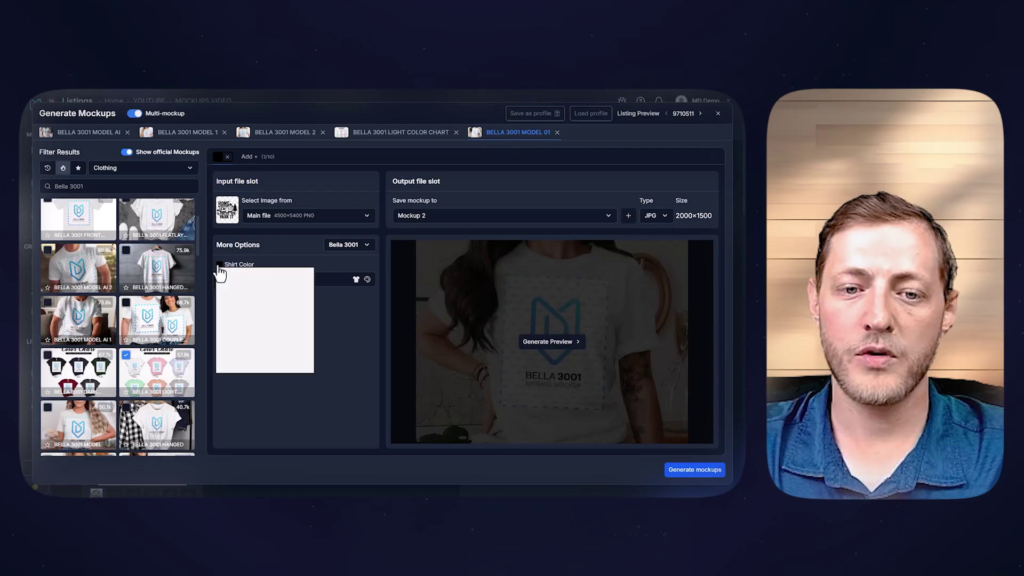
pyautogui.click(351, 336)
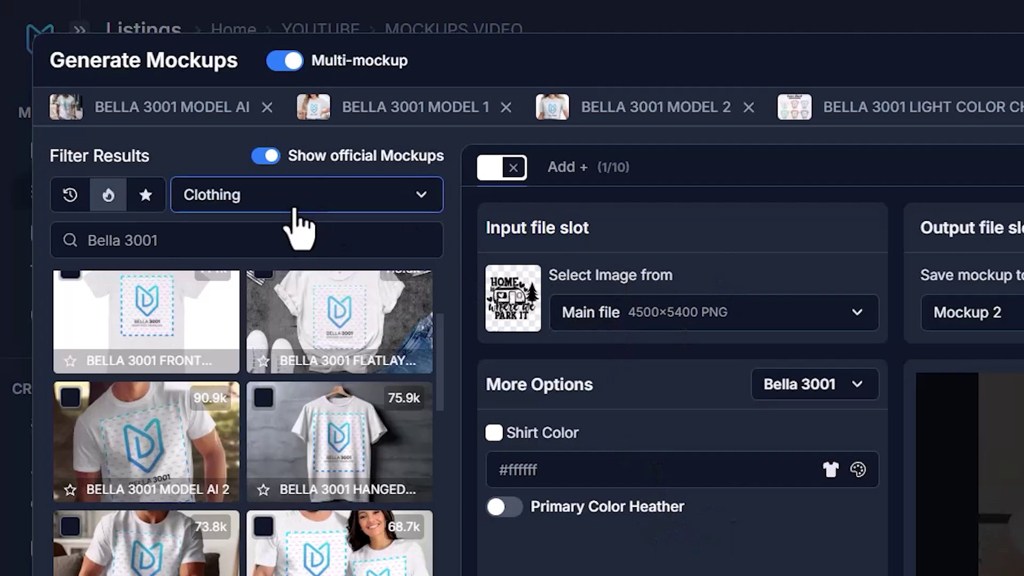
pyautogui.click(113, 169)
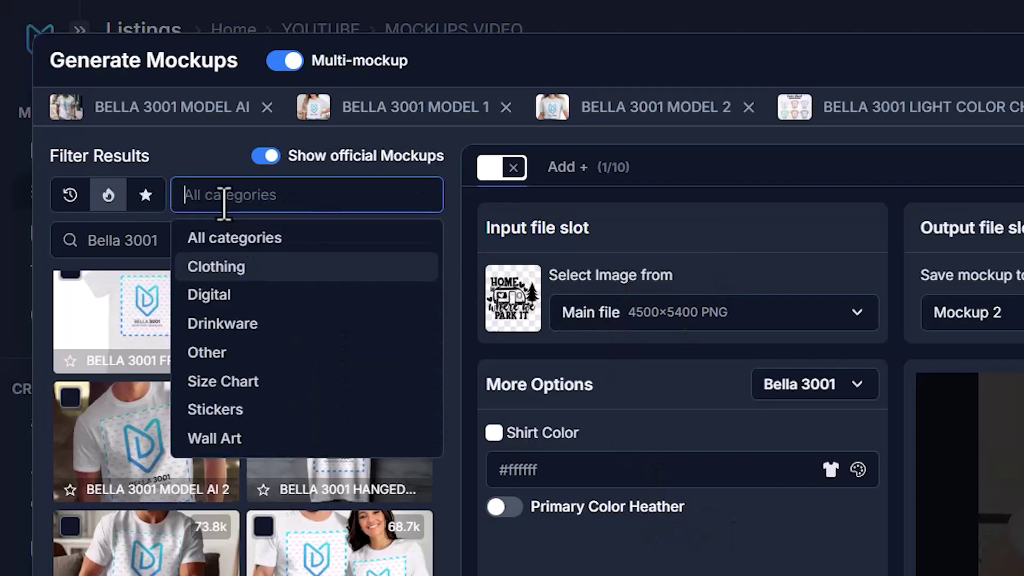
# Filter to Stickers, clear the Bella 3001 search, and add die-cut, kiss-cut, three-sticker and 6x6 magnet mockups
pyautogui.click(232, 412)
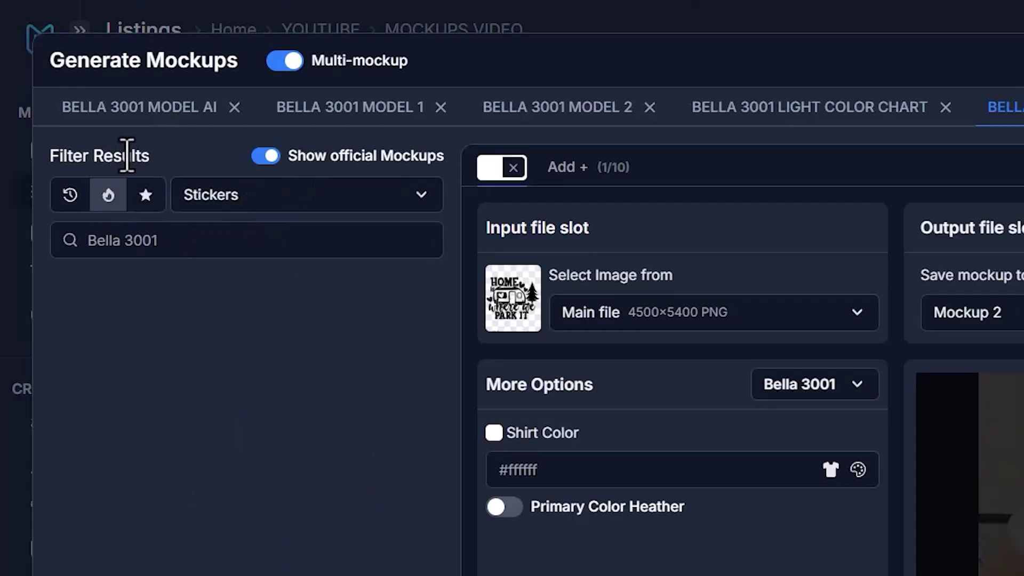
pyautogui.click(222, 245)
pyautogui.tripleClick(183, 237)
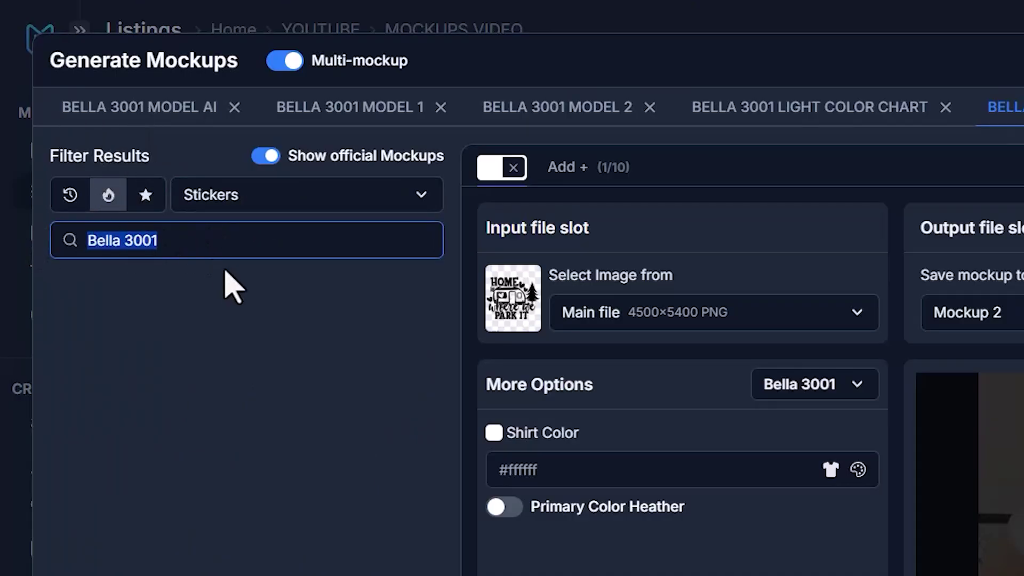
pyautogui.press('BackSpace')
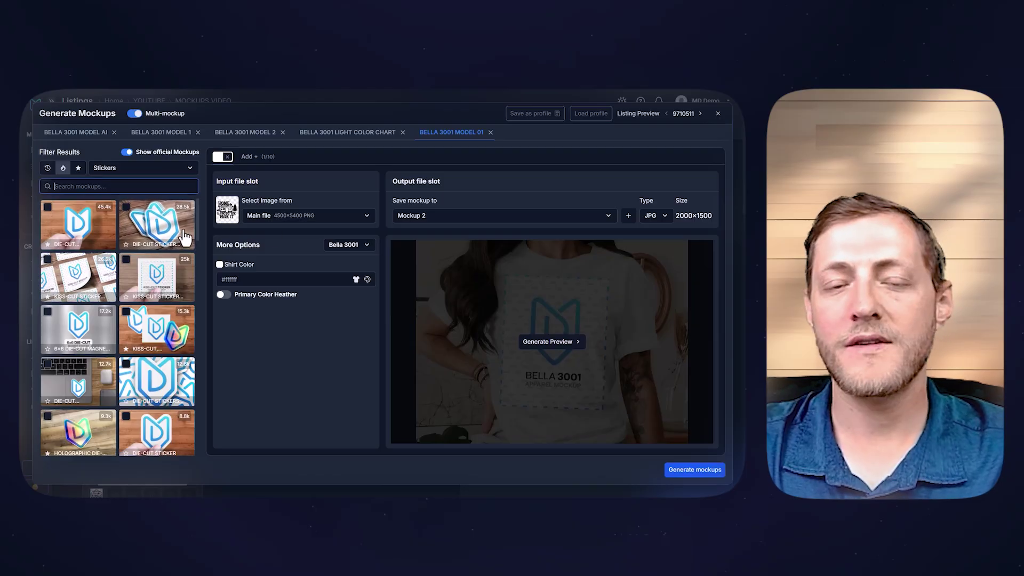
pyautogui.click(53, 221)
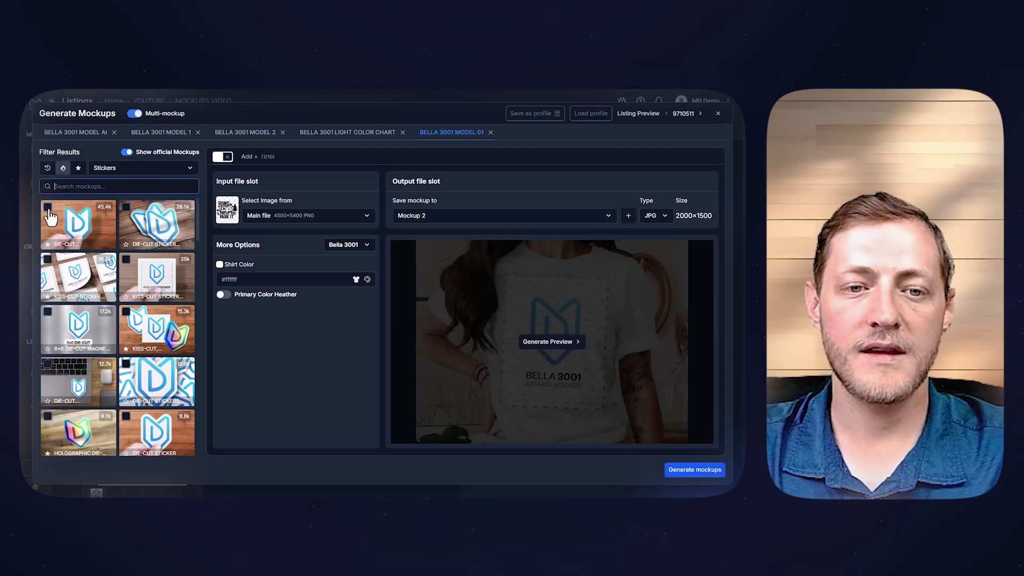
pyautogui.click(128, 219)
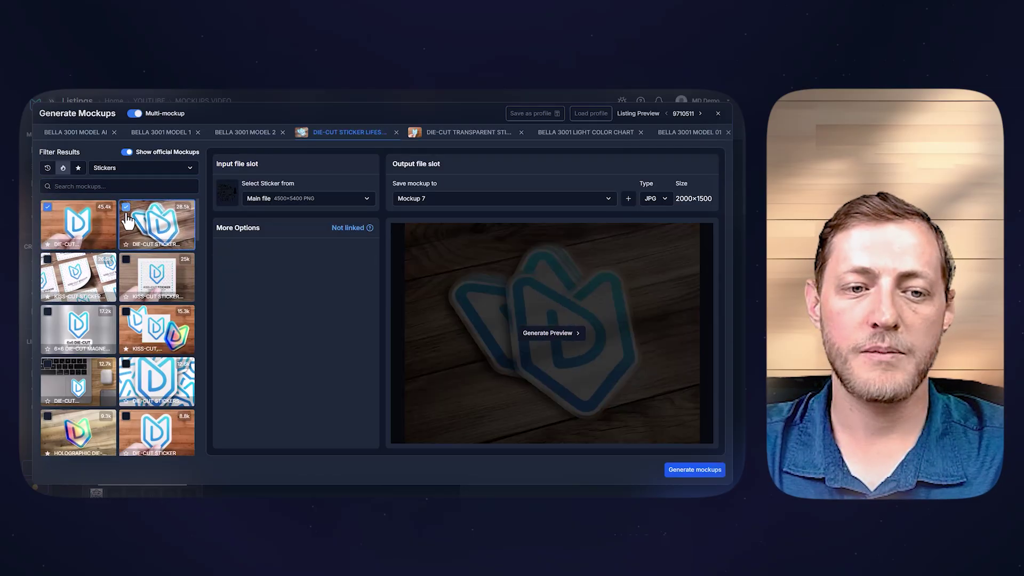
pyautogui.click(62, 269)
pyautogui.scroll(-2, 120, 277)
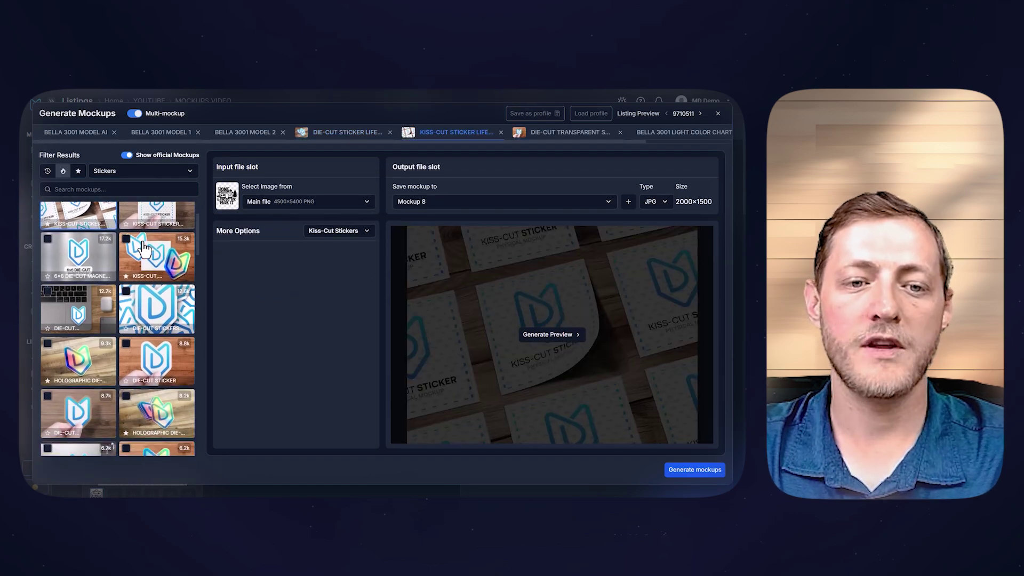
pyautogui.click(170, 252)
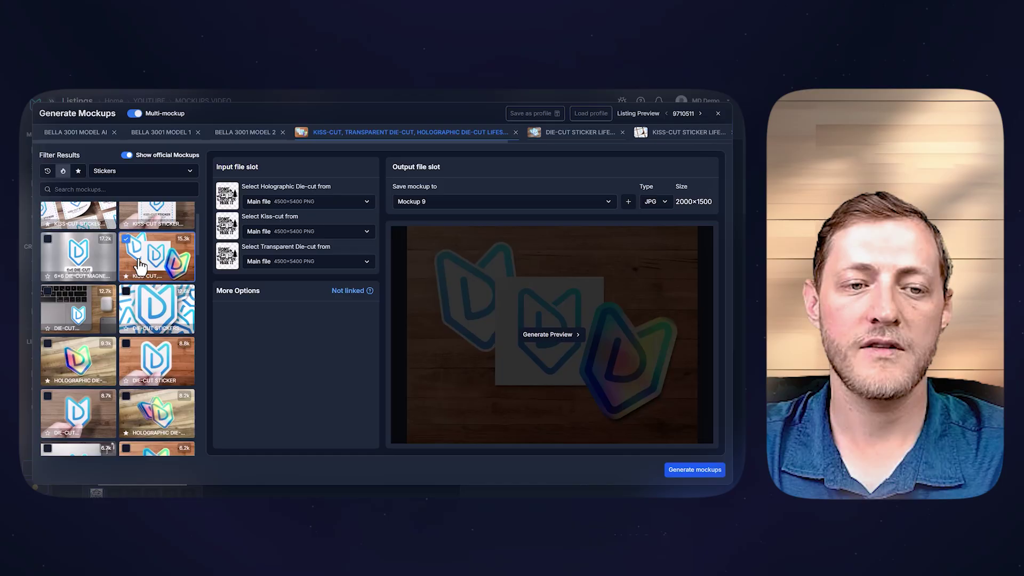
pyautogui.click(48, 243)
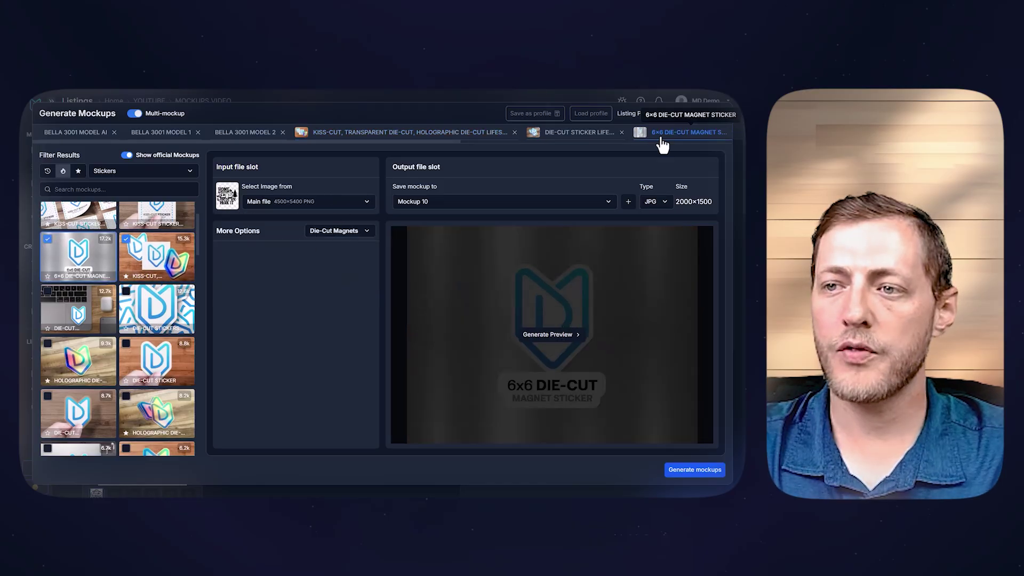
# Review each new sticker mockup tab: die-cut lifestyle, three-sticker, transparent, kiss-cut and 6x6 magnet
pyautogui.click(580, 132)
pyautogui.click(457, 136)
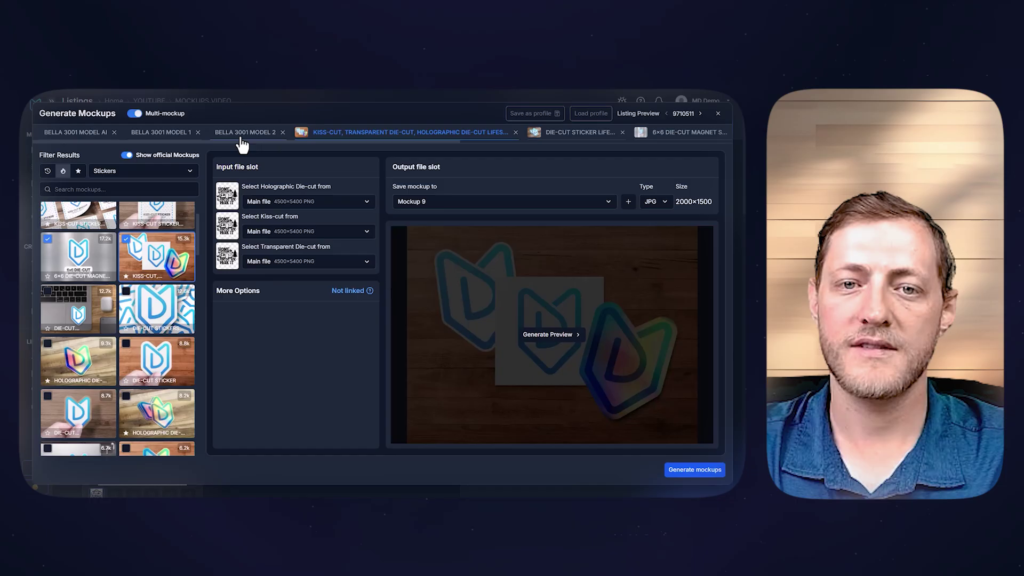
pyautogui.hscroll(10, 451, 137)
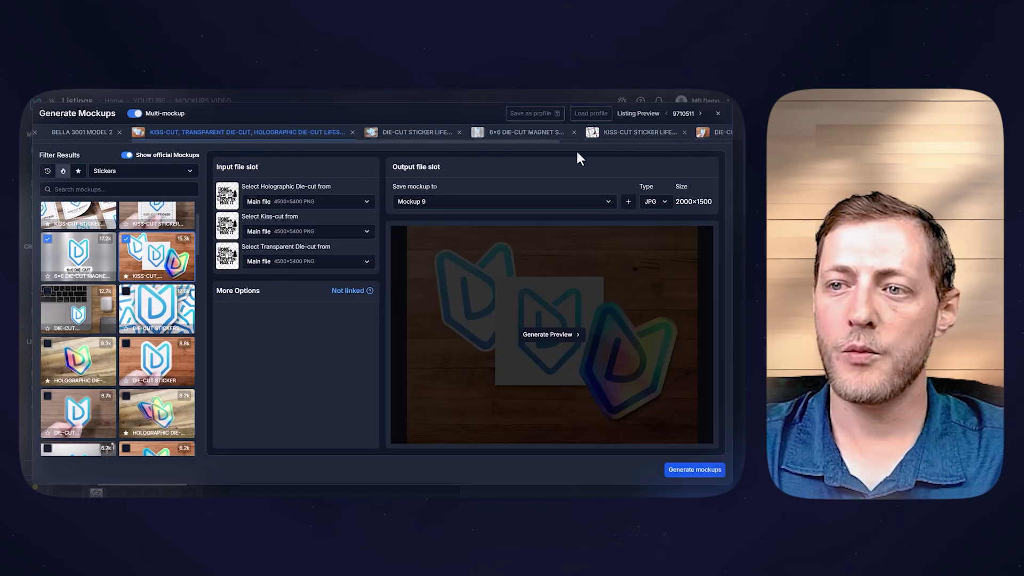
pyautogui.click(454, 132)
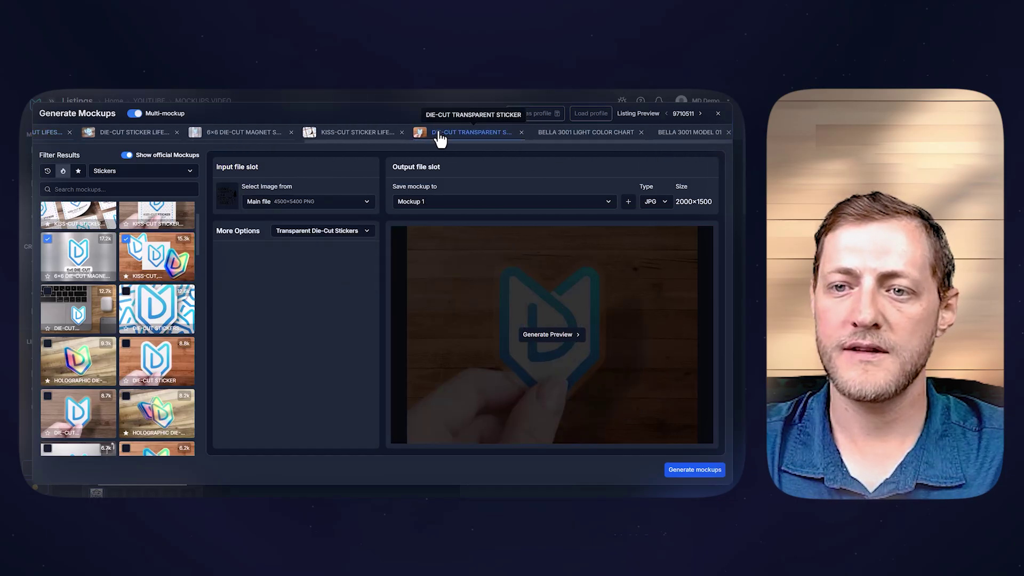
pyautogui.click(360, 134)
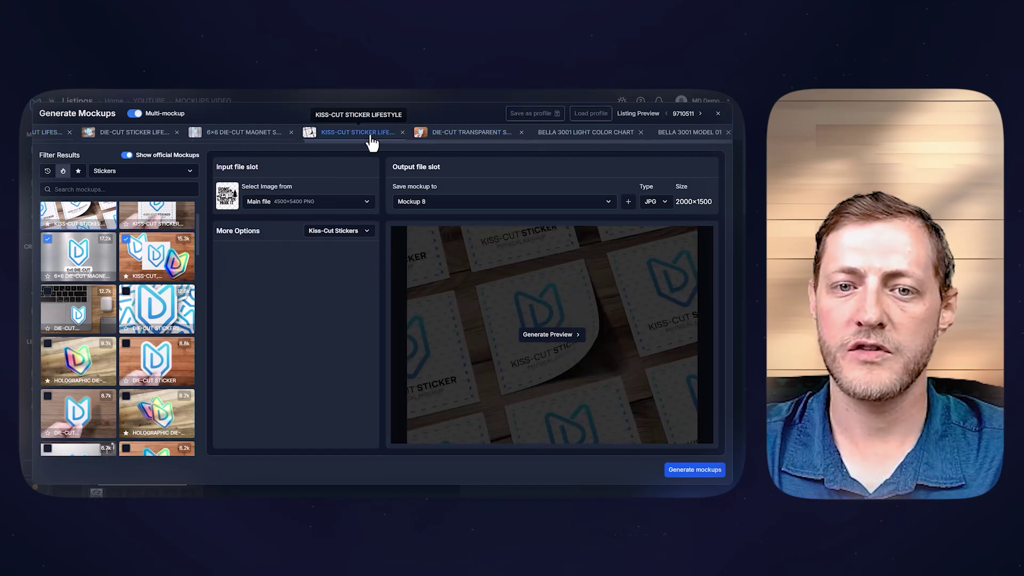
pyautogui.click(248, 133)
pyautogui.click(139, 132)
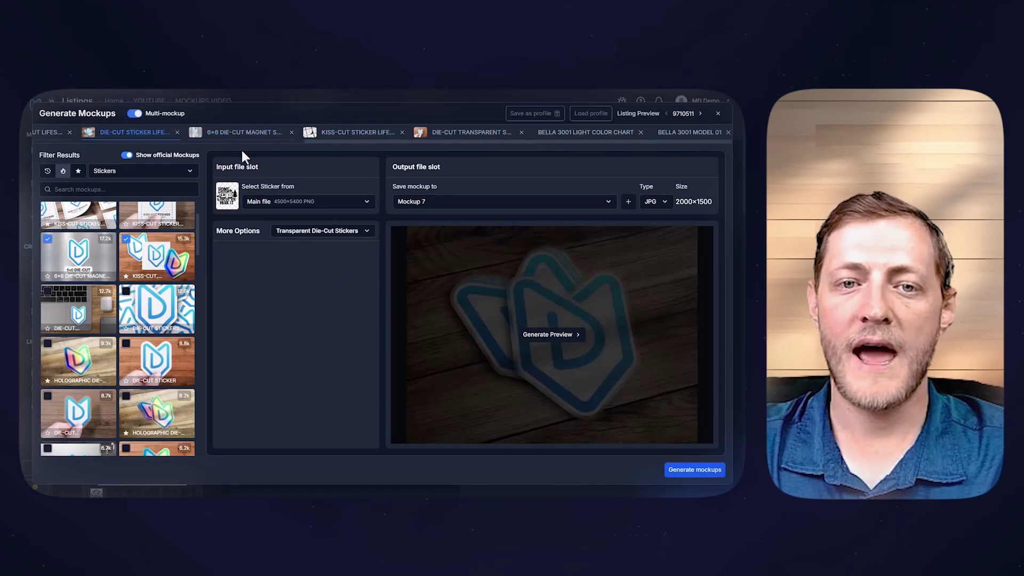
pyautogui.hscroll(-8, 372, 141)
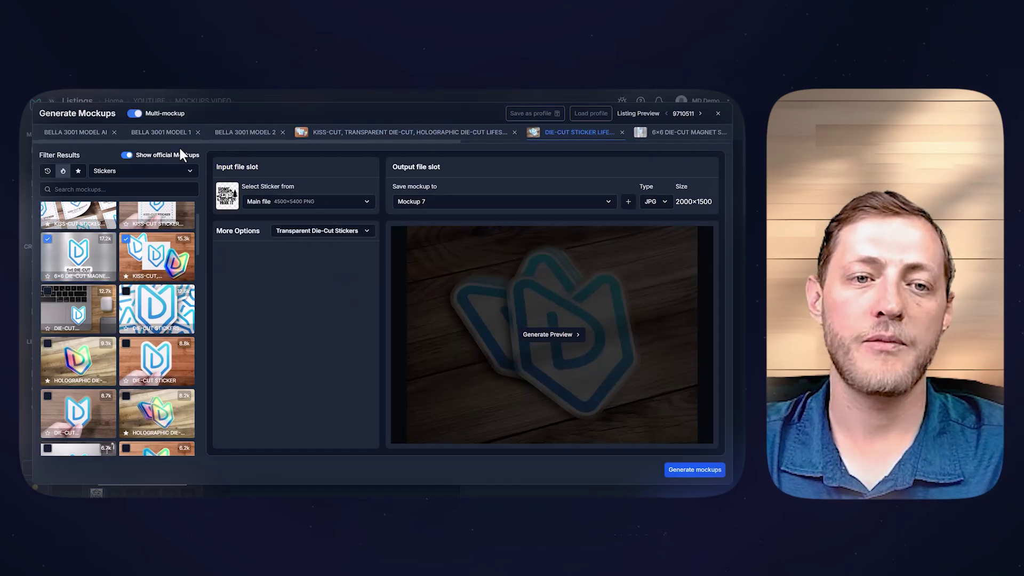
pyautogui.click(160, 171)
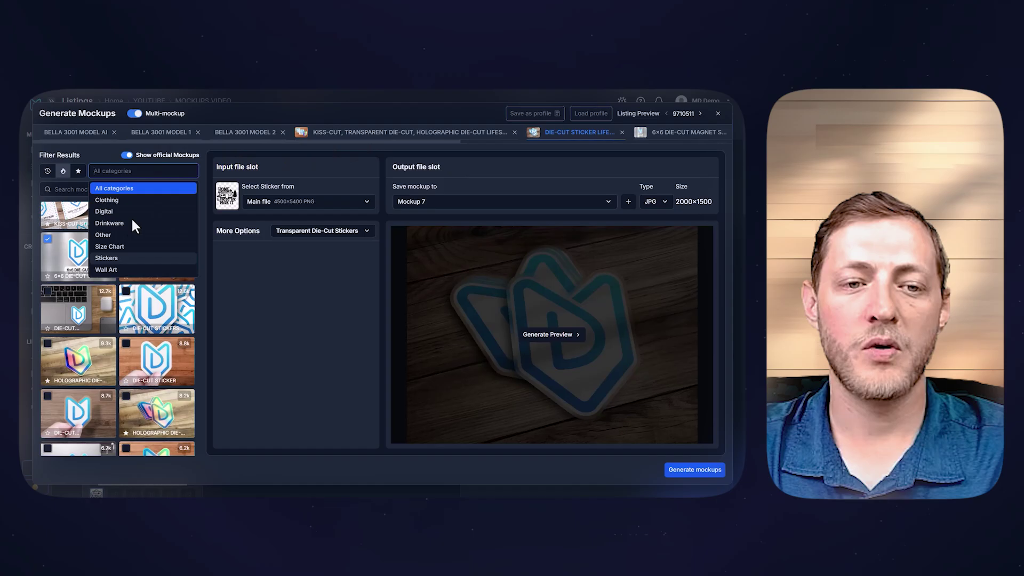
# Filter to Drinkware, search 'Mug', and add two 11oz white mug mockups plus the 11oz Christmas mug
pyautogui.write('Mug')
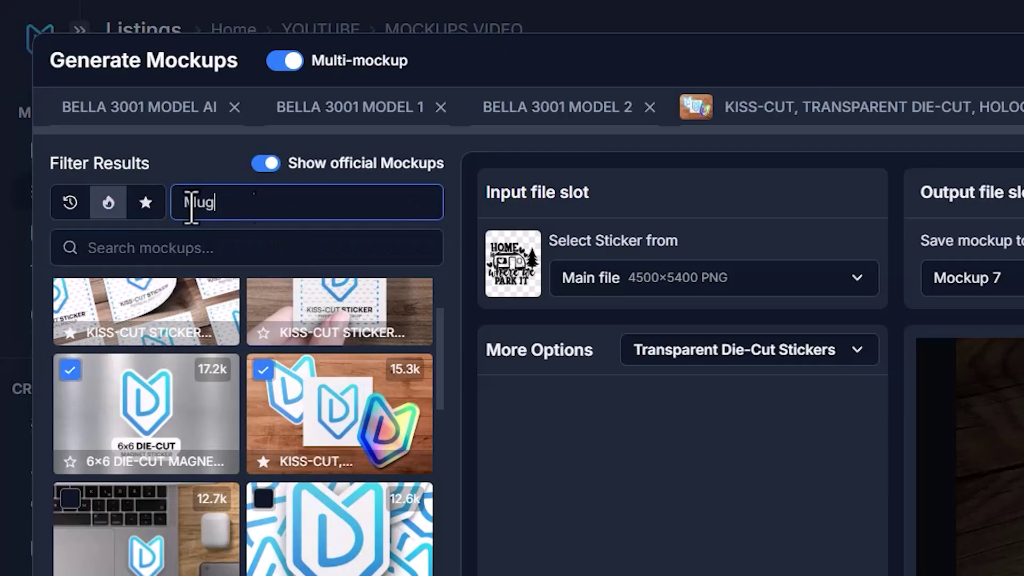
pyautogui.press('BackSpace')
pyautogui.press('BackSpace')
pyautogui.press('BackSpace')
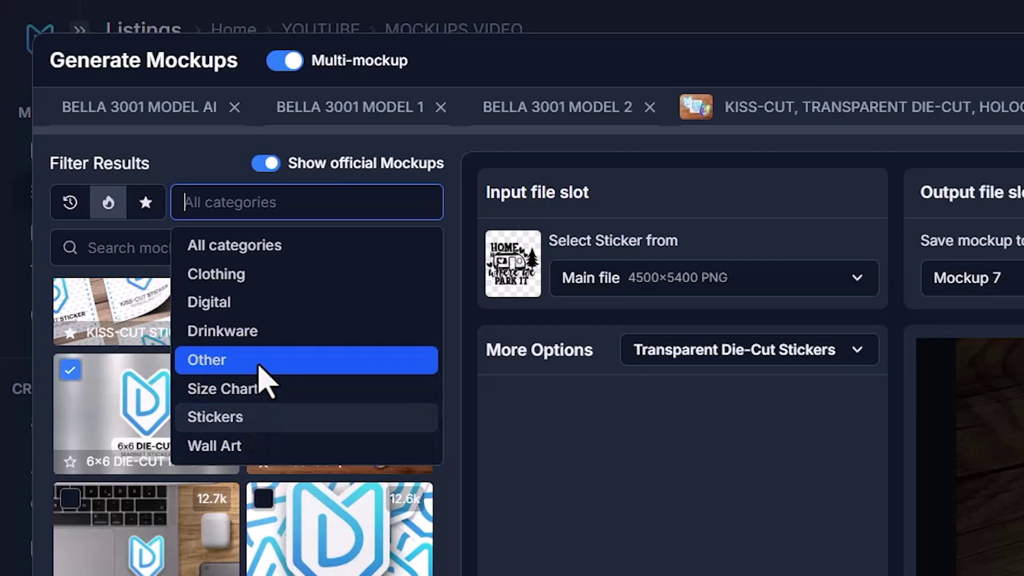
pyautogui.click(248, 333)
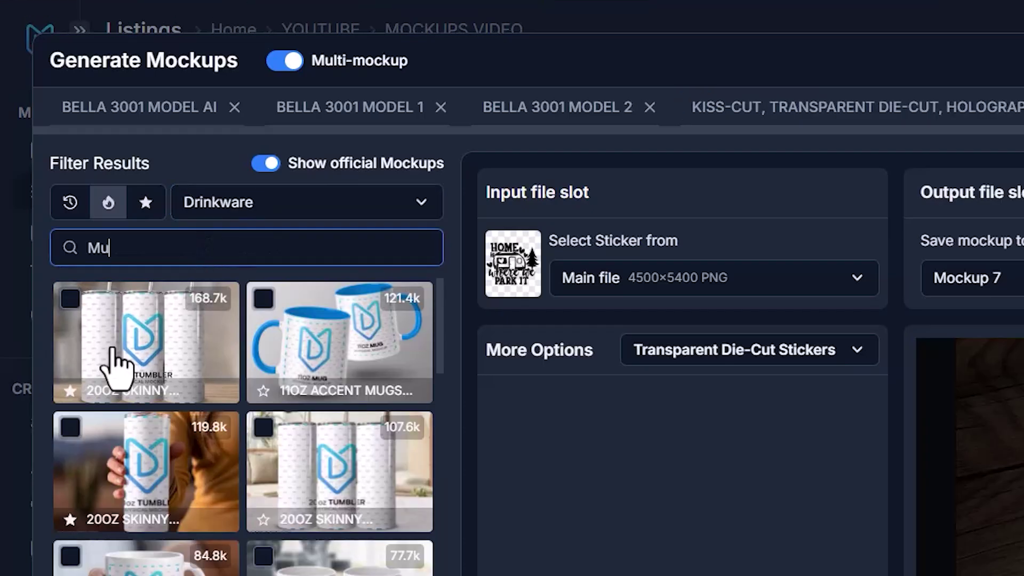
pyautogui.write('Mug')
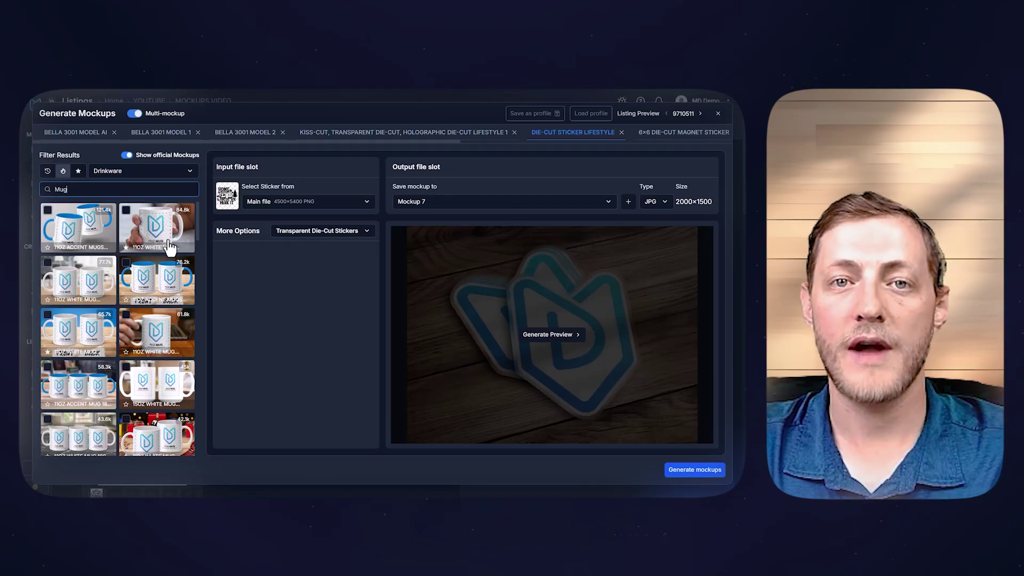
pyautogui.click(124, 215)
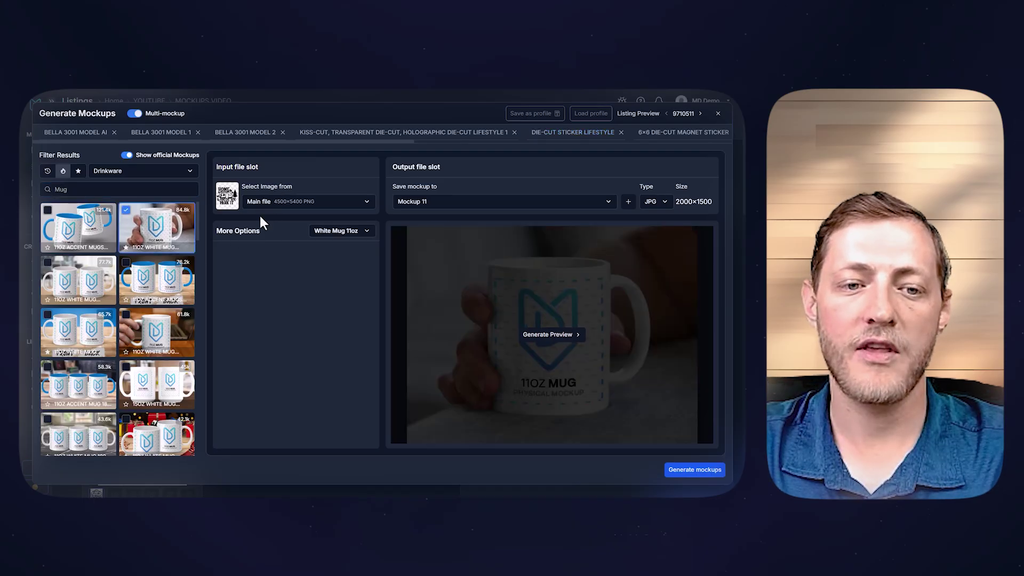
pyautogui.click(59, 267)
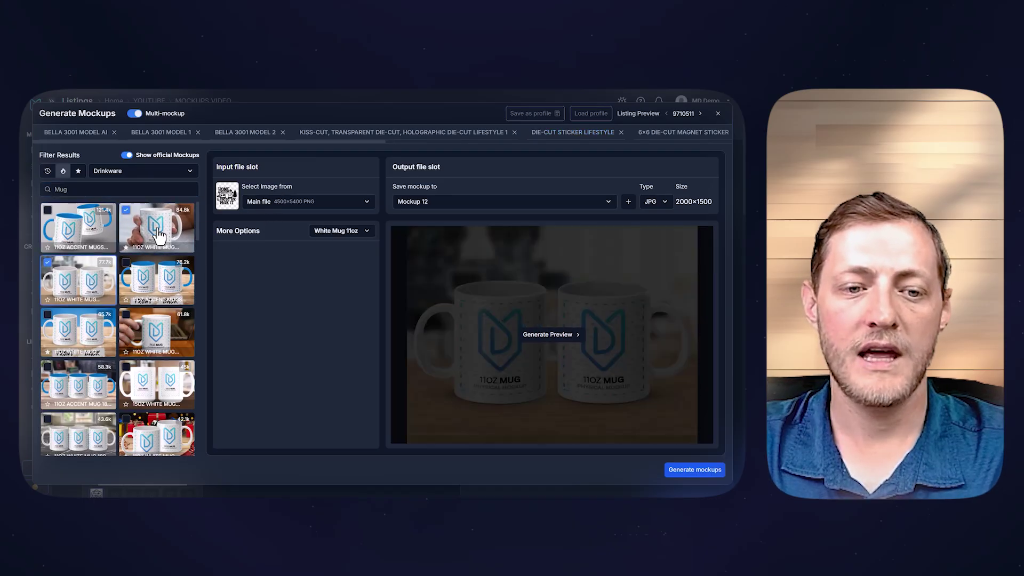
pyautogui.scroll(-2, 152, 315)
pyautogui.scroll(-1, 152, 318)
pyautogui.click(163, 325)
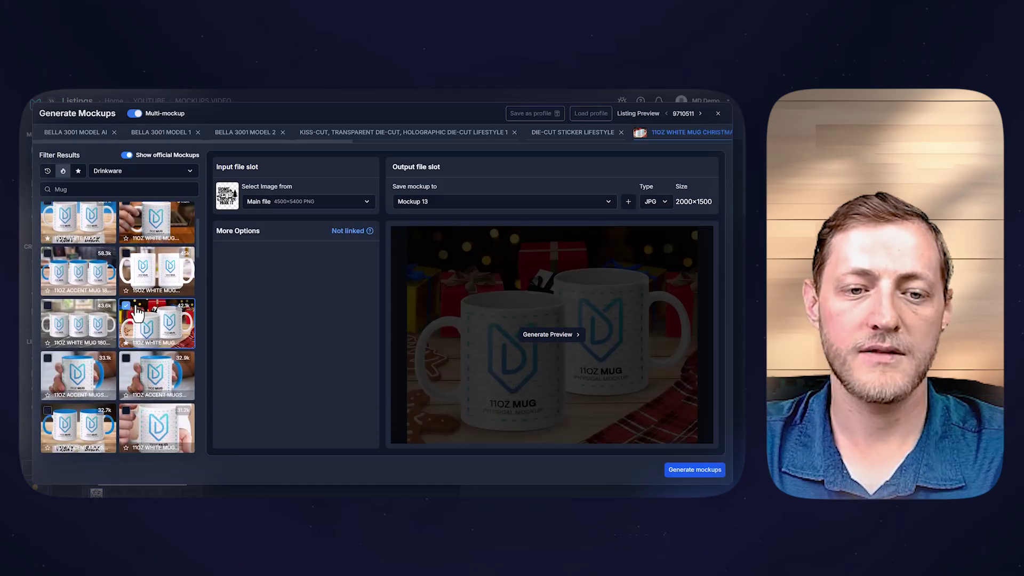
pyautogui.scroll(3, 114, 255)
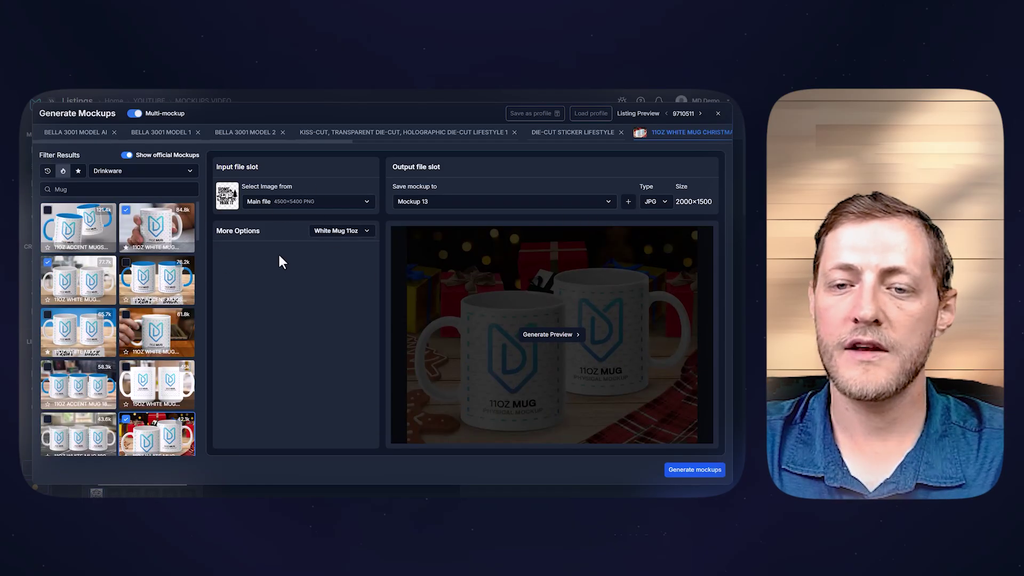
# Recheck the sticker mockup tabs, then generate all chosen mockups and confirm
pyautogui.click(587, 133)
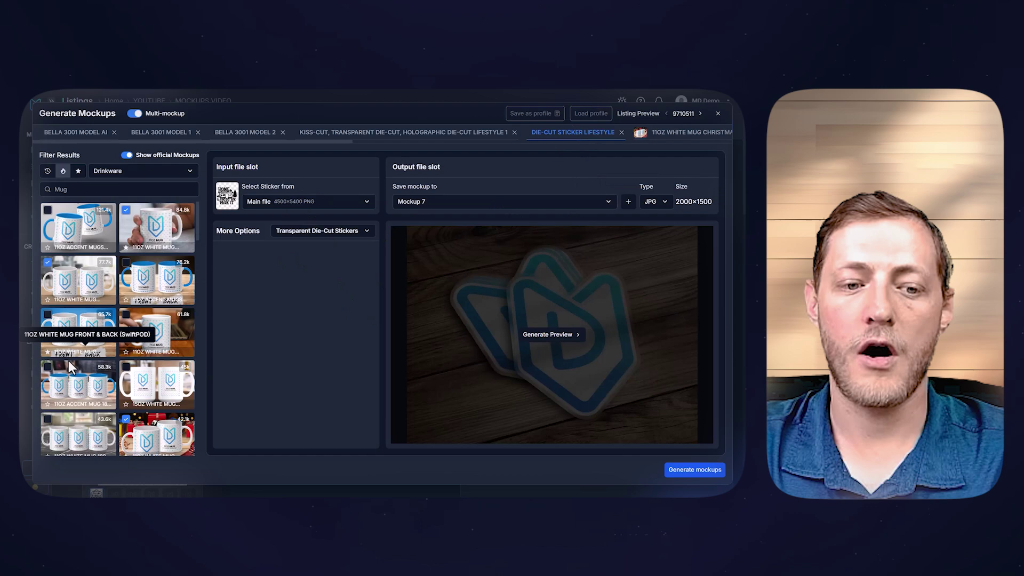
pyautogui.click(491, 134)
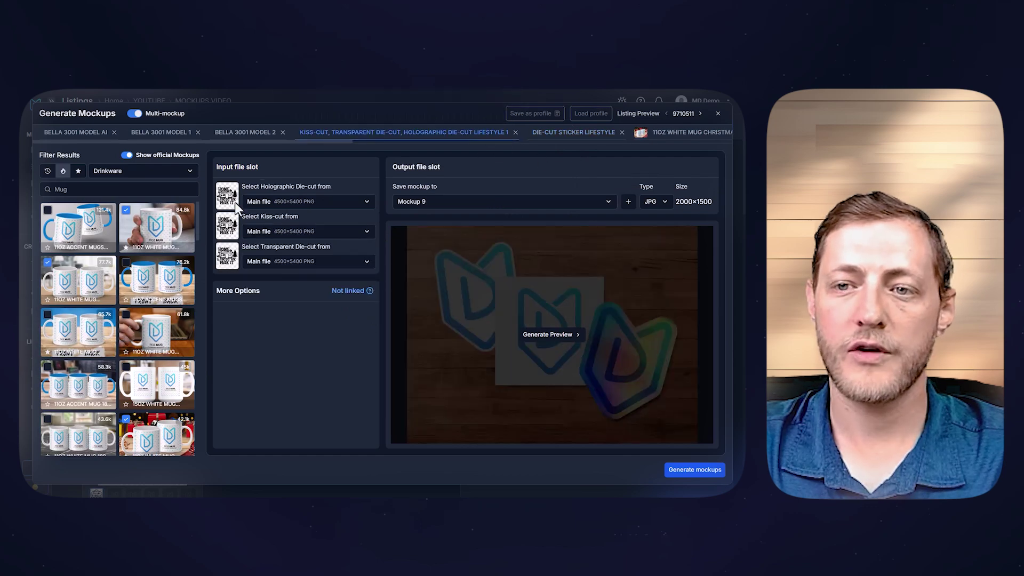
pyautogui.click(564, 134)
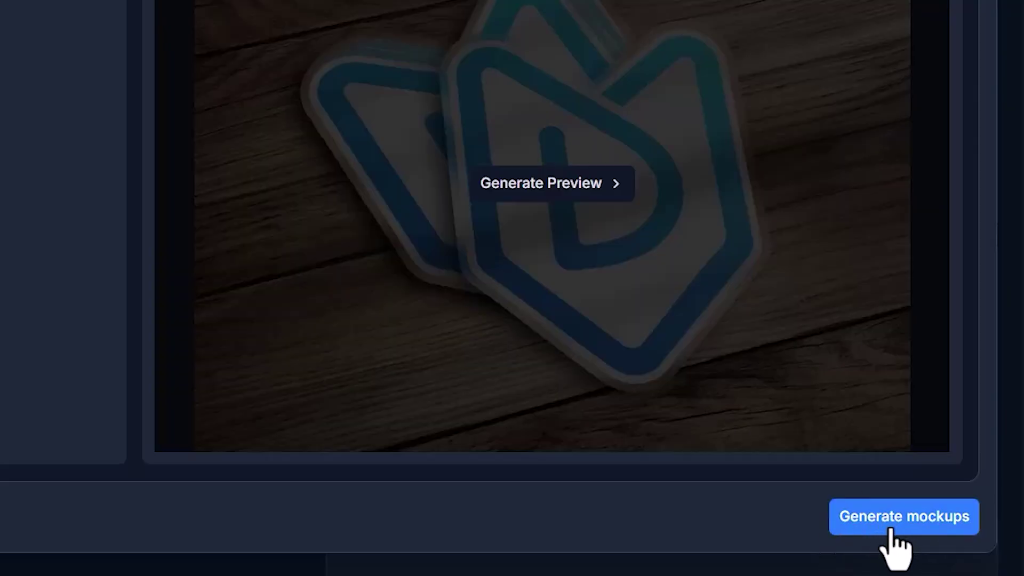
pyautogui.click(890, 531)
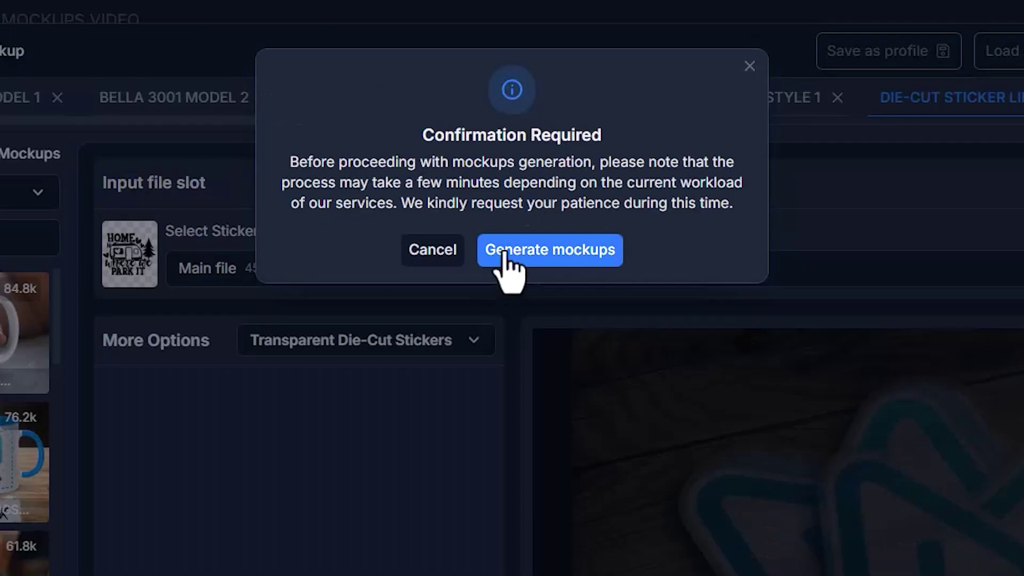
pyautogui.click(572, 257)
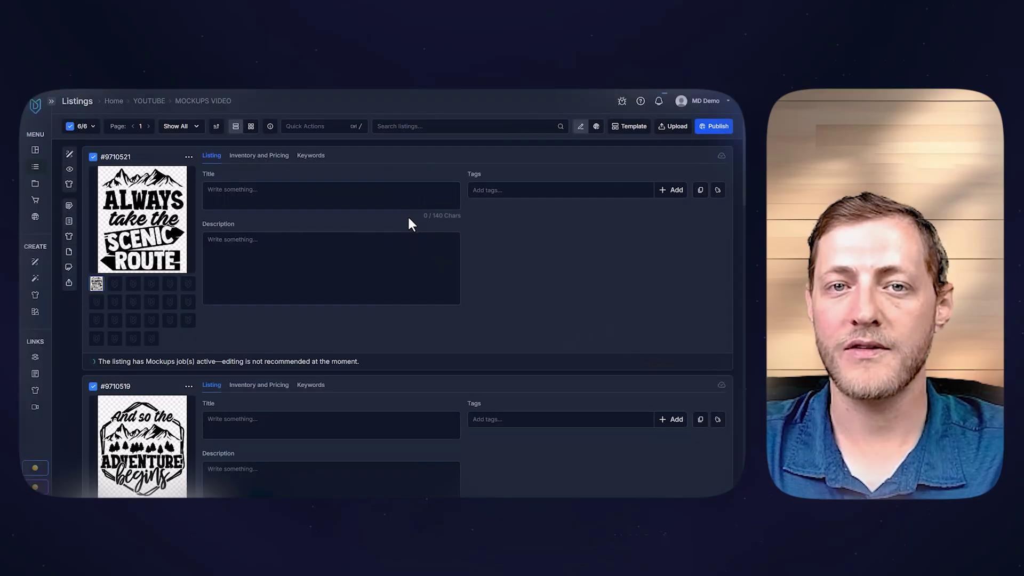
# Switch the listings to Grid View and scroll through the six cards' shirt, sticker and mug mockups
pyautogui.click(294, 244)
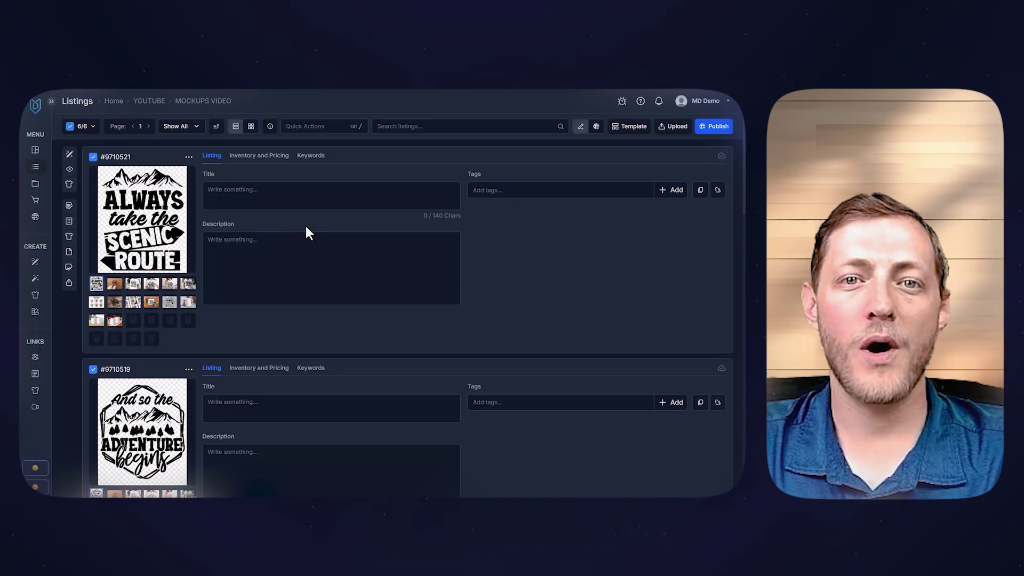
pyautogui.scroll(-5, 169, 272)
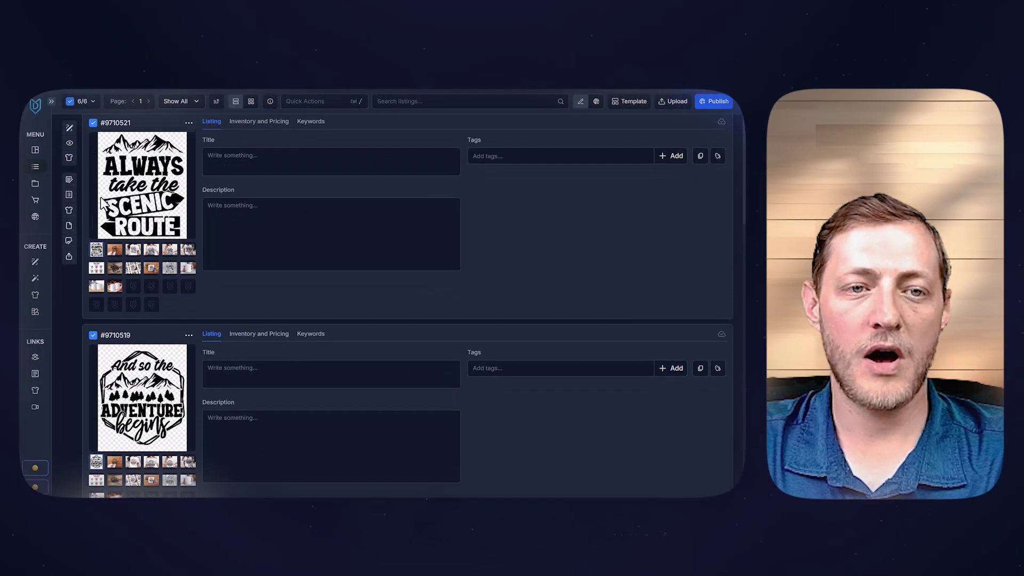
pyautogui.scroll(5, 233, 262)
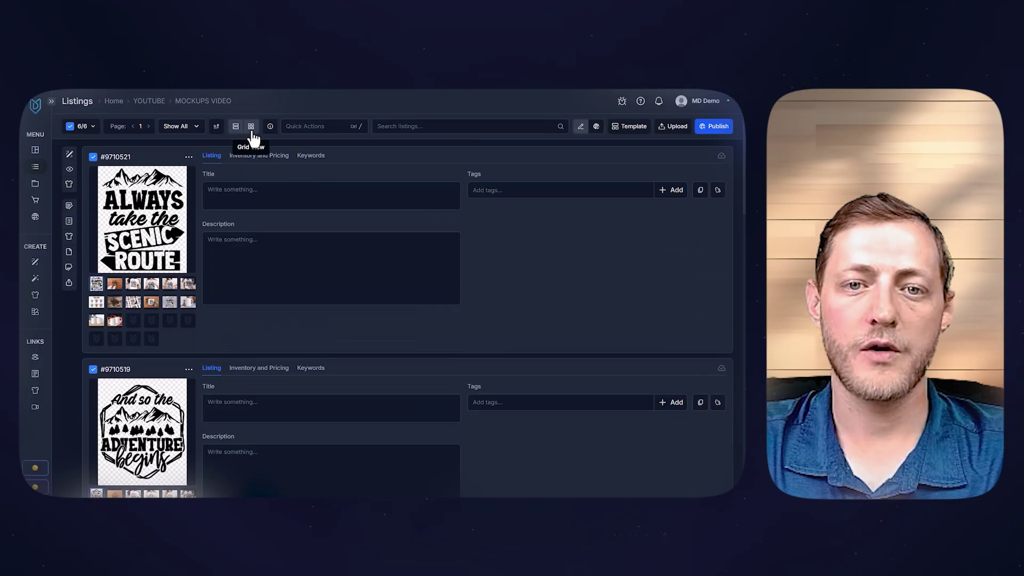
pyautogui.click(251, 128)
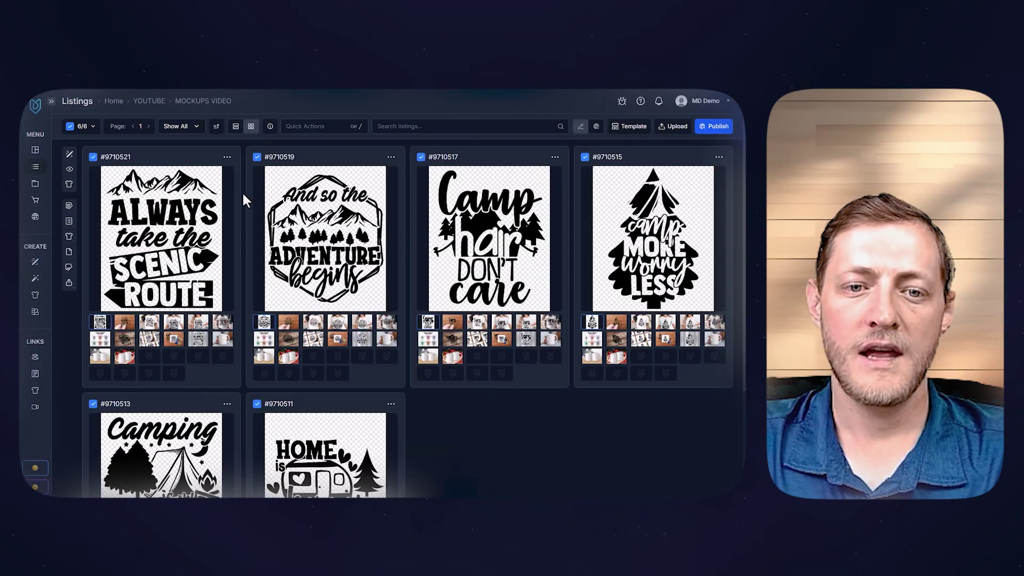
pyautogui.scroll(-3, 475, 243)
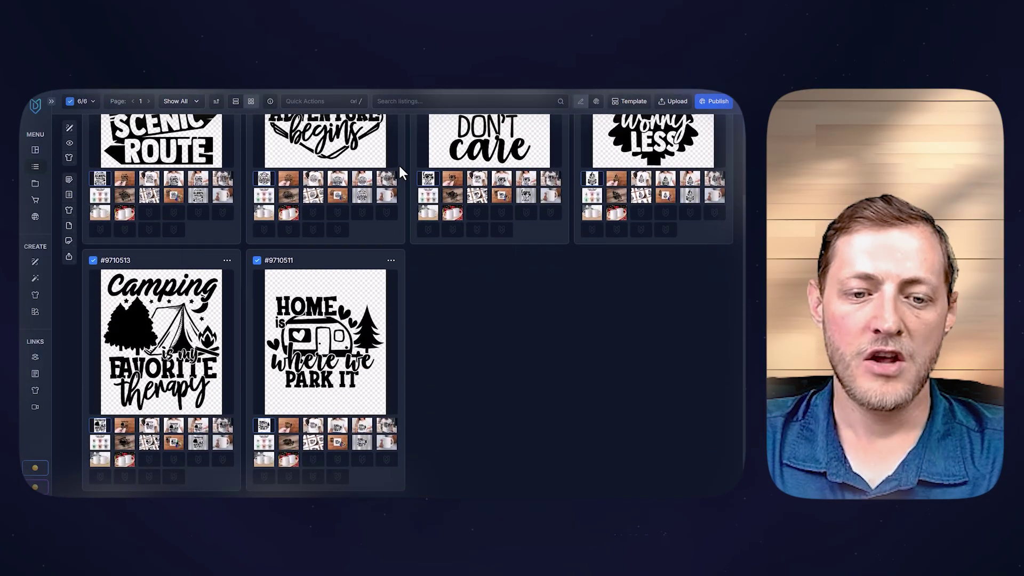
pyautogui.scroll(3, 297, 315)
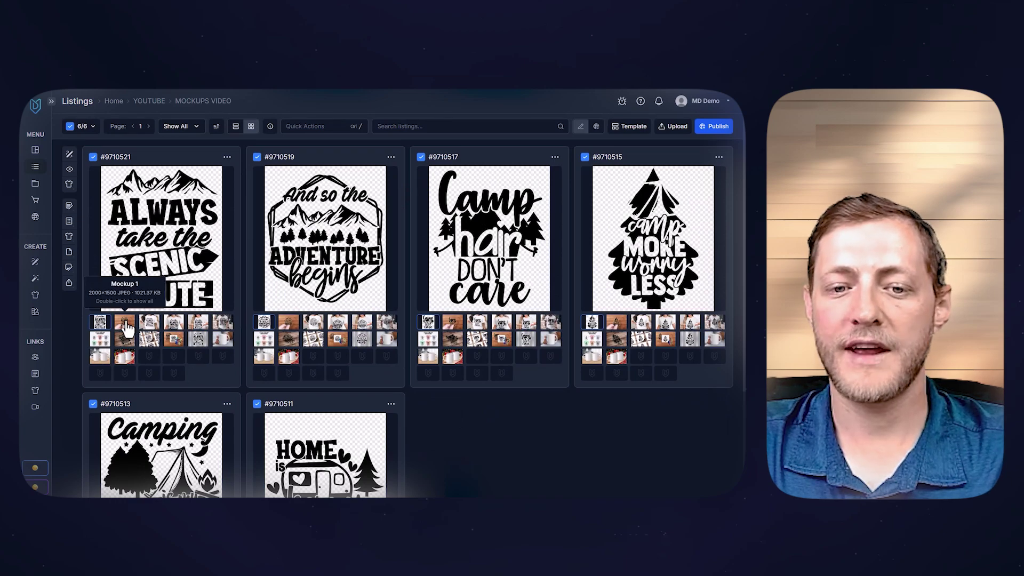
pyautogui.scroll(-1, 221, 413)
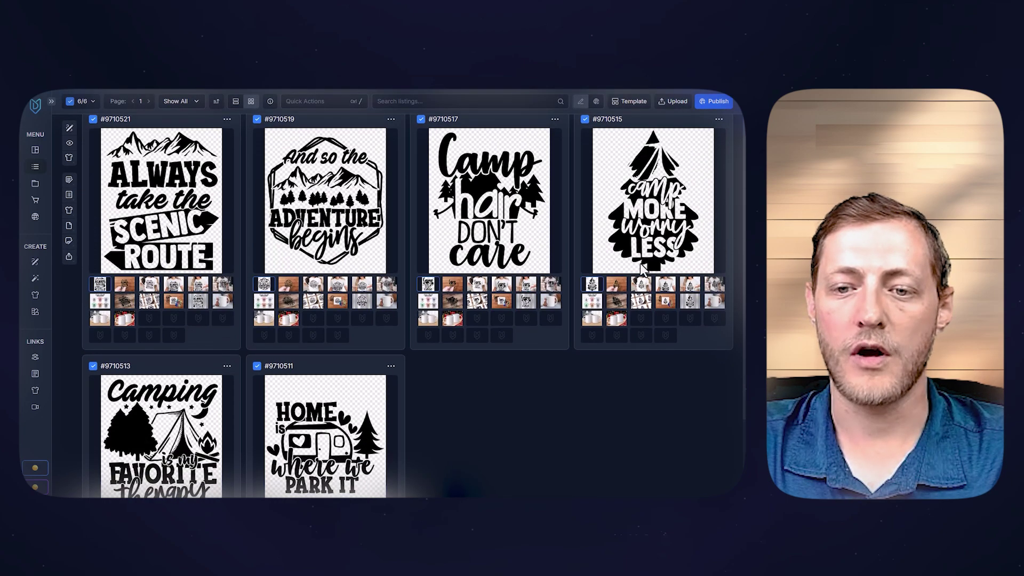
pyautogui.scroll(1, 260, 271)
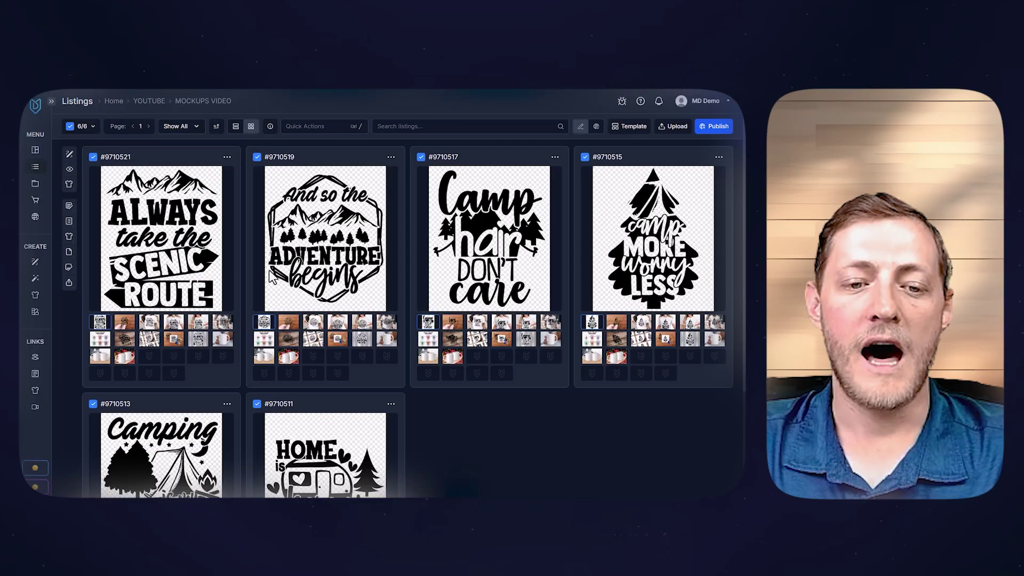
# Show the single-mug, two-mug and sticker mockups as the main preview on every listing
pyautogui.doubleClick(223, 338)
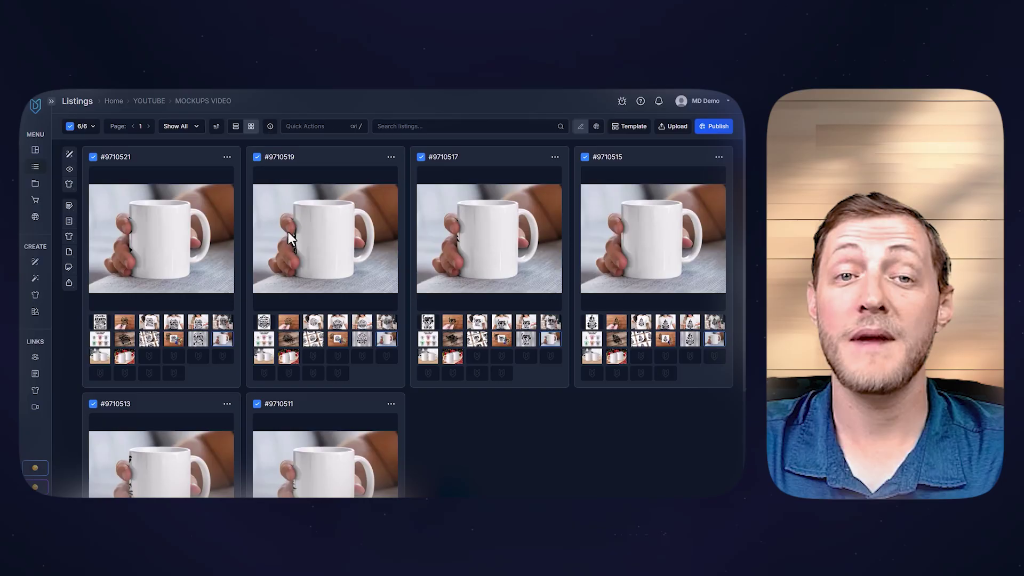
pyautogui.moveTo(265, 326)
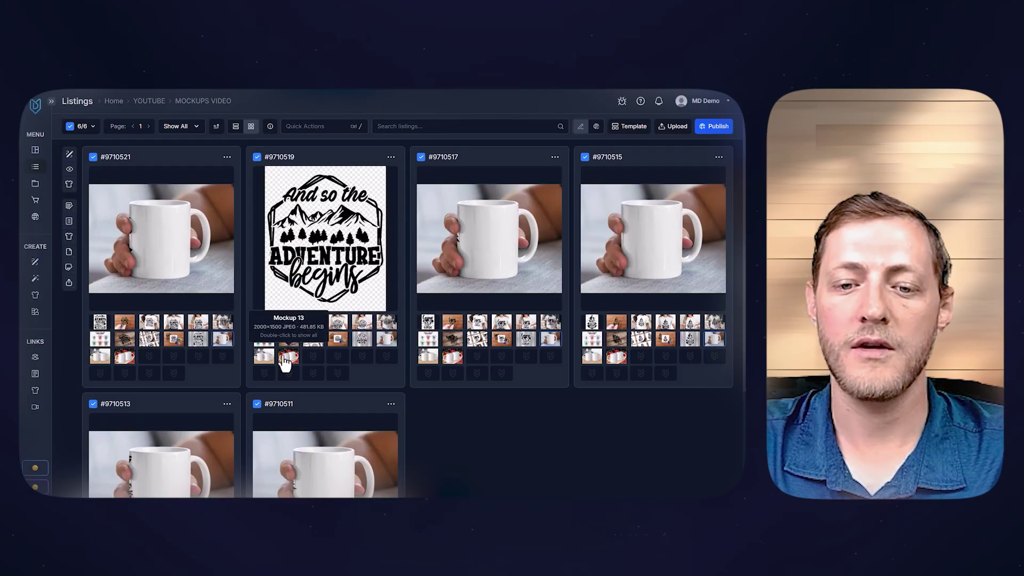
pyautogui.doubleClick(264, 355)
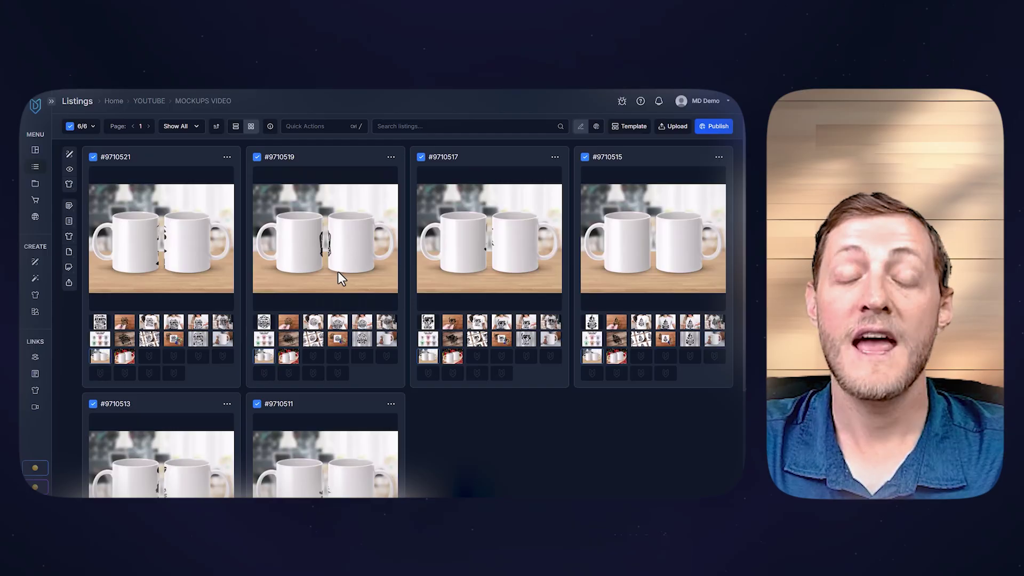
pyautogui.click(151, 328)
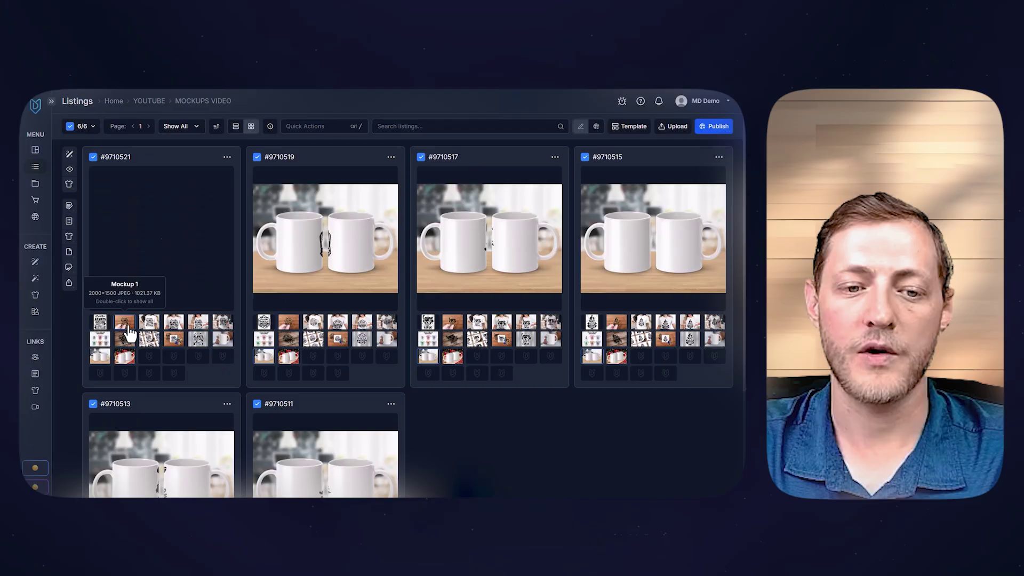
pyautogui.doubleClick(129, 327)
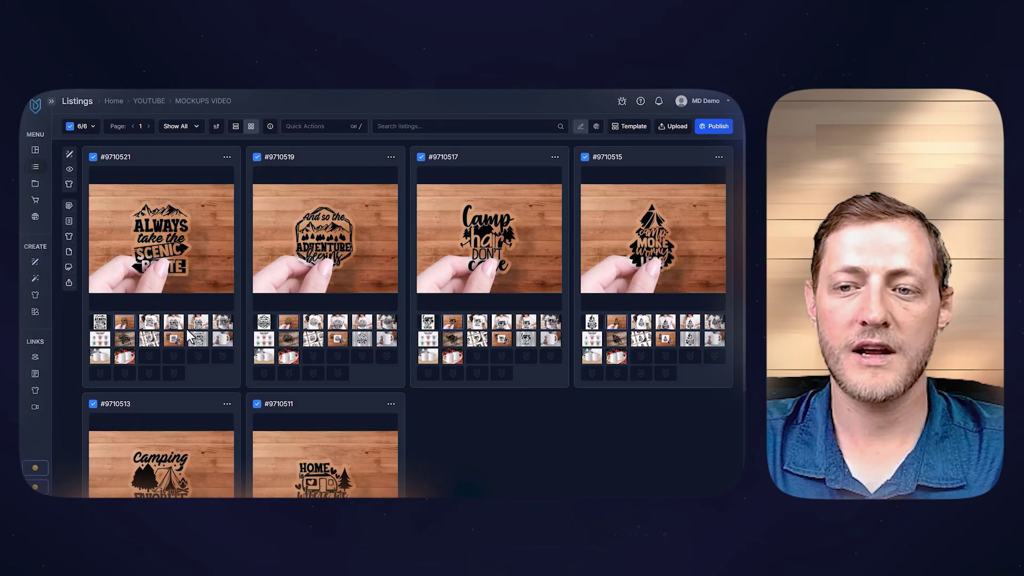
# Cycle every listing's main preview through both t-shirt, the colour chart and the coaster mockups
pyautogui.doubleClick(149, 322)
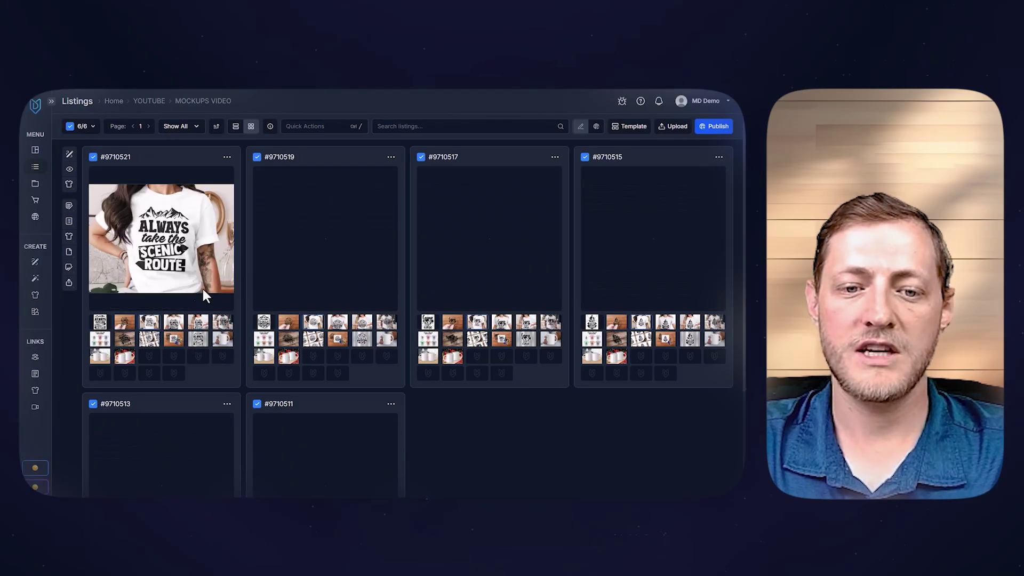
pyautogui.doubleClick(173, 322)
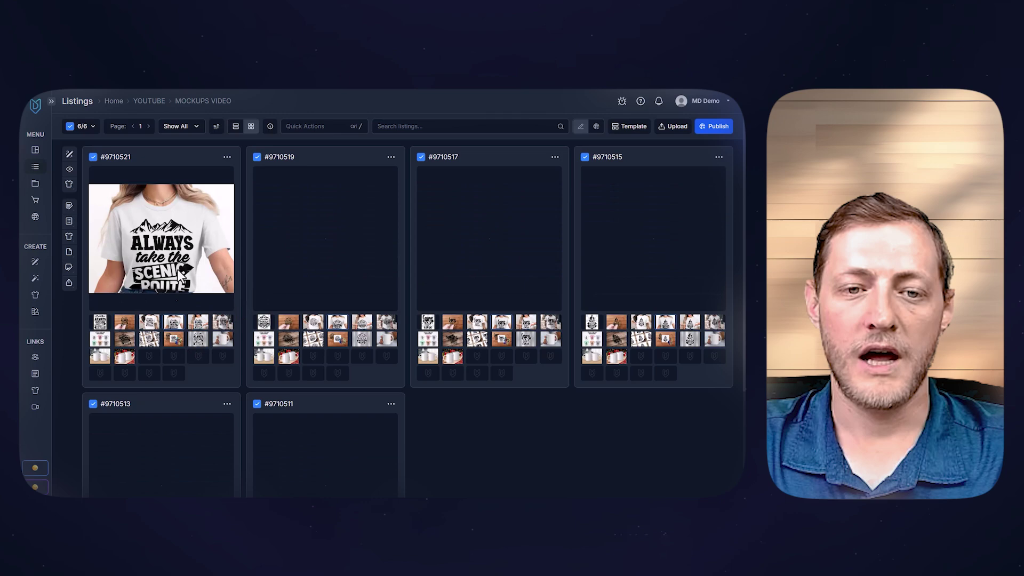
pyautogui.doubleClick(103, 343)
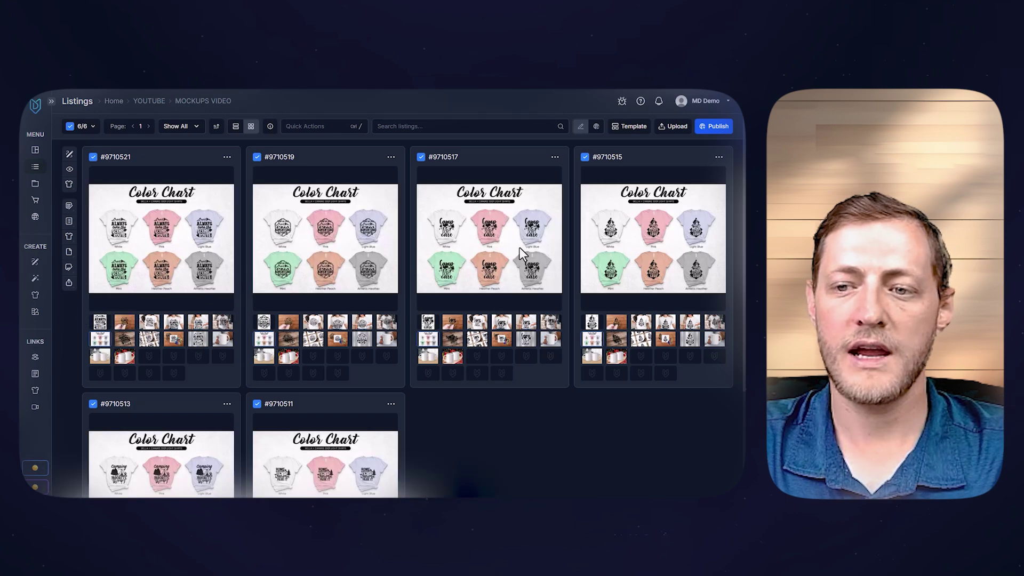
pyautogui.doubleClick(173, 338)
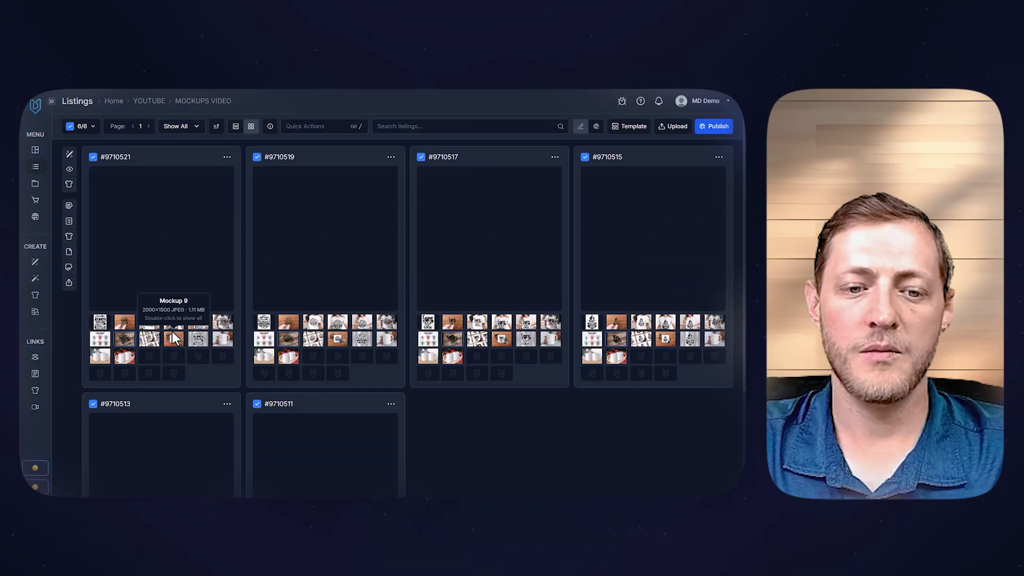
pyautogui.doubleClick(150, 339)
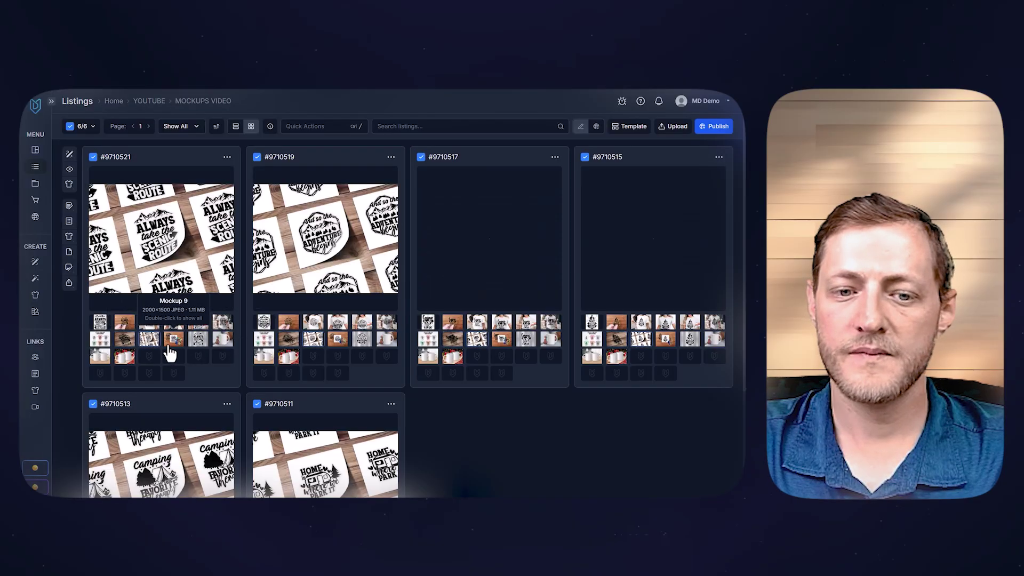
pyautogui.doubleClick(174, 345)
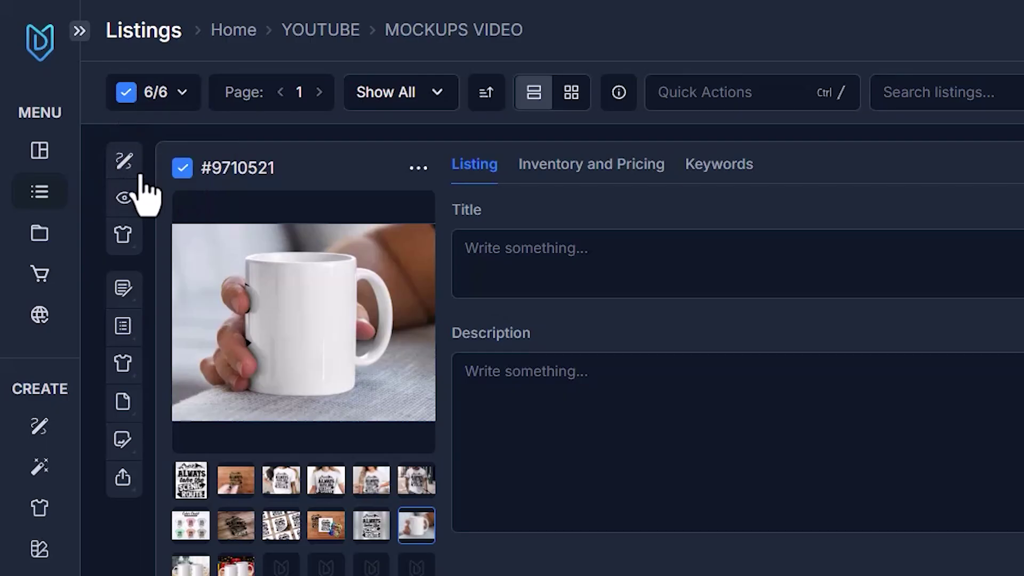
# Start a blank 2625×1050 White Mug 11oz SwiftPOD wrap-around canvas from the Mug templates
pyautogui.click(126, 176)
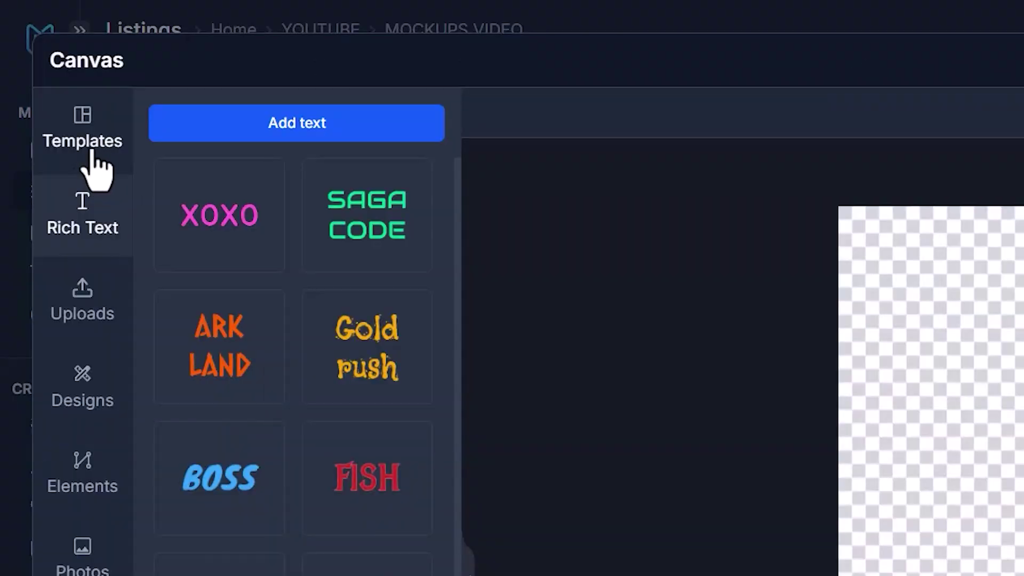
pyautogui.click(57, 150)
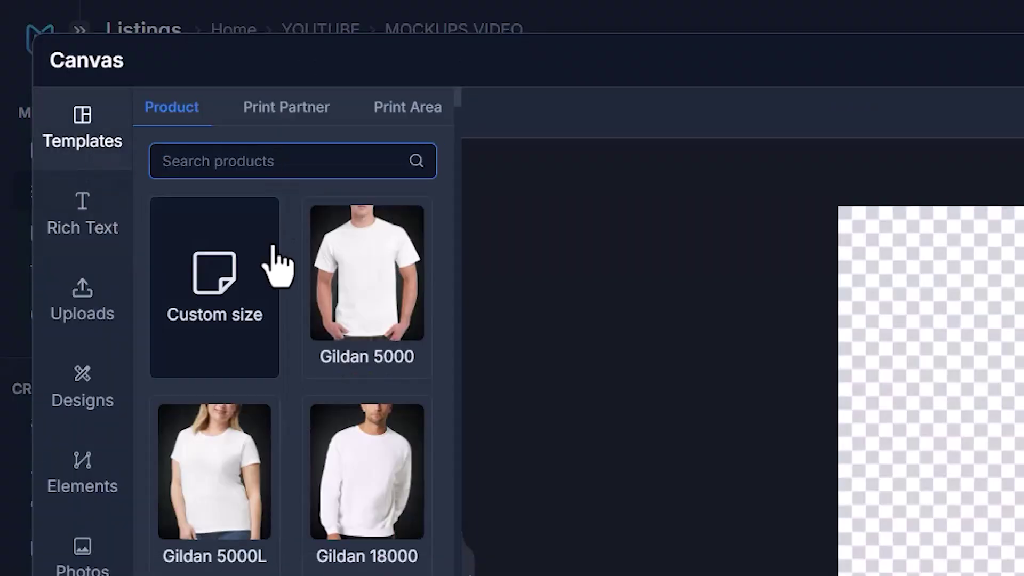
pyautogui.click(207, 151)
pyautogui.write('Mug')
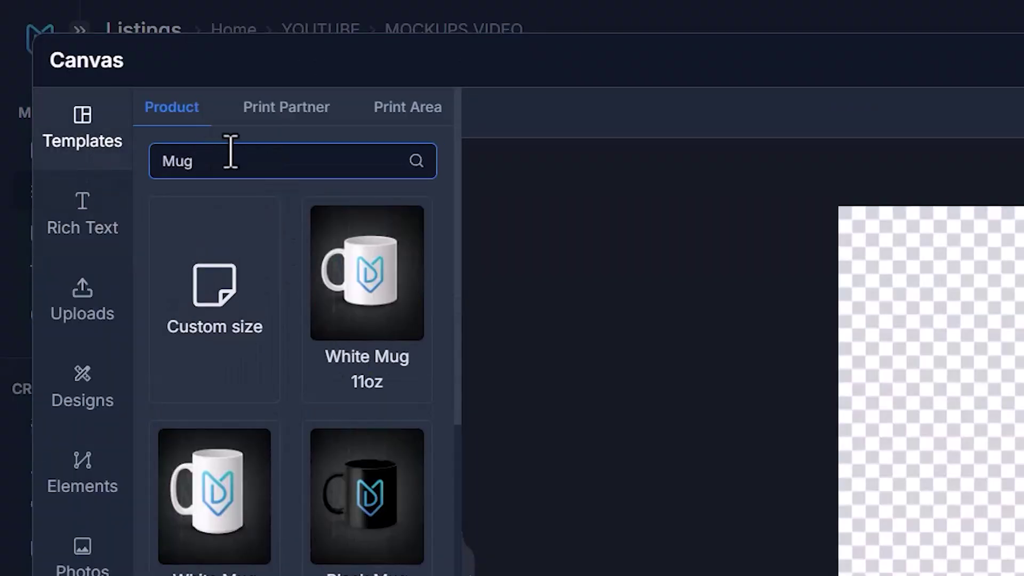
pyautogui.click(367, 392)
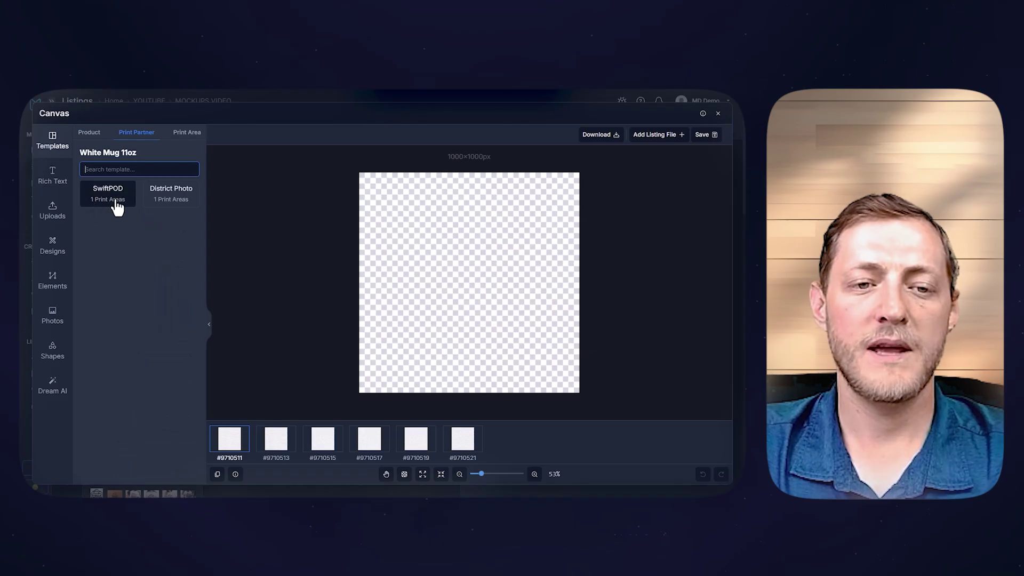
pyautogui.click(116, 206)
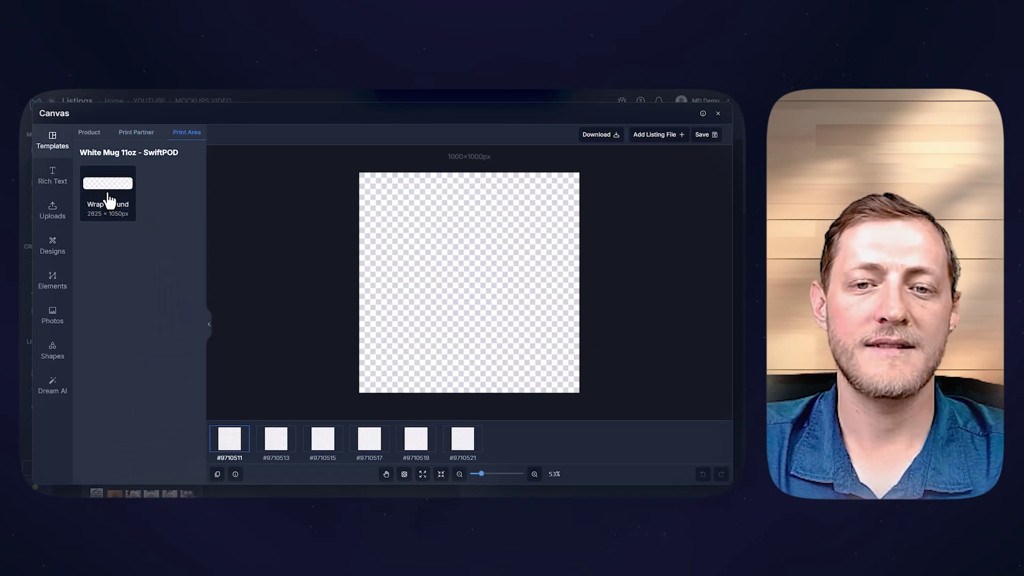
pyautogui.click(110, 200)
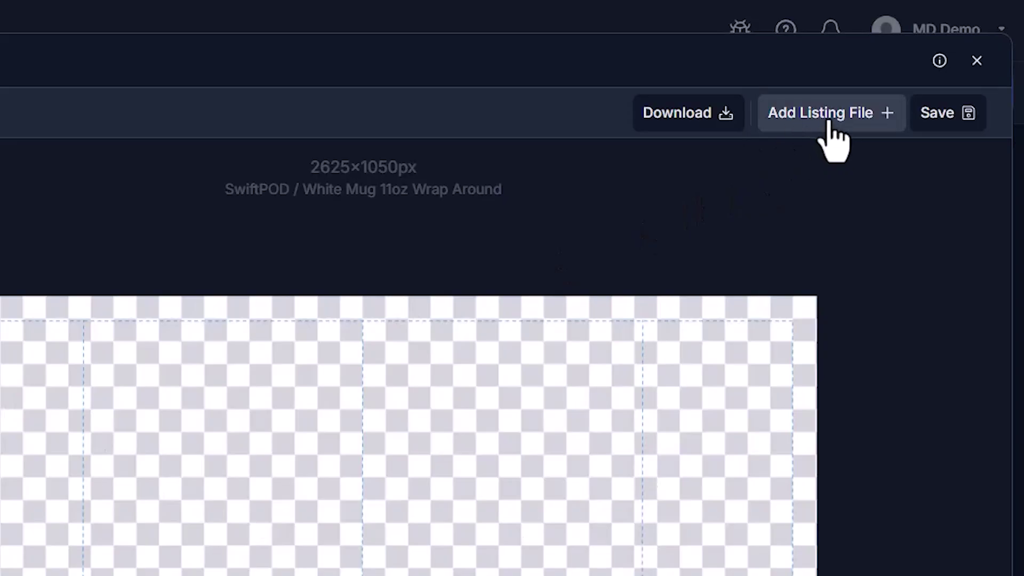
pyautogui.click(822, 123)
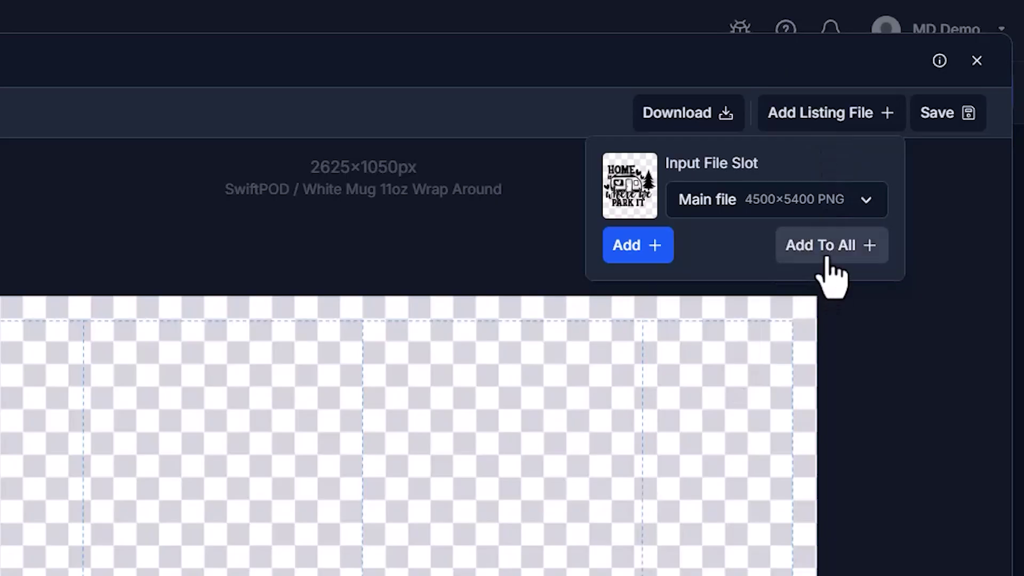
# Place each listing's main file on the mug canvas and switch to the camper design
pyautogui.click(830, 245)
pyautogui.click(329, 290)
pyautogui.click(322, 440)
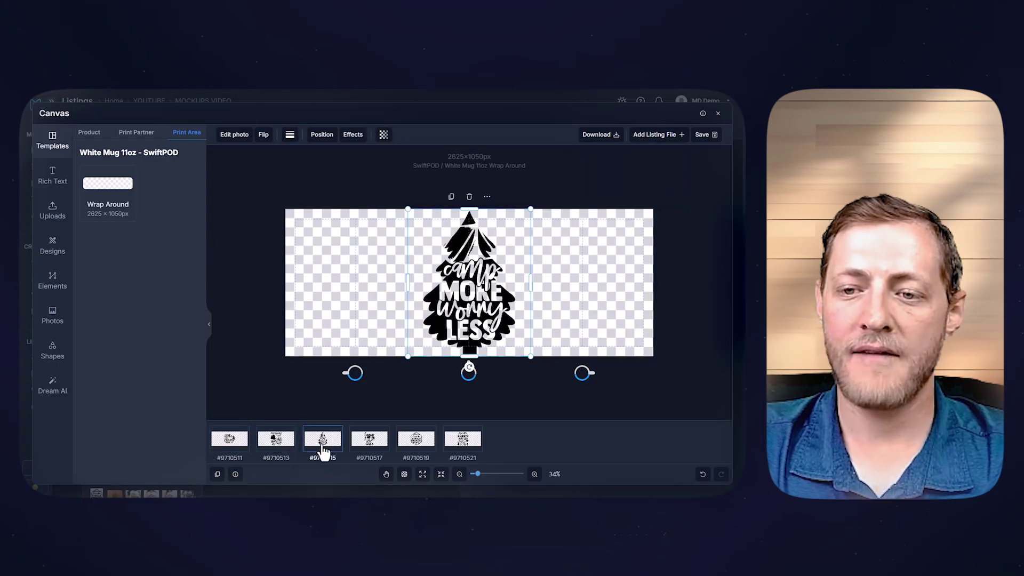
pyautogui.click(370, 438)
pyautogui.click(416, 439)
pyautogui.click(463, 438)
pyautogui.click(229, 438)
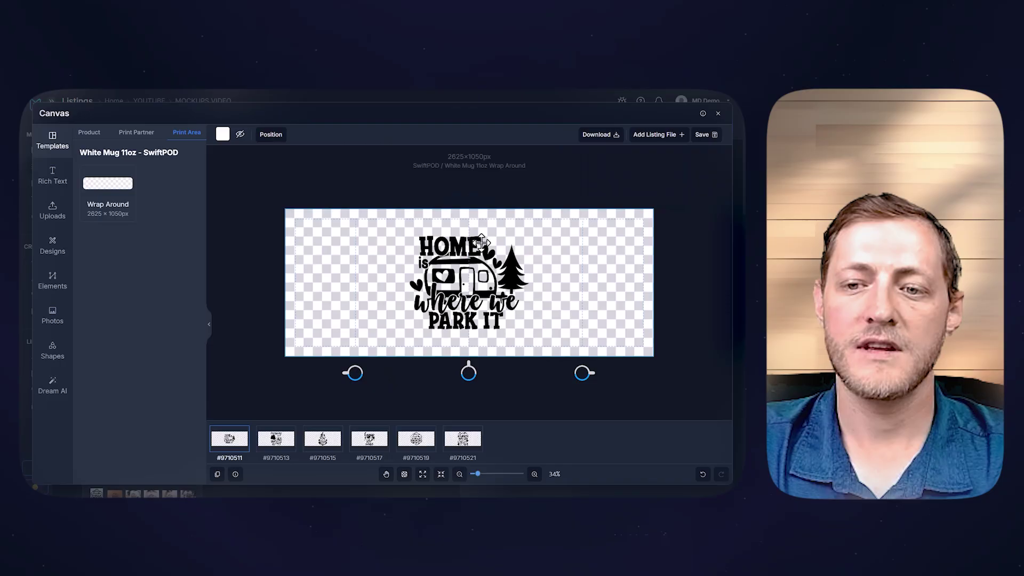
# Move and shrink the camper design on the mug wrap, then duplicate it for the other side
pyautogui.moveTo(473, 273); pyautogui.dragTo(361, 270)
pyautogui.moveTo(419, 210); pyautogui.dragTo(392, 241)
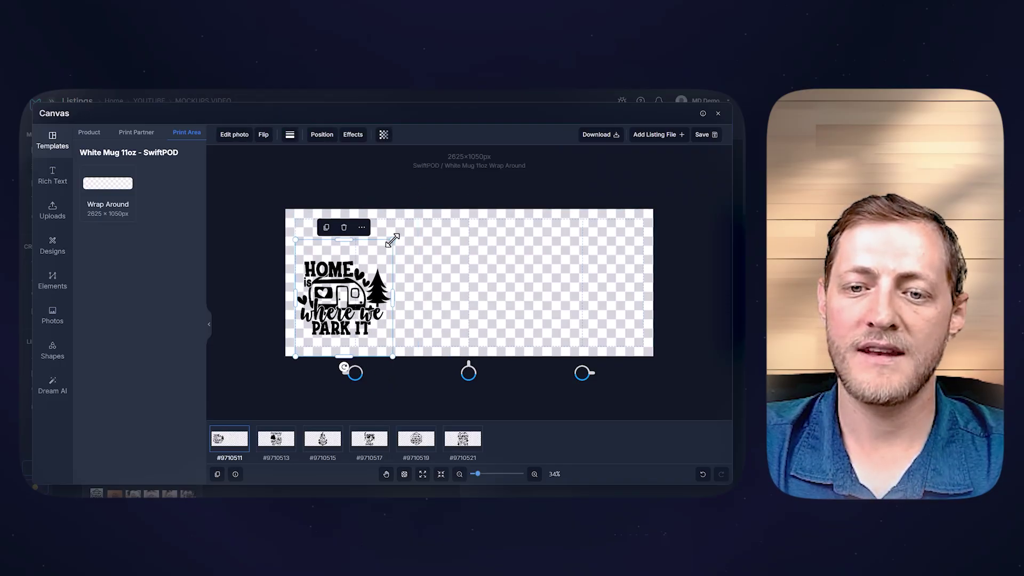
pyautogui.moveTo(359, 277); pyautogui.dragTo(581, 275)
pyautogui.hotkey('ctrl', 'd')
# Sync the left camper design's placement to all six designs and check each mug wrap
pyautogui.click(275, 439)
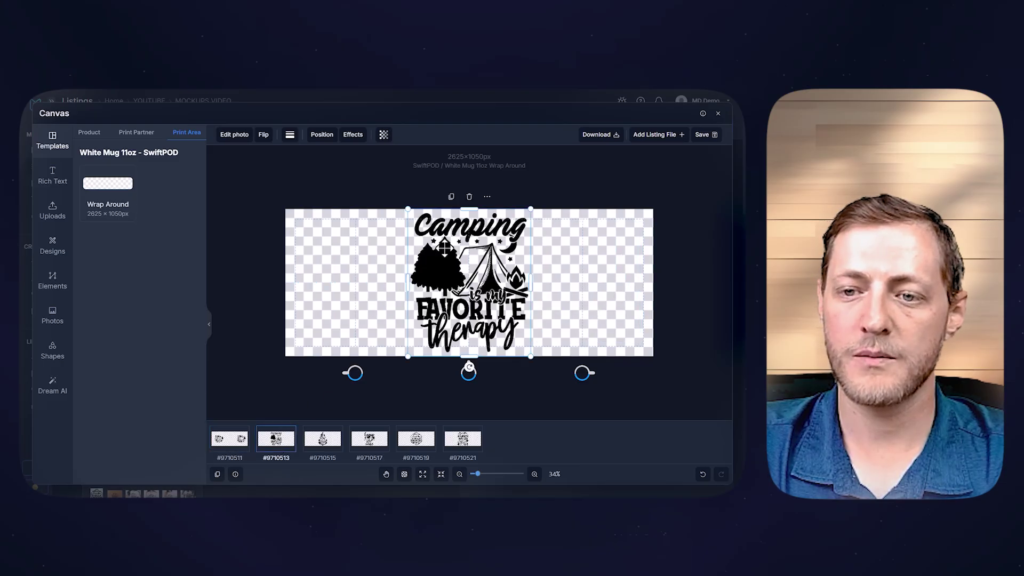
pyautogui.click(237, 448)
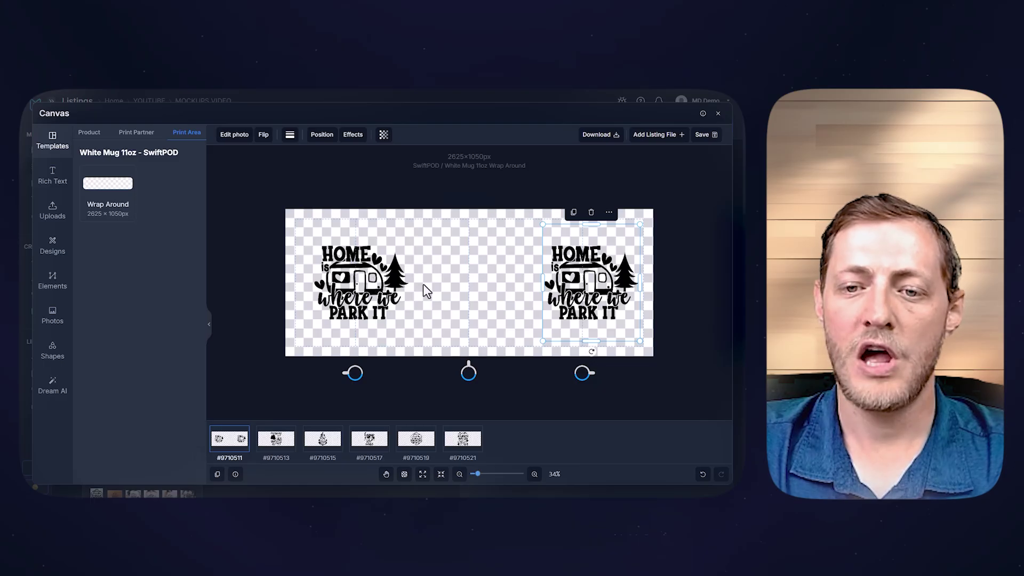
pyautogui.click(343, 268)
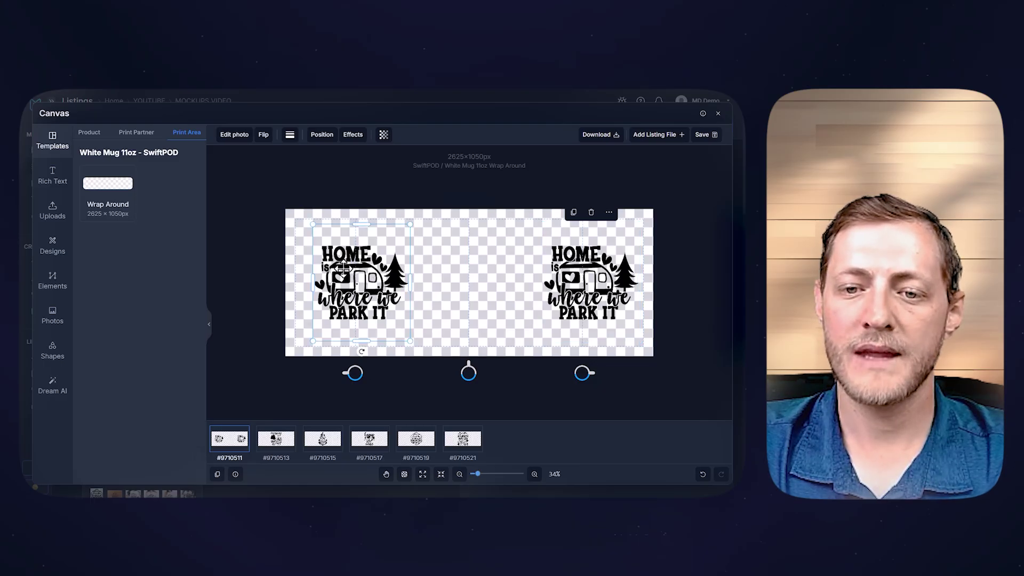
pyautogui.rightClick(344, 267)
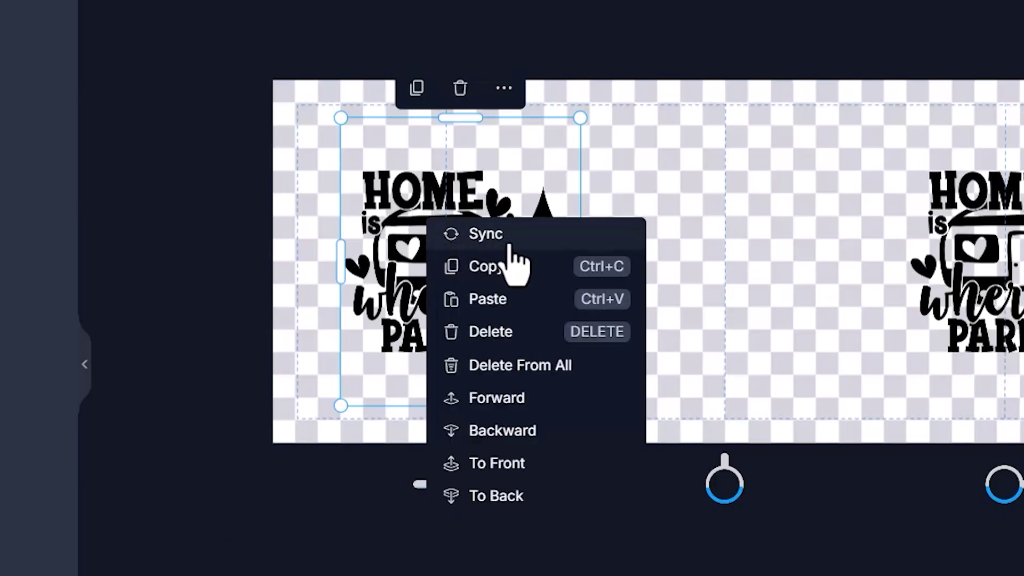
pyautogui.click(511, 247)
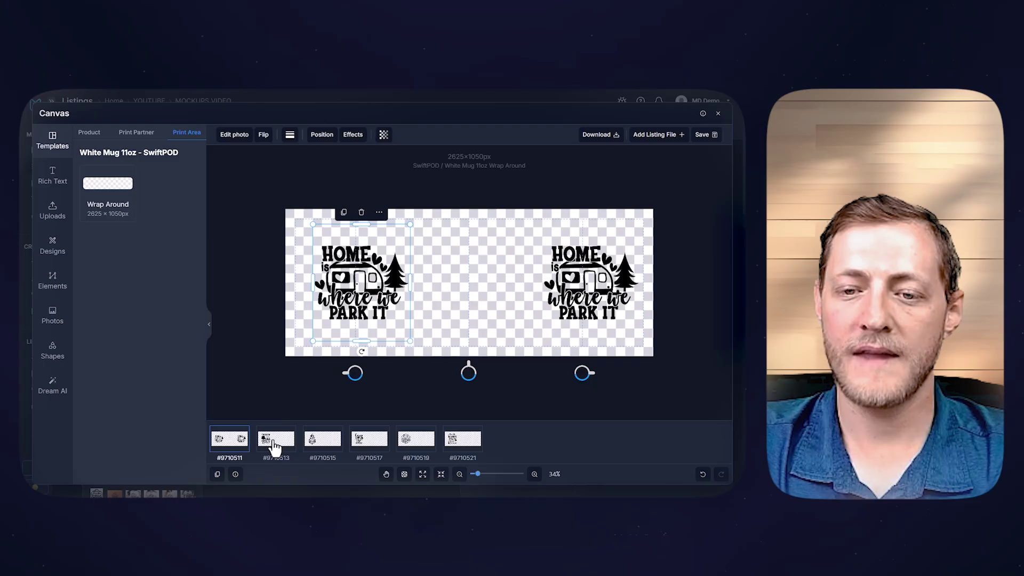
pyautogui.click(273, 443)
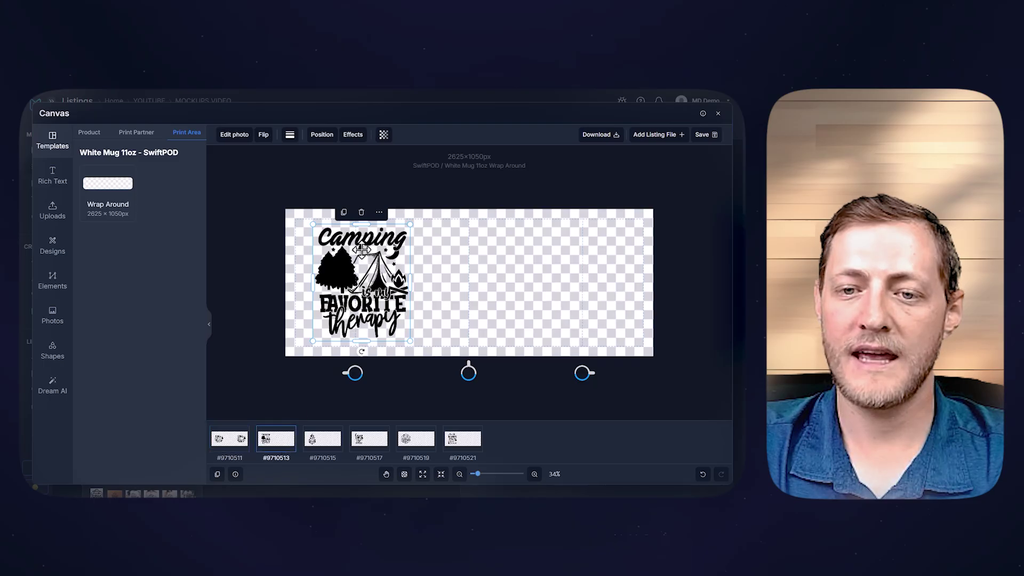
pyautogui.click(330, 447)
pyautogui.click(376, 446)
pyautogui.click(422, 445)
pyautogui.click(460, 443)
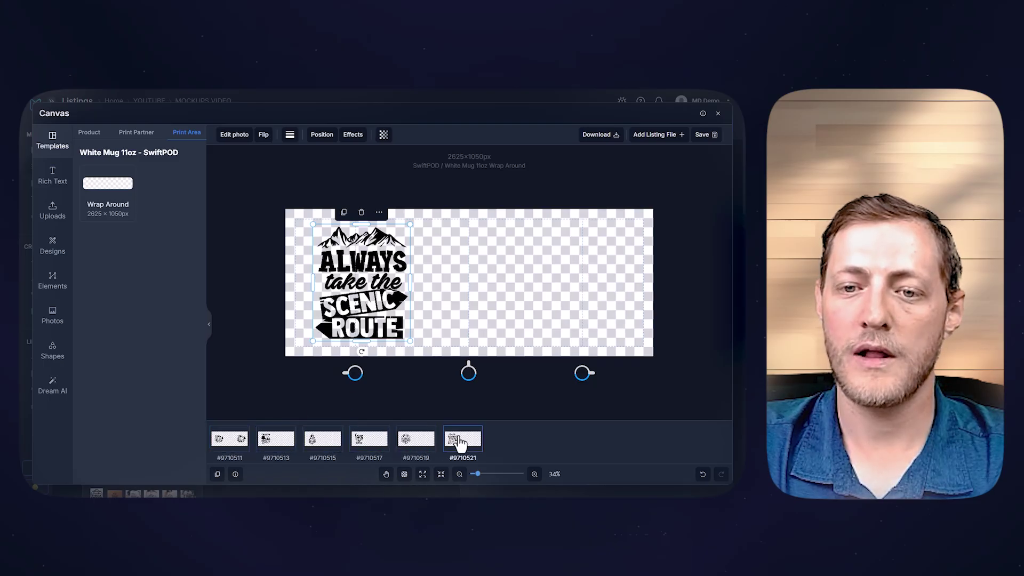
pyautogui.click(225, 445)
# Sync the right-side copy's placement to all designs and spot-check the two-sided layouts
pyautogui.click(581, 273)
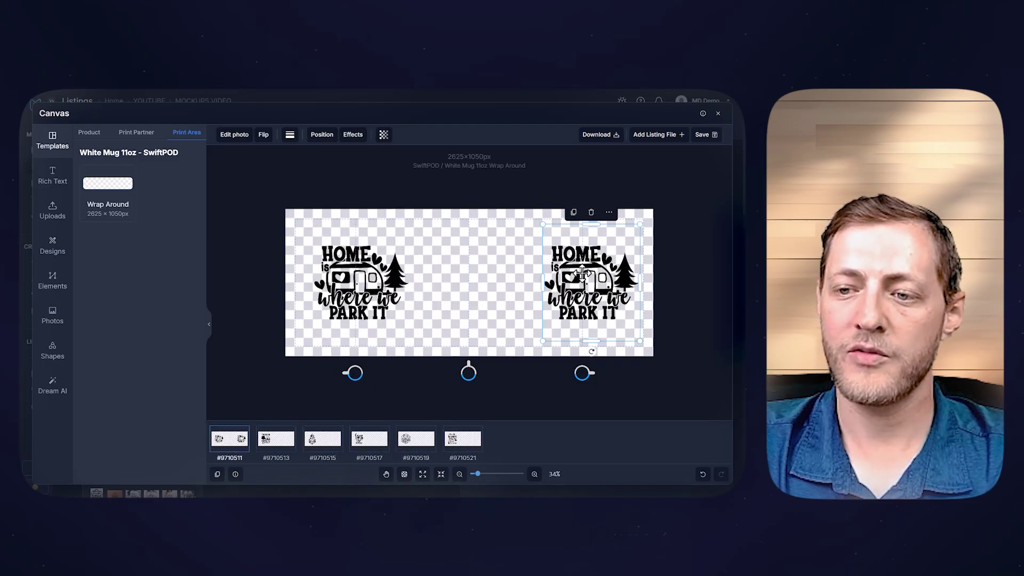
pyautogui.rightClick(582, 273)
pyautogui.click(621, 282)
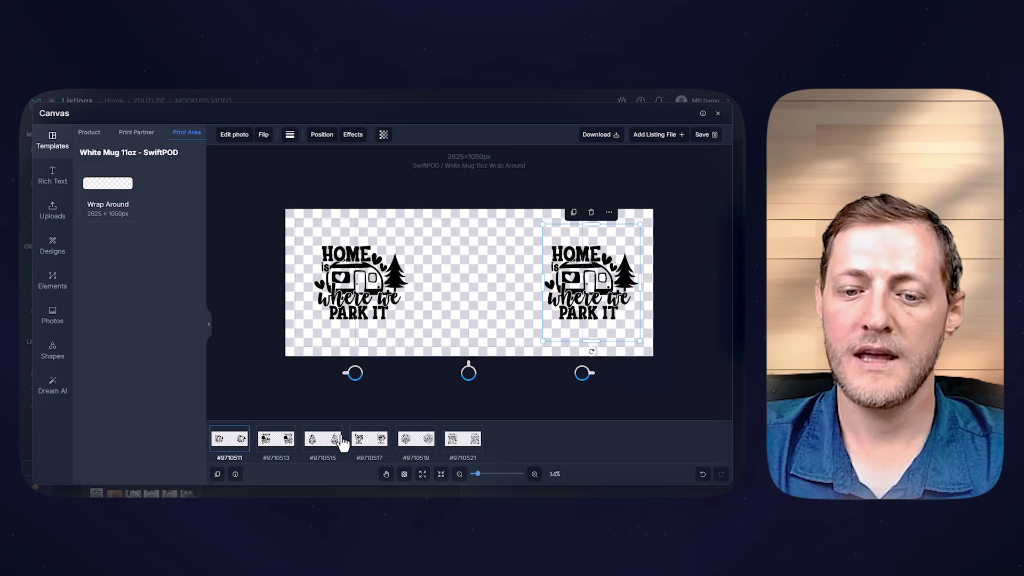
pyautogui.click(275, 449)
pyautogui.click(331, 450)
pyautogui.click(368, 443)
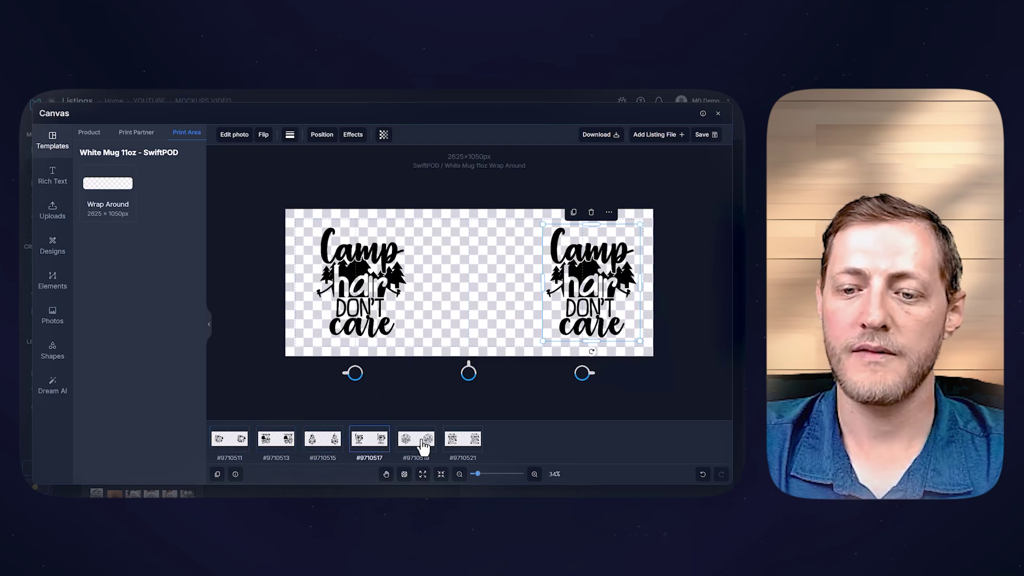
# Save the two-sided mug wraps as PNGs into the Mockup 20 output slot
pyautogui.click(458, 442)
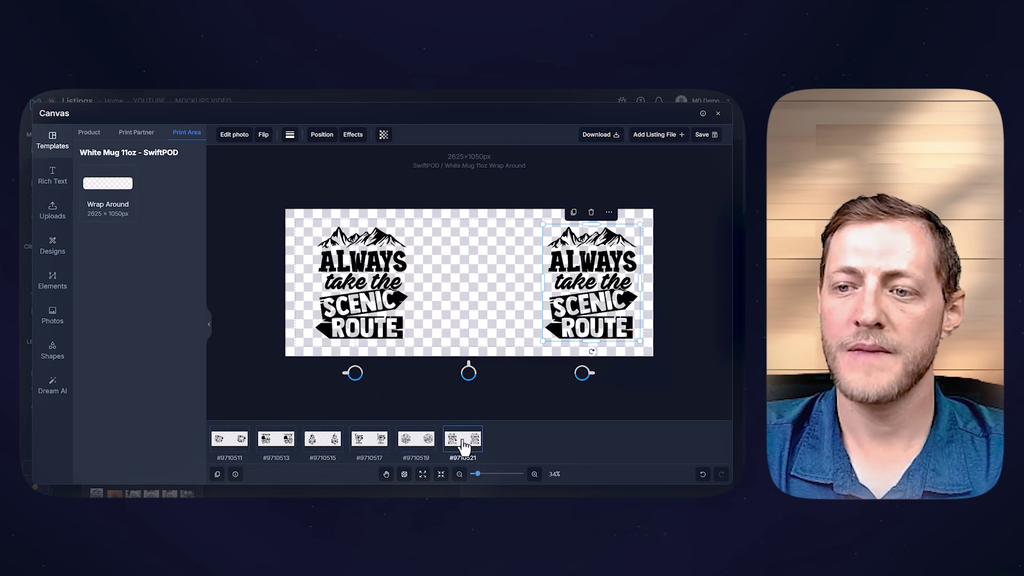
pyautogui.click(219, 444)
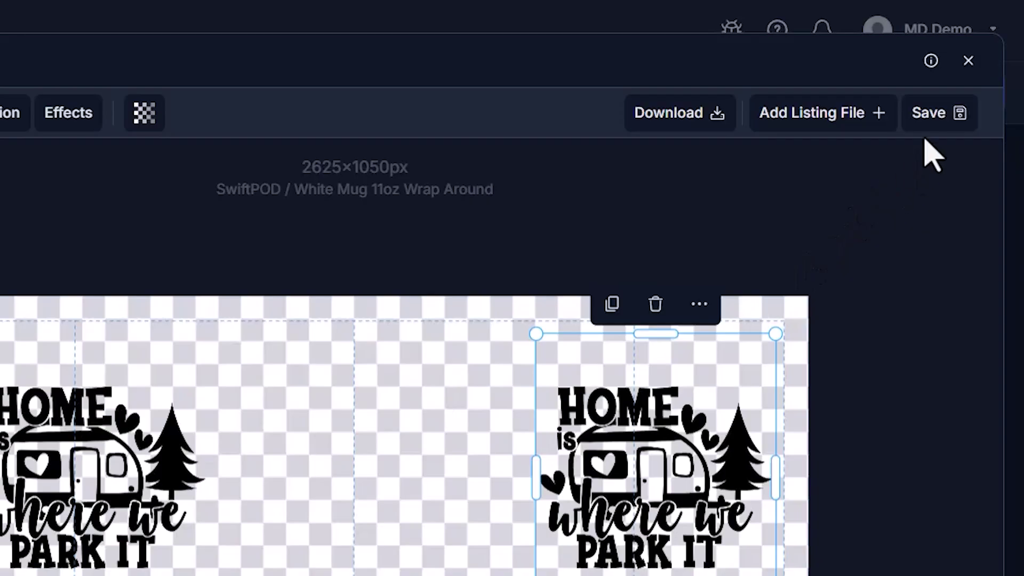
pyautogui.click(704, 136)
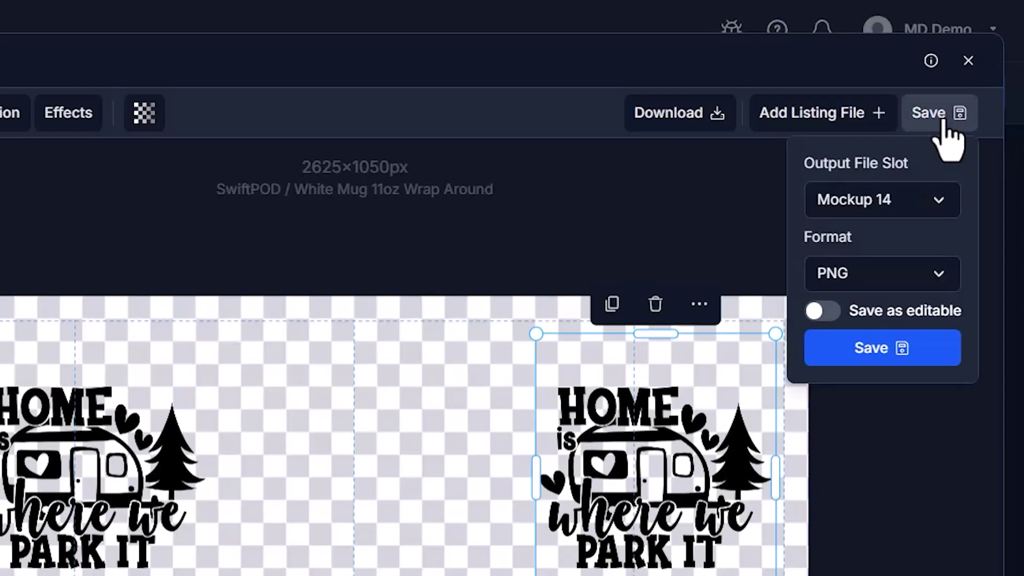
pyautogui.click(895, 211)
pyautogui.scroll(-2, 816, 453)
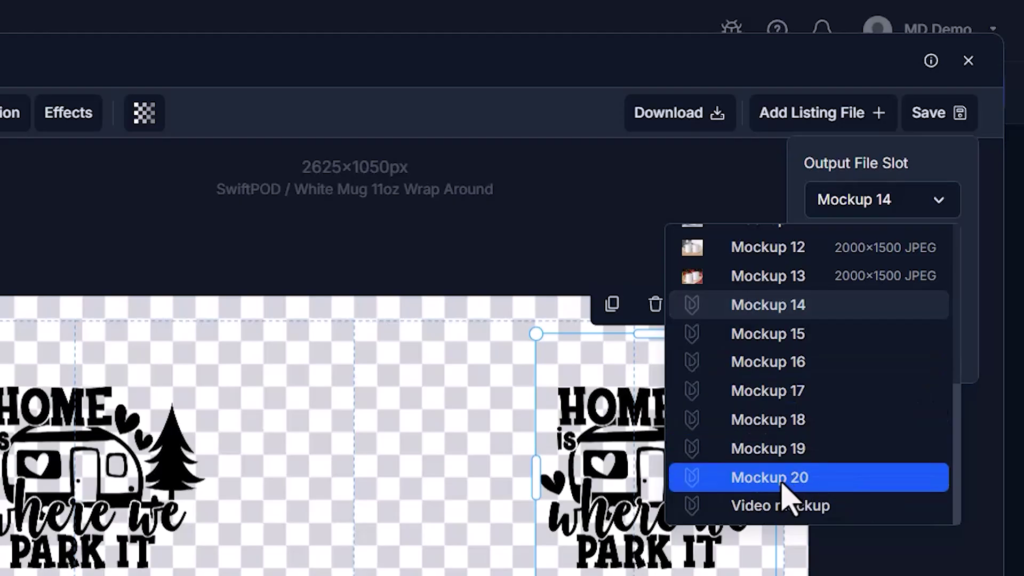
pyautogui.click(794, 483)
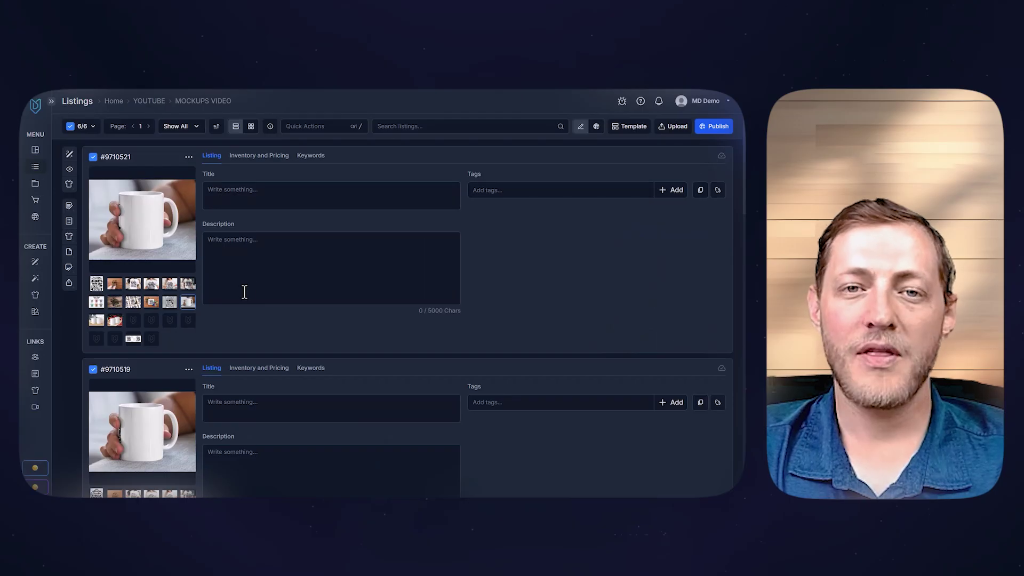
# Make Mockup 20 the listing image and browse all six listings in Grid View
pyautogui.click(133, 339)
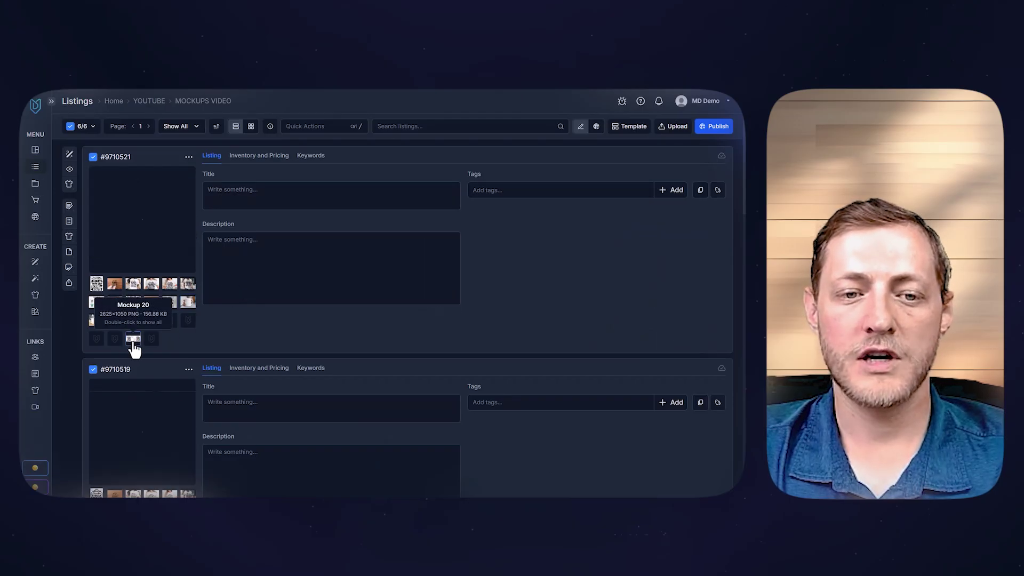
pyautogui.click(251, 127)
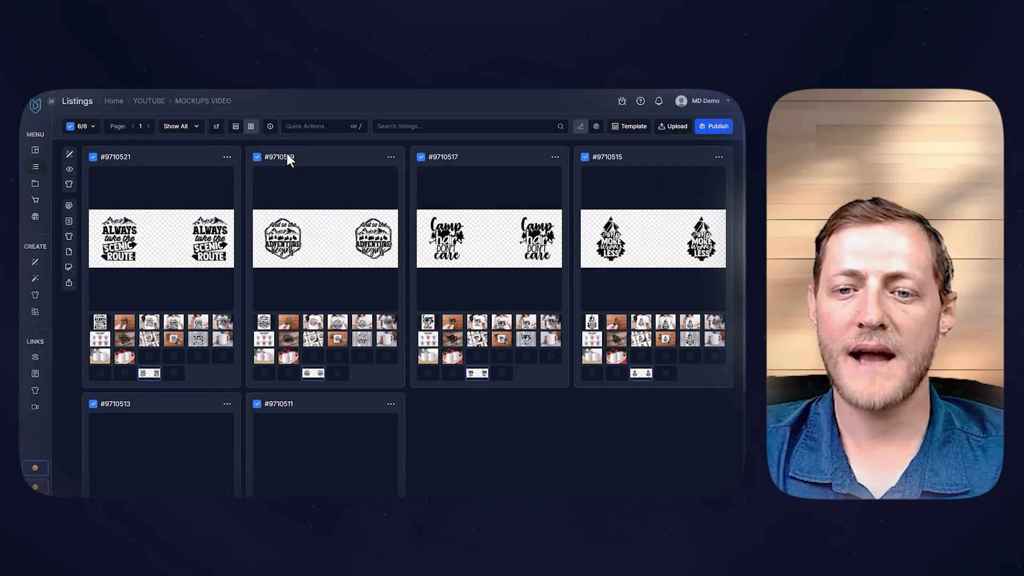
pyautogui.scroll(-2, 642, 249)
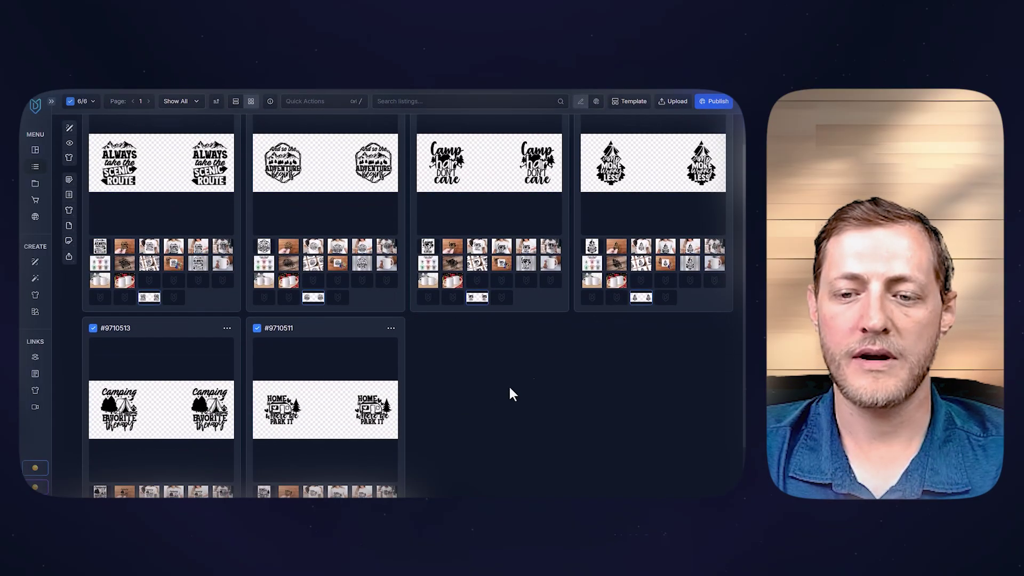
pyautogui.scroll(2, 314, 233)
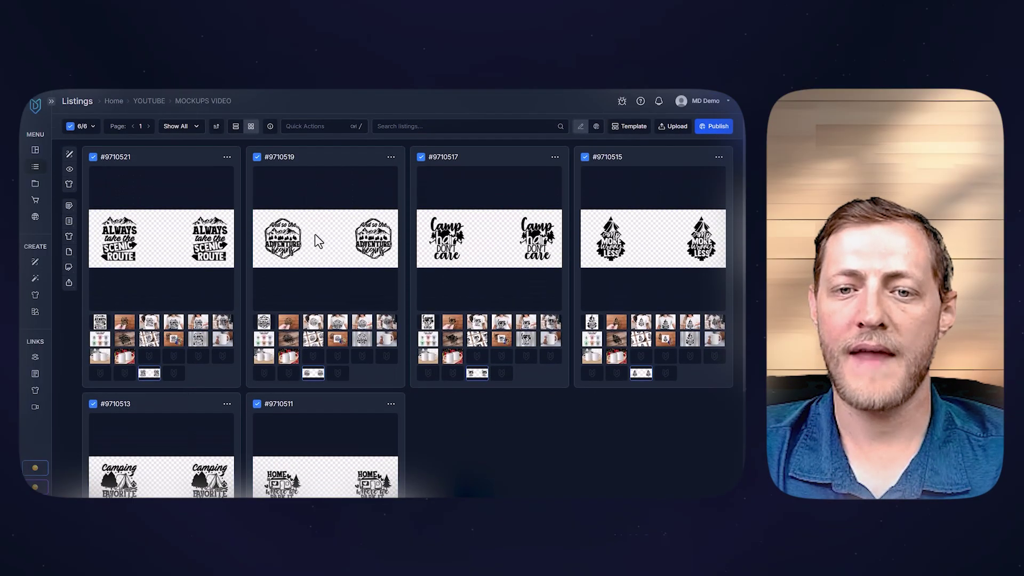
# In the mockup generator, filter Drinkware mockups by 'Mug' and multi-select the 11oz white mug
pyautogui.click(235, 127)
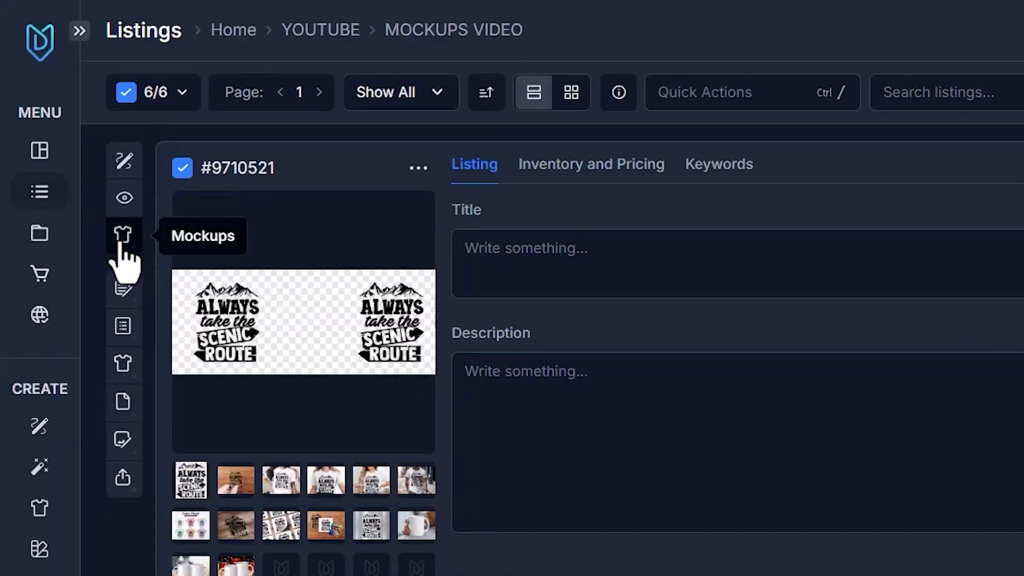
pyautogui.click(122, 234)
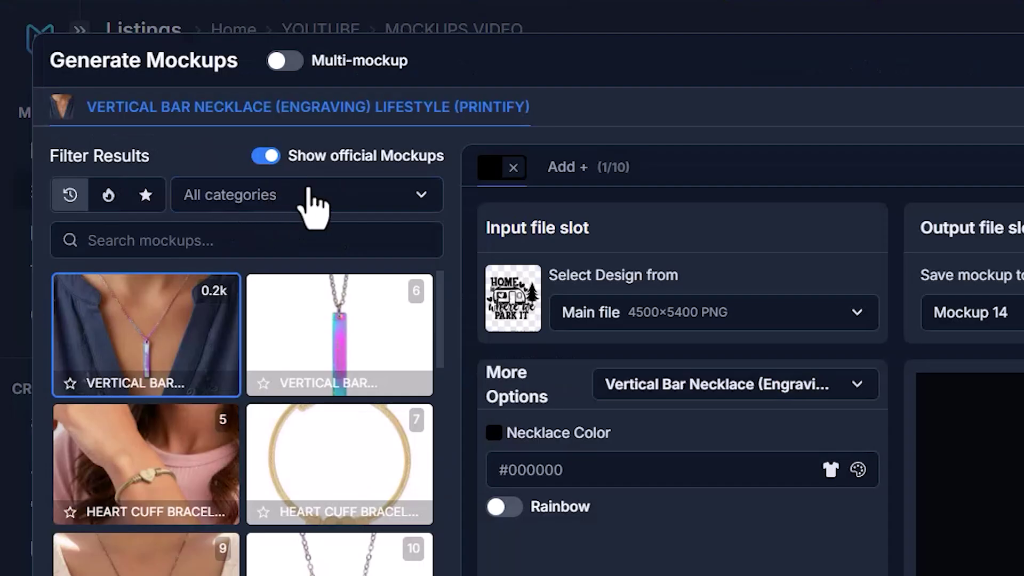
pyautogui.click(142, 170)
pyautogui.click(115, 221)
pyautogui.click(193, 241)
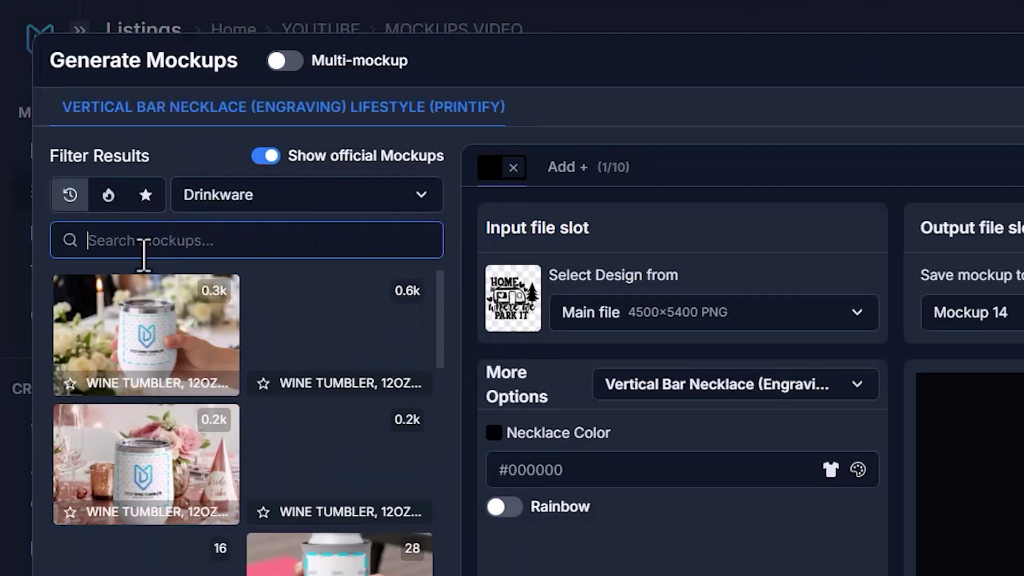
pyautogui.write('Mug')
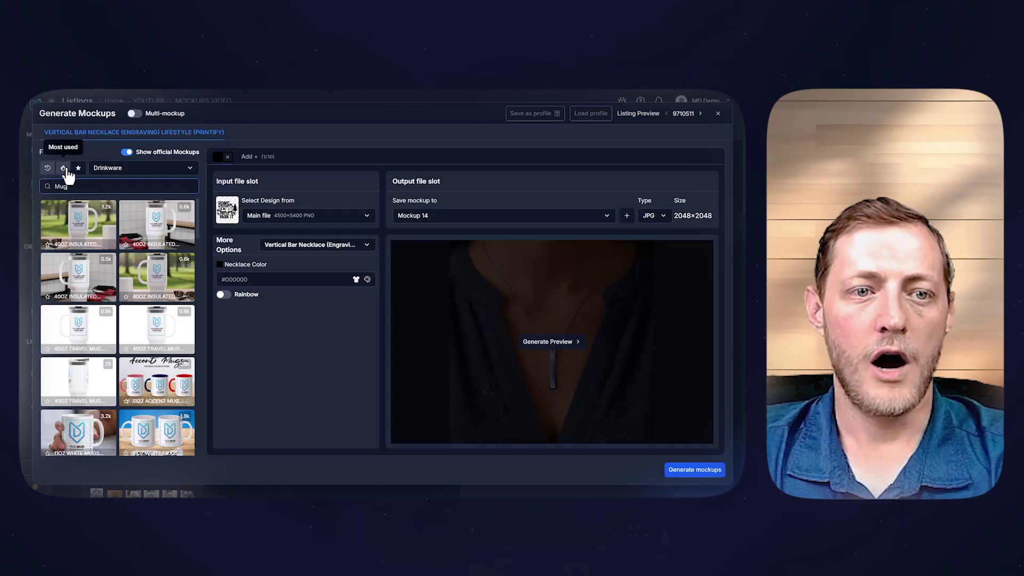
pyautogui.click(108, 194)
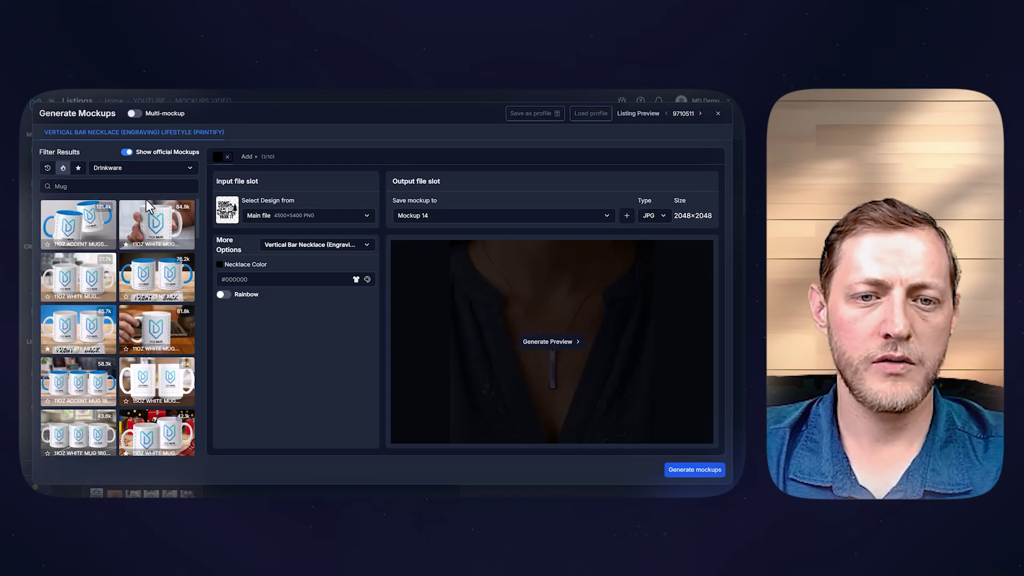
pyautogui.click(134, 113)
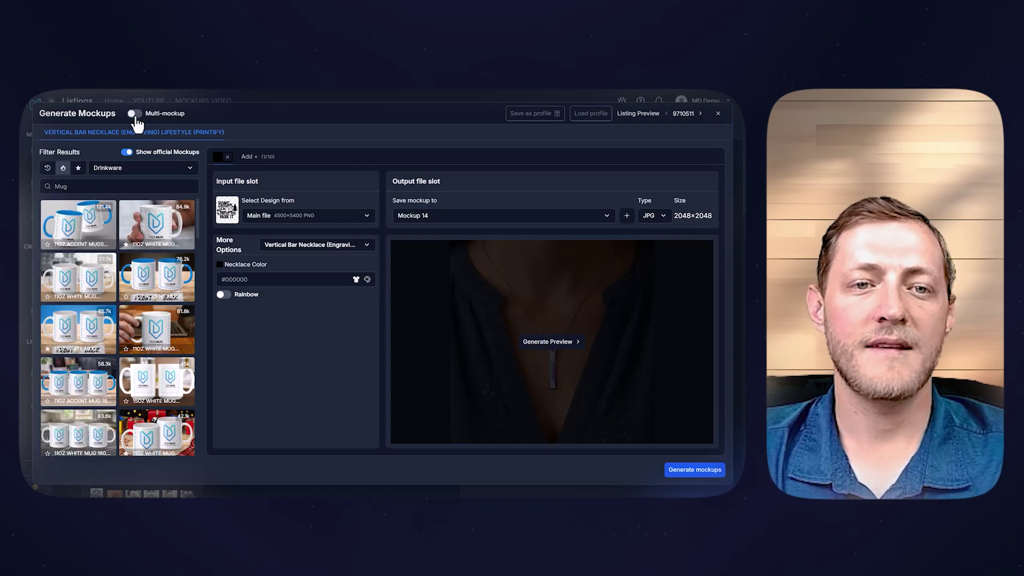
pyautogui.click(126, 208)
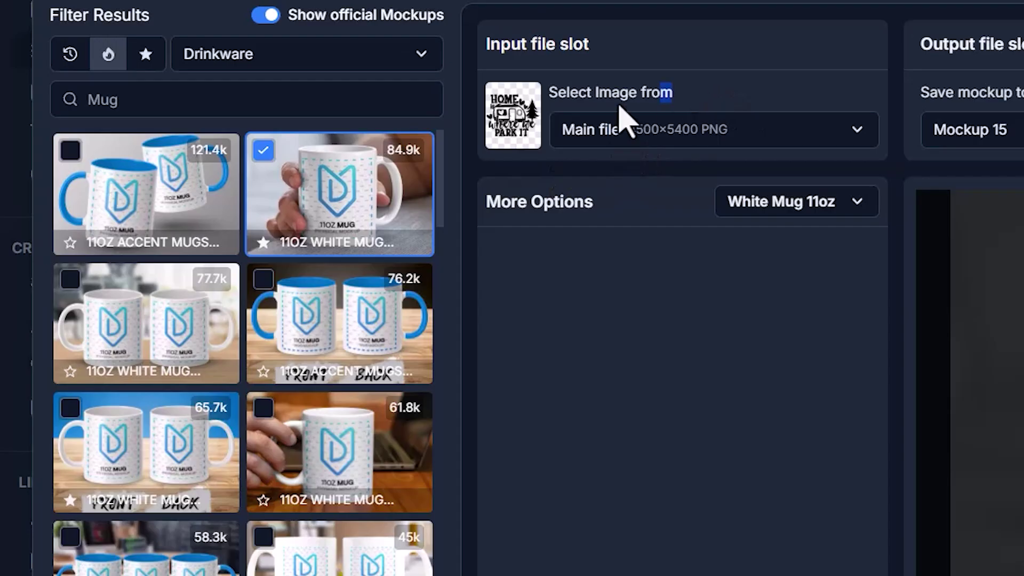
# Set the white mug mockup's input to Mockup 20 and its output to Mockup 11
pyautogui.moveTo(618, 106); pyautogui.dragTo(533, 87)
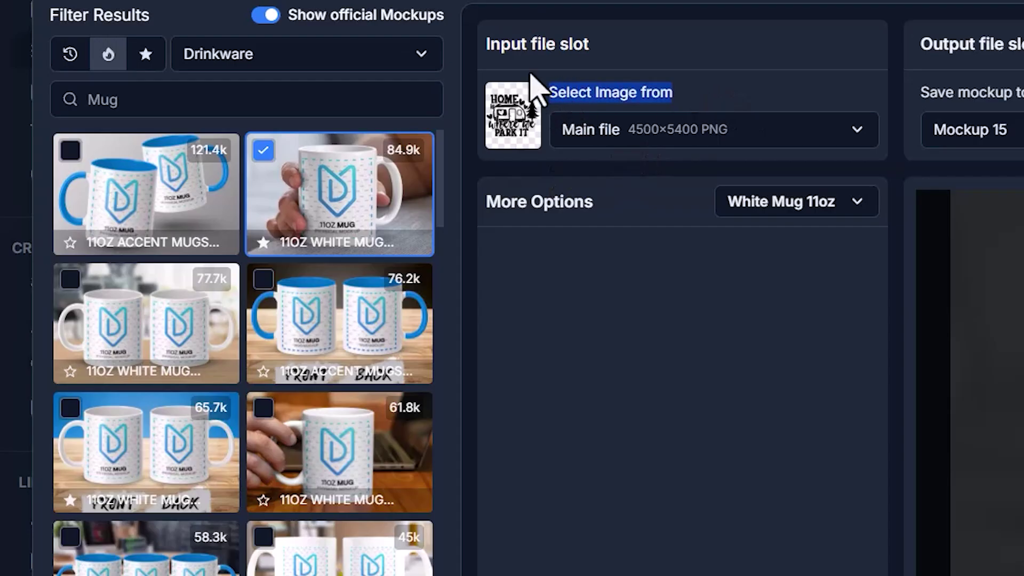
pyautogui.click(683, 140)
pyautogui.scroll(-5, 686, 350)
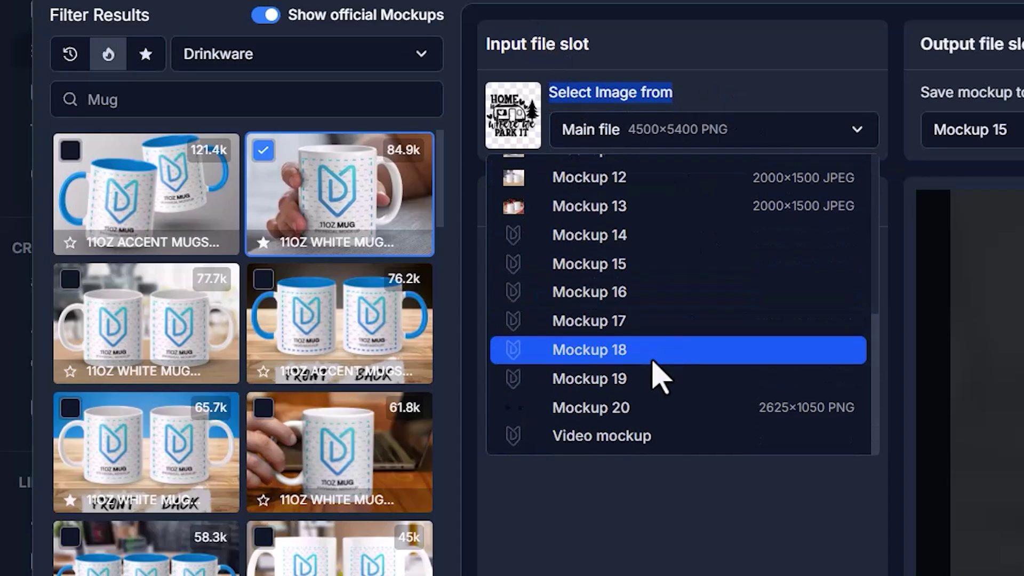
pyautogui.click(575, 408)
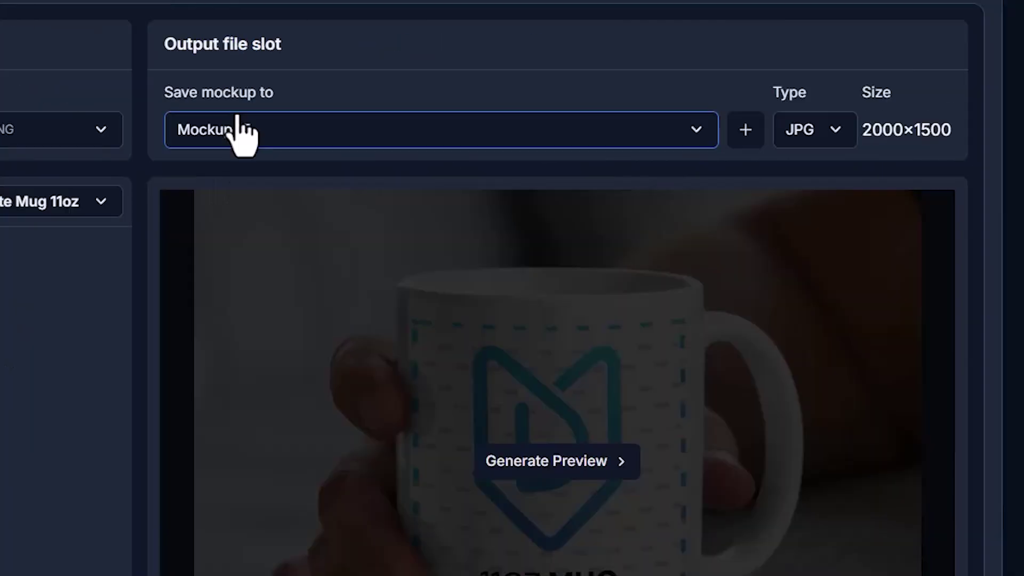
pyautogui.click(996, 130)
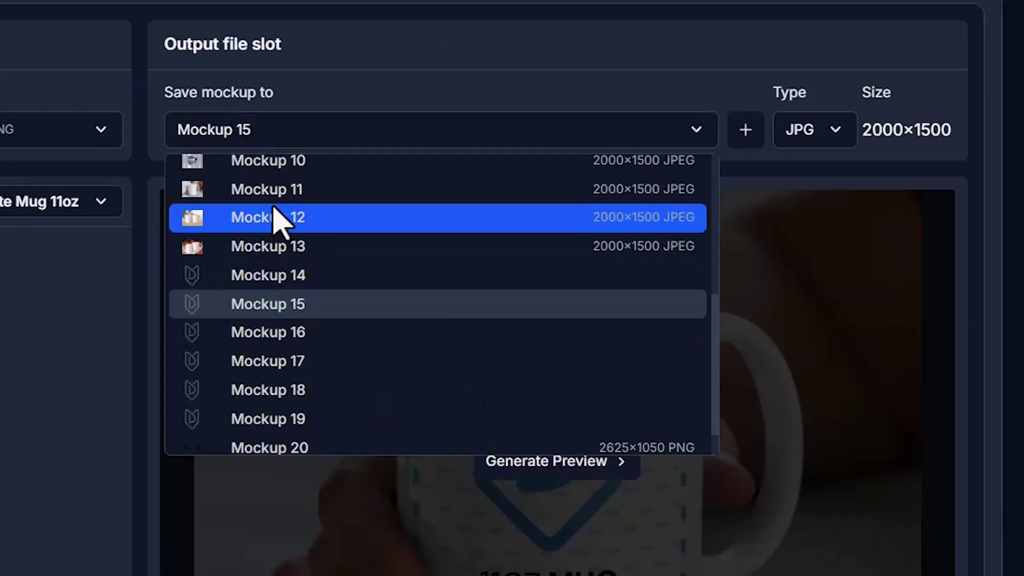
pyautogui.scroll(2, 272, 248)
pyautogui.click(274, 288)
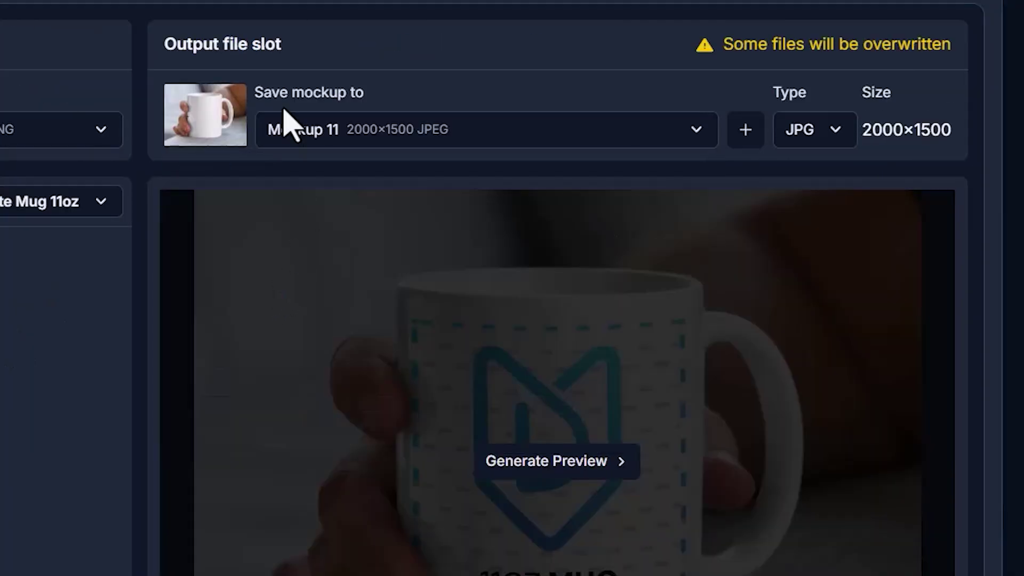
pyautogui.moveTo(724, 44); pyautogui.dragTo(869, 44)
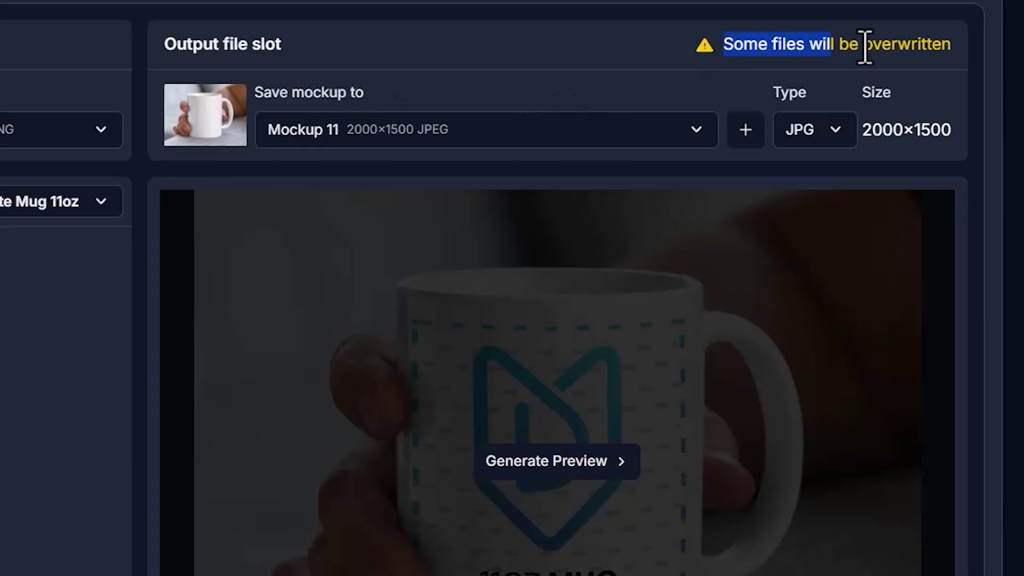
pyautogui.click(960, 50)
pyautogui.moveTo(725, 44); pyautogui.dragTo(937, 46)
pyautogui.click(938, 46)
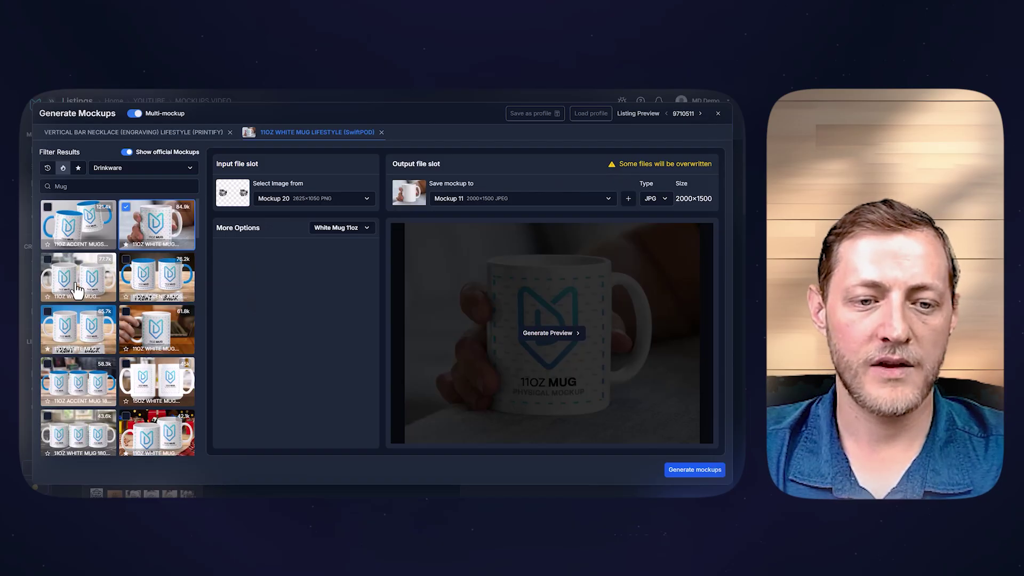
# Add the two-mugs-on-table mockup using Mockup 20 input, saving into Mockup 12
pyautogui.click(53, 272)
pyautogui.click(366, 197)
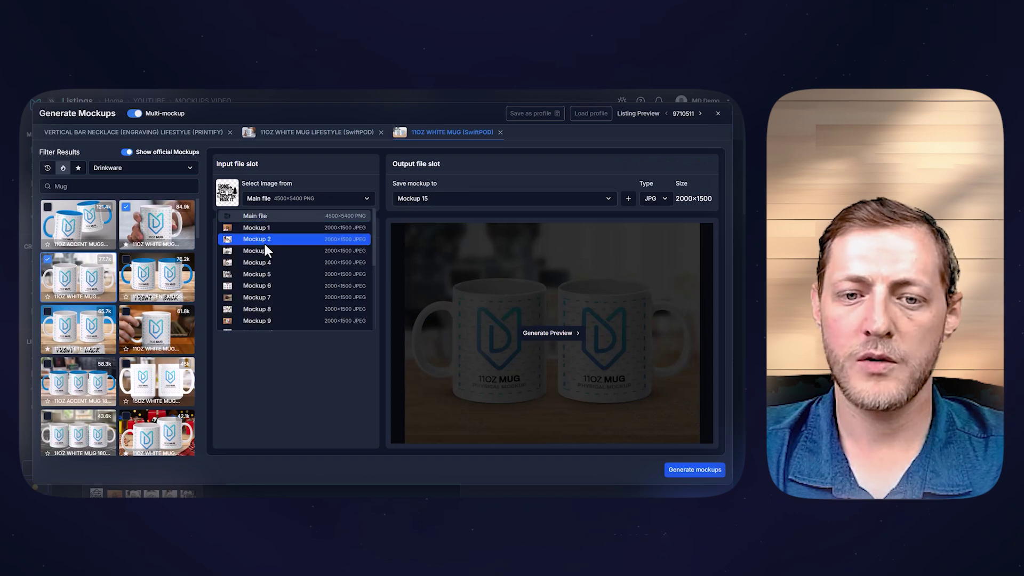
pyautogui.scroll(-5, 264, 267)
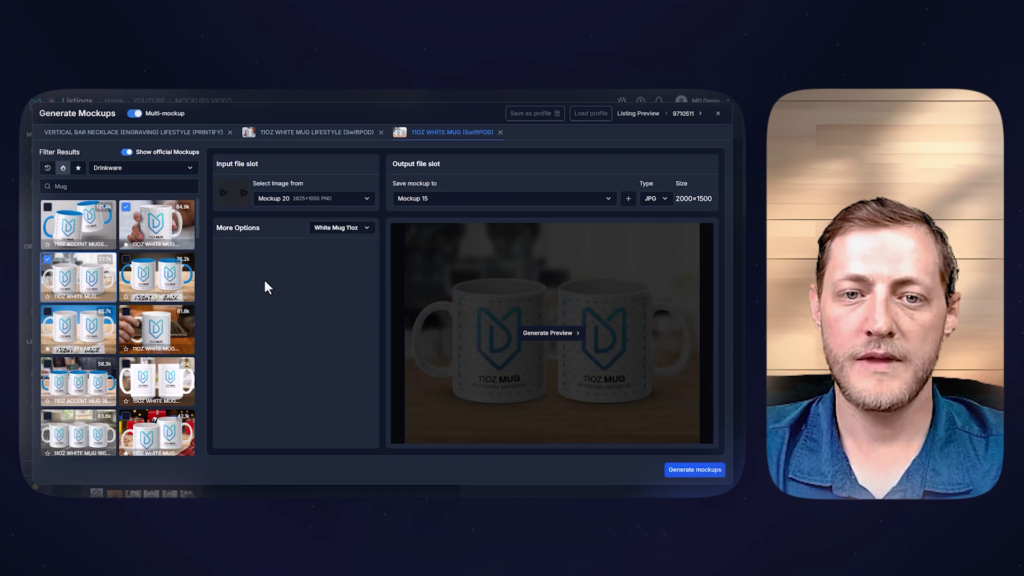
pyautogui.click(268, 313)
pyautogui.click(488, 203)
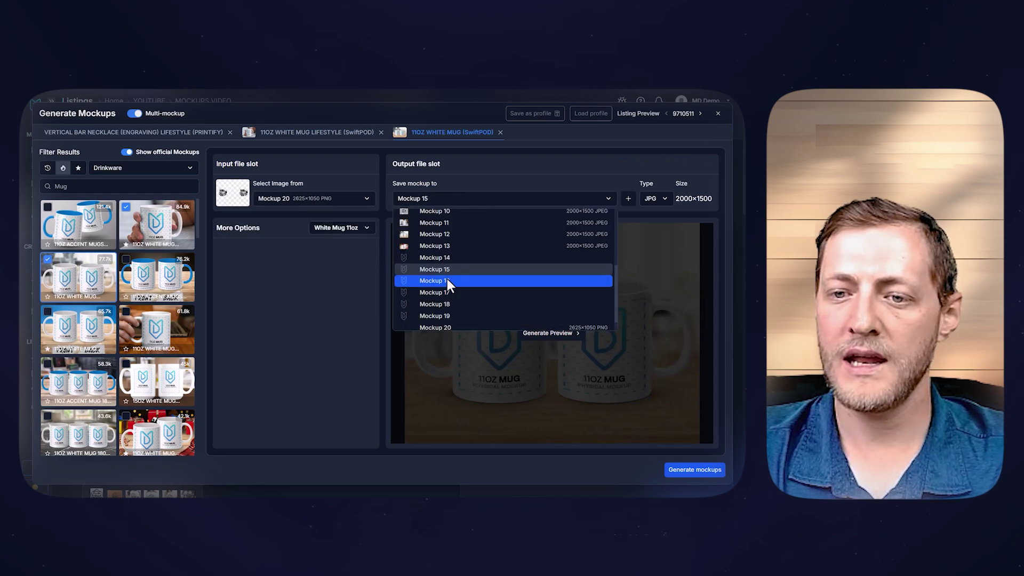
pyautogui.click(438, 232)
# Add the Christmas mug mockup with Mockup 20 input and an output slot, then generate
pyautogui.scroll(-1, 171, 314)
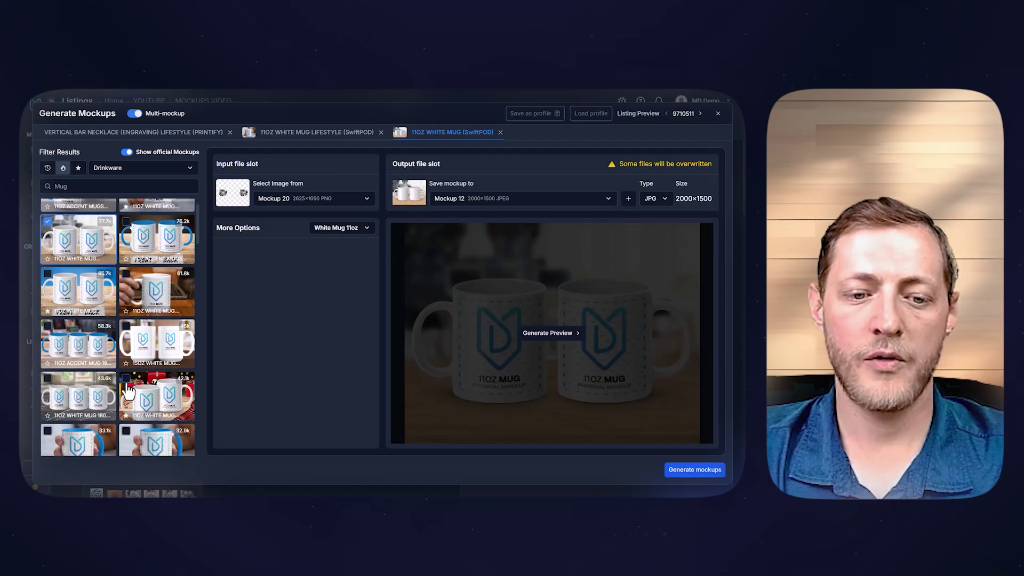
pyautogui.click(133, 392)
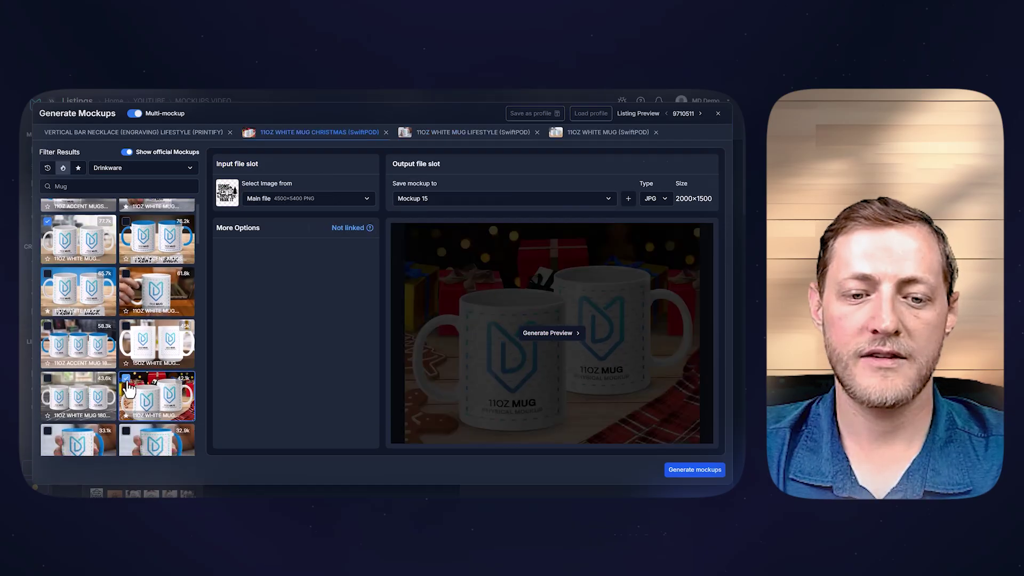
pyautogui.click(287, 203)
pyautogui.scroll(-5, 288, 256)
pyautogui.click(251, 311)
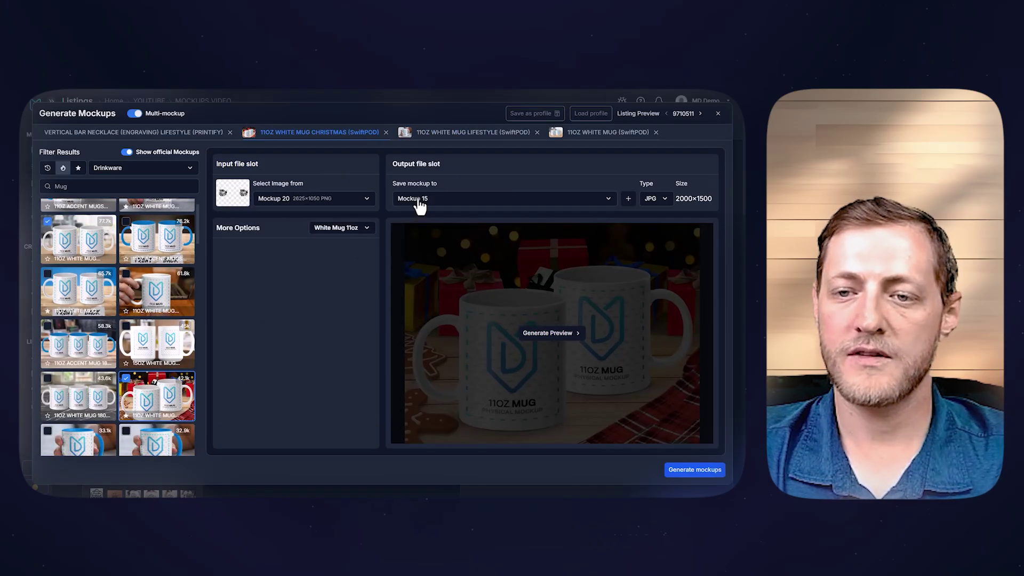
pyautogui.click(419, 202)
pyautogui.click(443, 257)
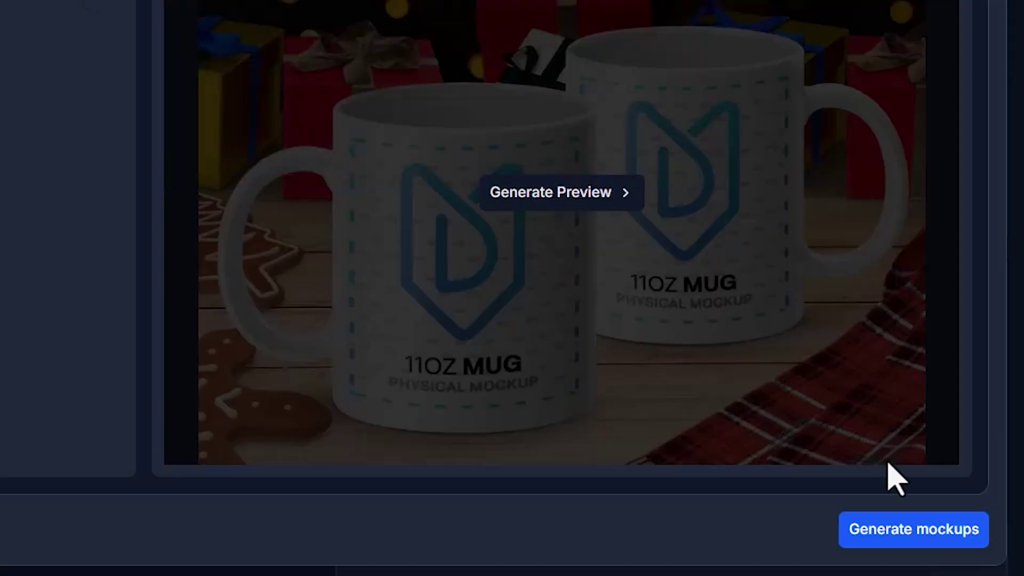
pyautogui.click(914, 530)
# Confirm generation, then preview the Mockup 11 mug, two-mug table and Christmas mug mockups across all cards
pyautogui.click(549, 247)
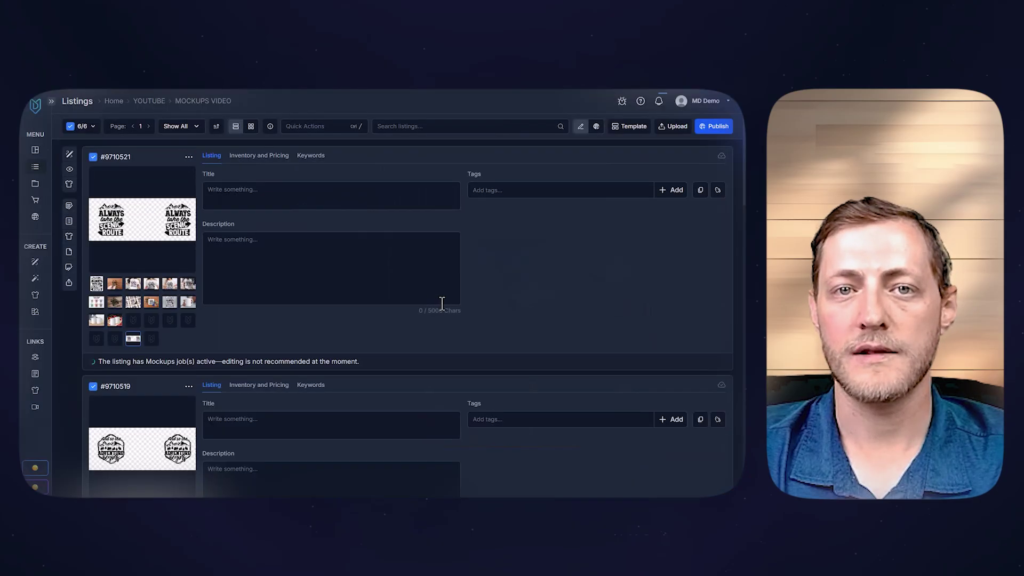
pyautogui.click(251, 128)
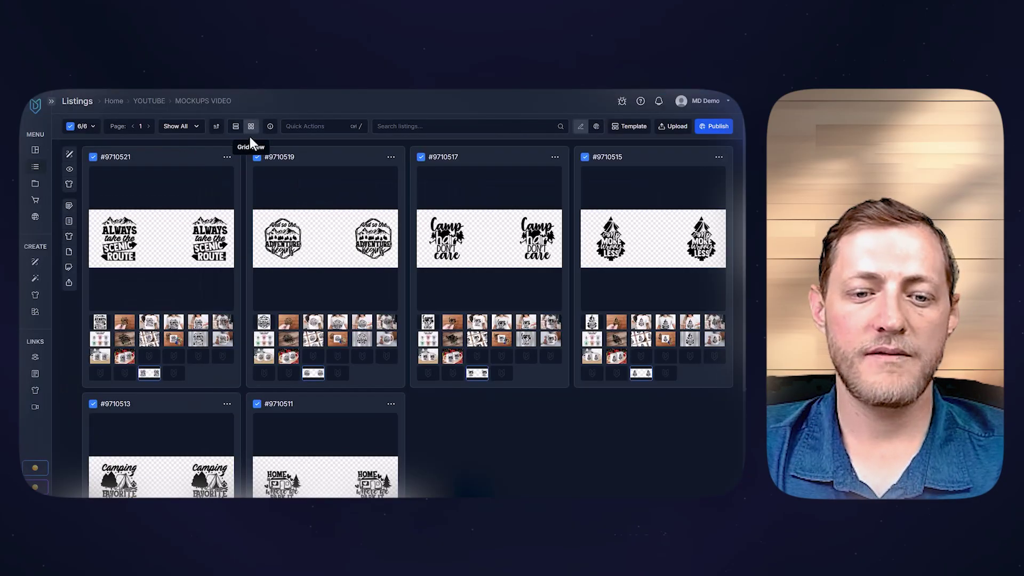
pyautogui.doubleClick(222, 342)
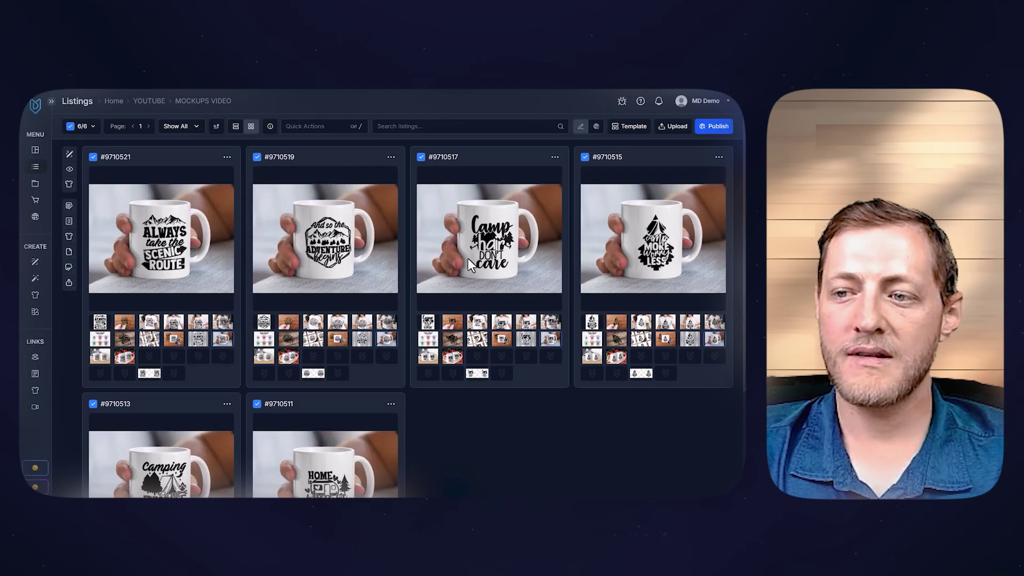
pyautogui.scroll(-2, 155, 320)
pyautogui.doubleClick(206, 247)
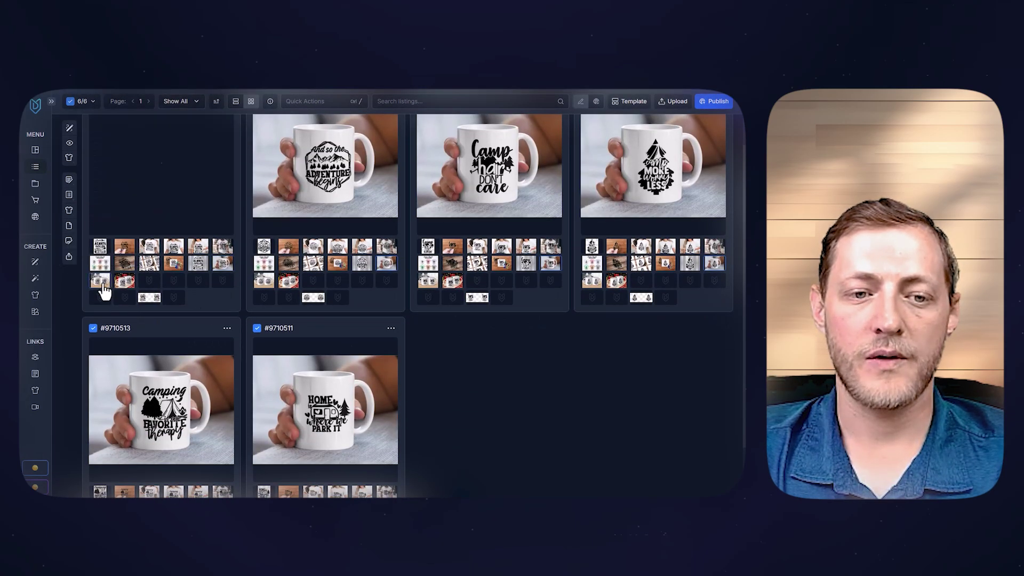
pyautogui.scroll(2, 211, 248)
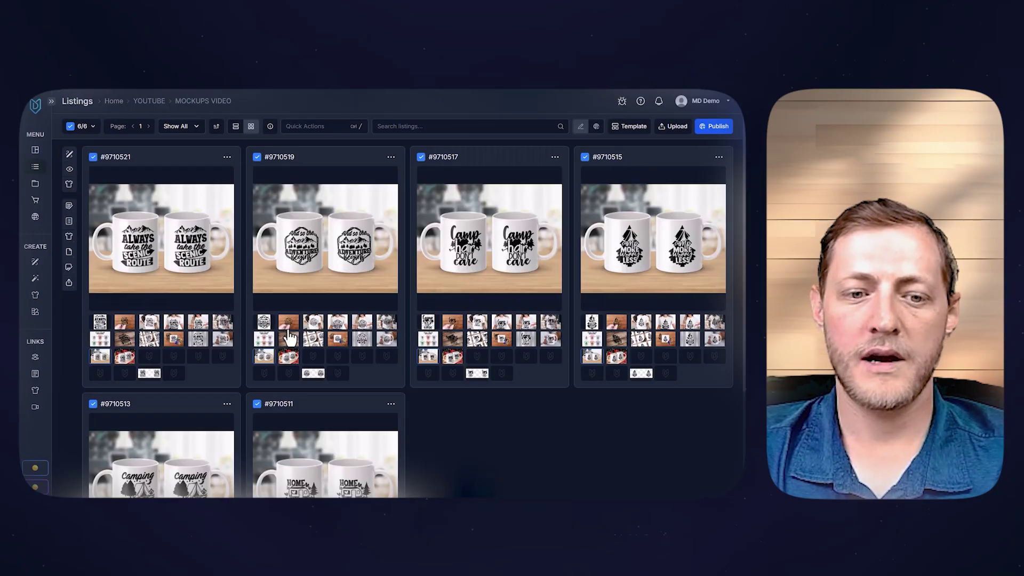
pyautogui.doubleClick(124, 357)
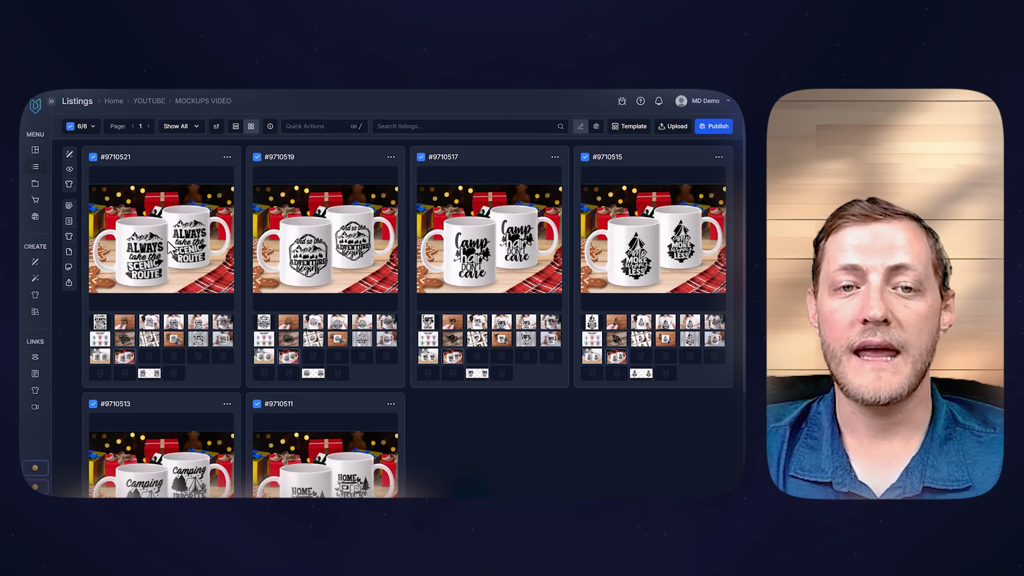
pyautogui.click(236, 128)
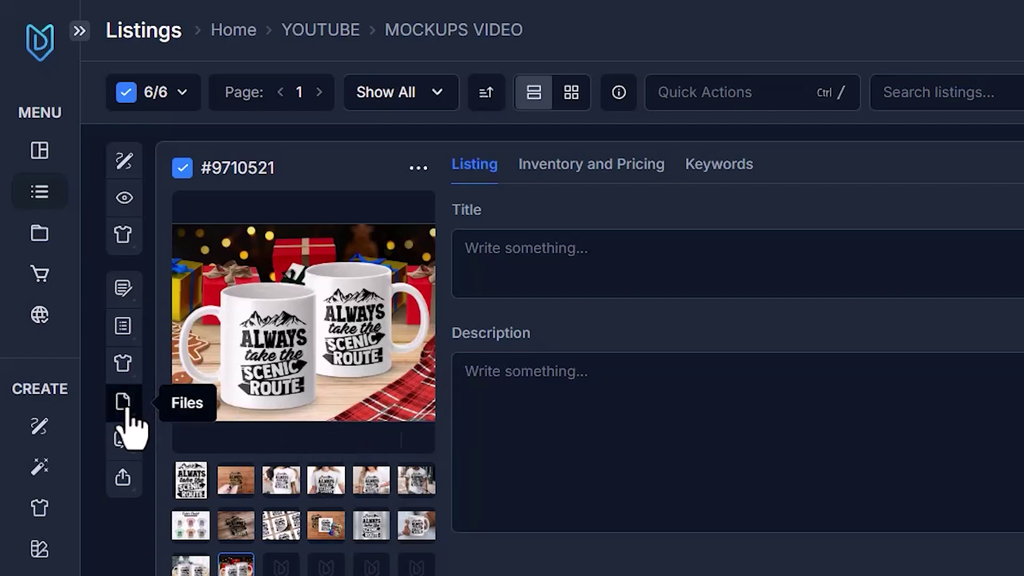
pyautogui.click(128, 412)
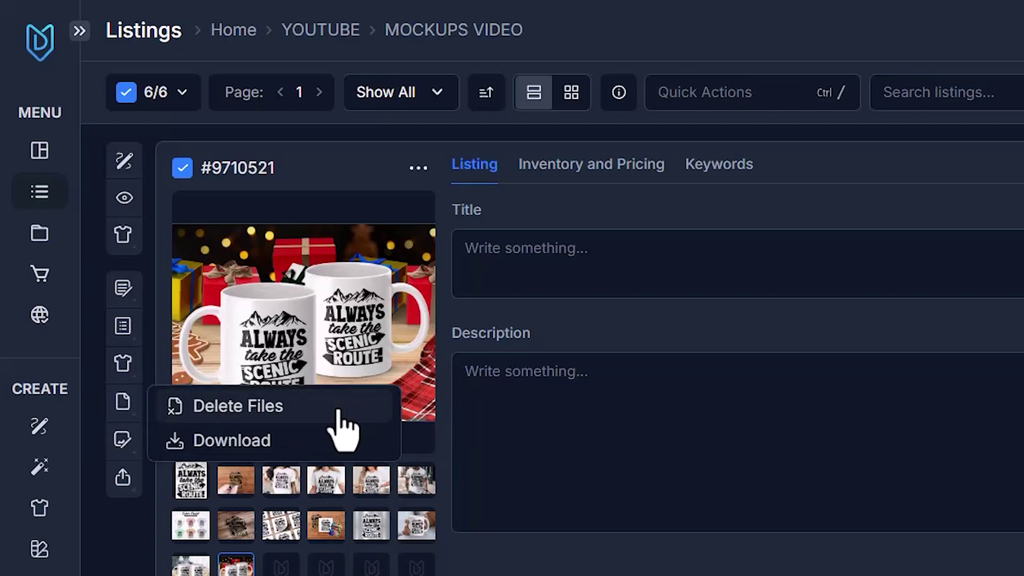
pyautogui.click(251, 440)
pyautogui.click(528, 141)
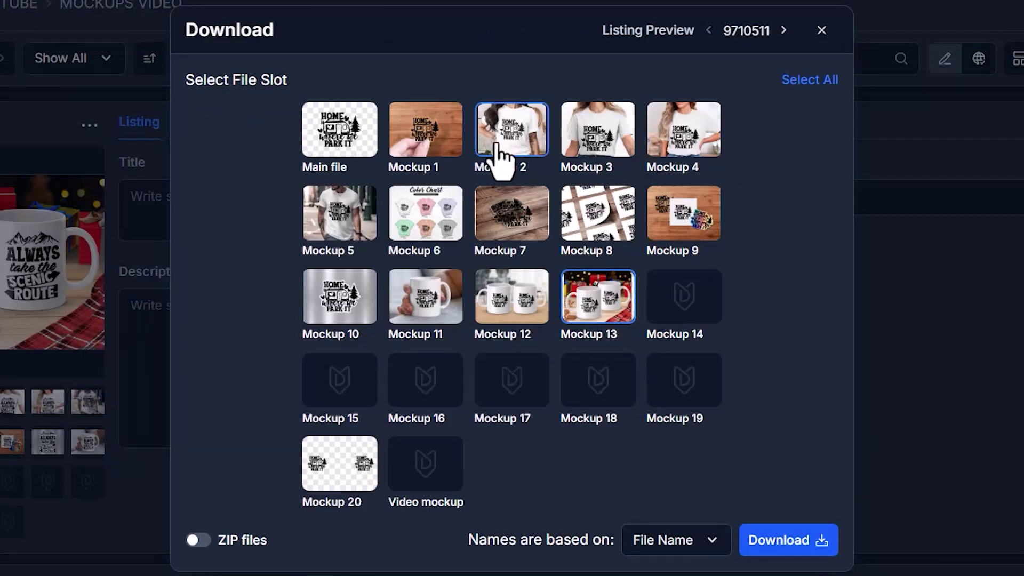
pyautogui.click(438, 141)
pyautogui.click(613, 141)
pyautogui.click(692, 138)
pyautogui.click(338, 235)
pyautogui.click(440, 227)
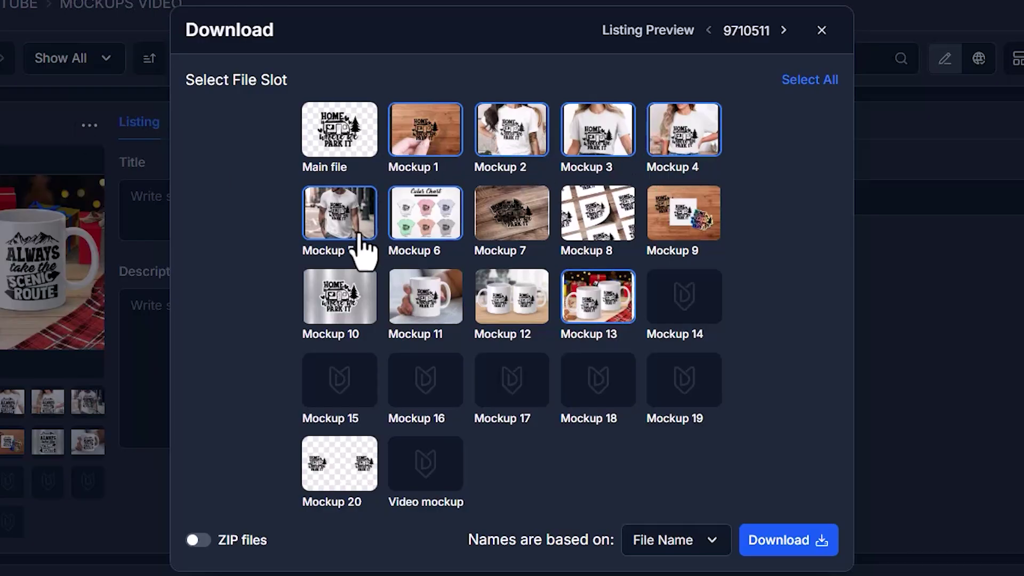
pyautogui.click(822, 30)
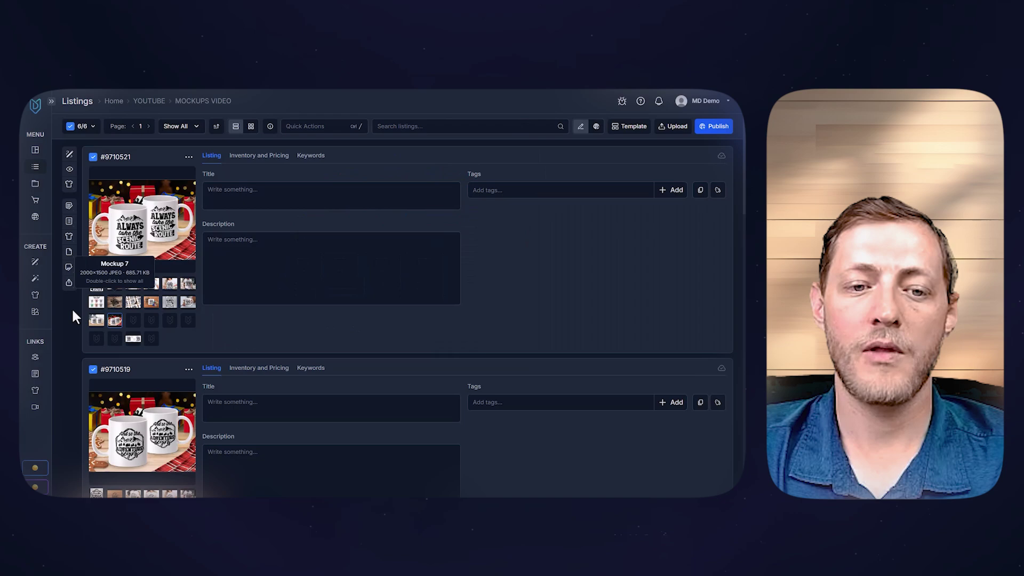
pyautogui.scroll(-3, 71, 307)
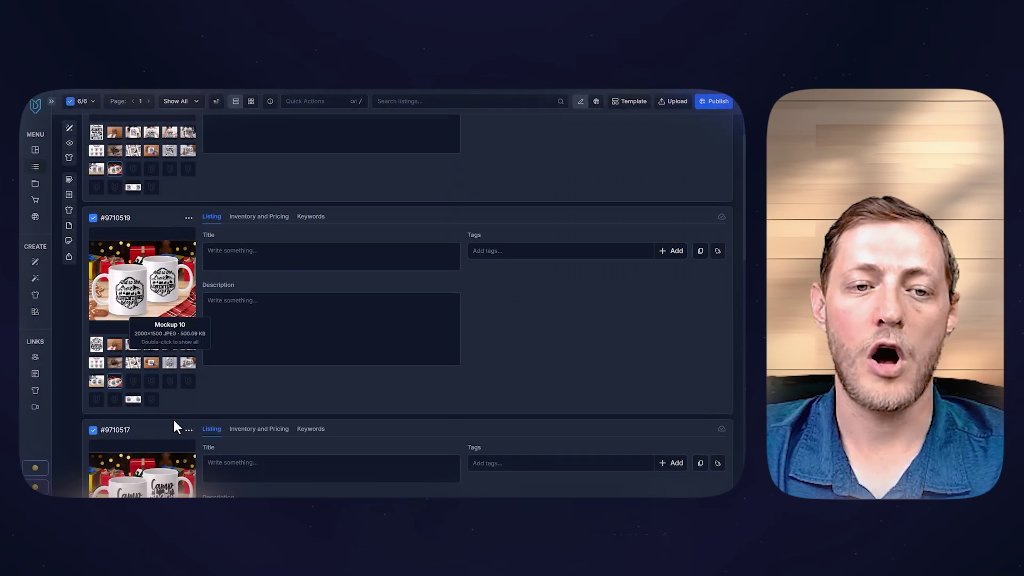